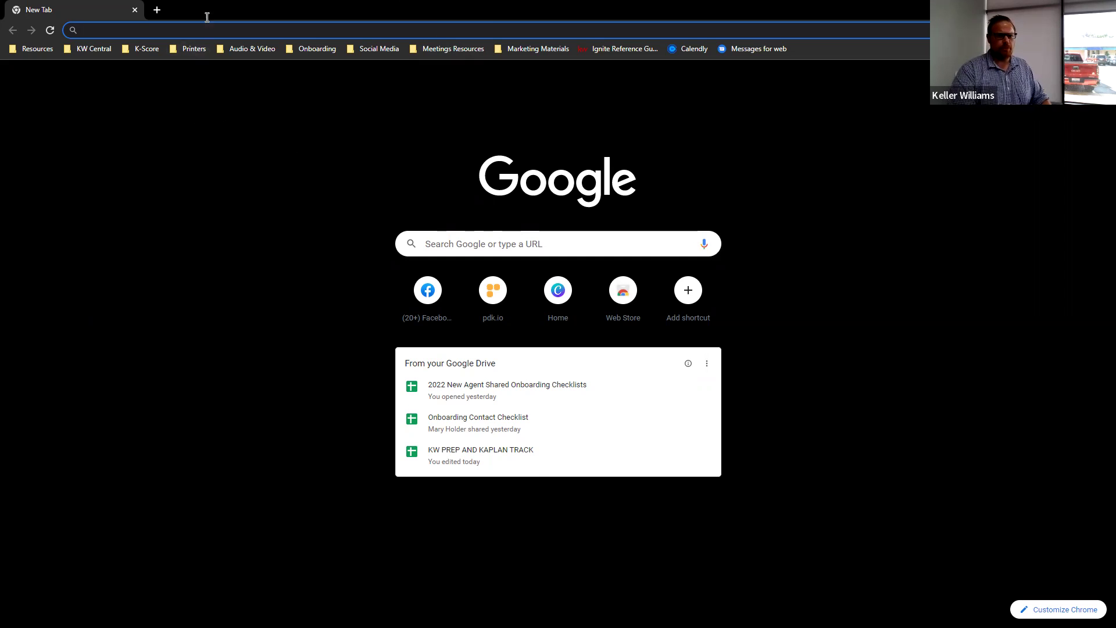
- Open the KW Command login from the Resources bookmarks, facebook.com in a second tab, and a third new tab
{"action": "left_click", "coordinate": [32, 49]}
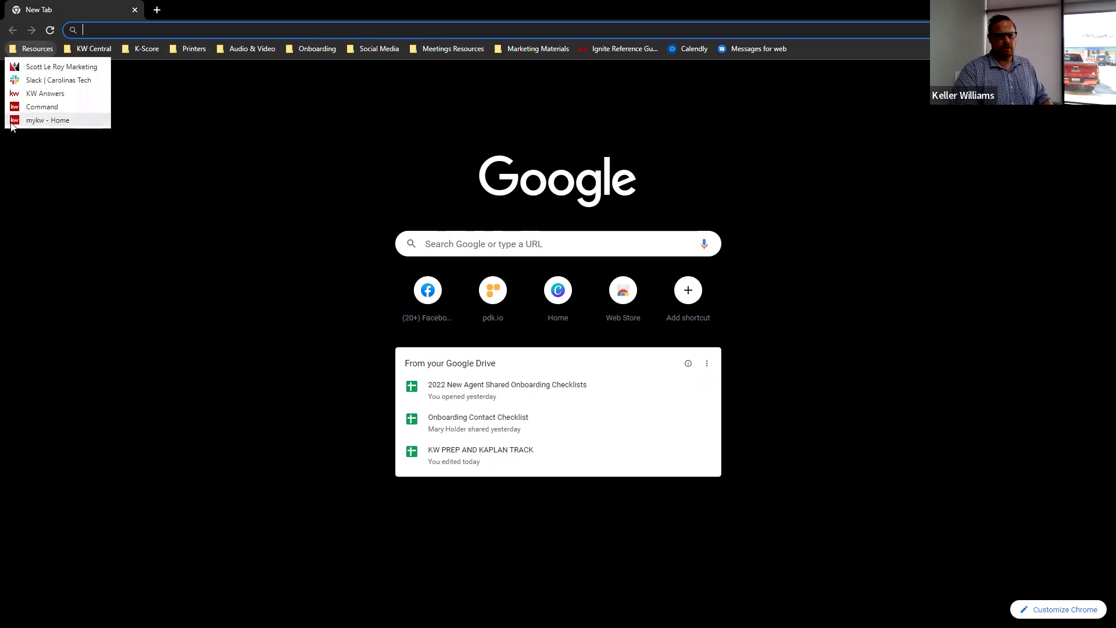
{"action": "left_click", "coordinate": [40, 105]}
{"action": "left_click", "coordinate": [156, 10]}
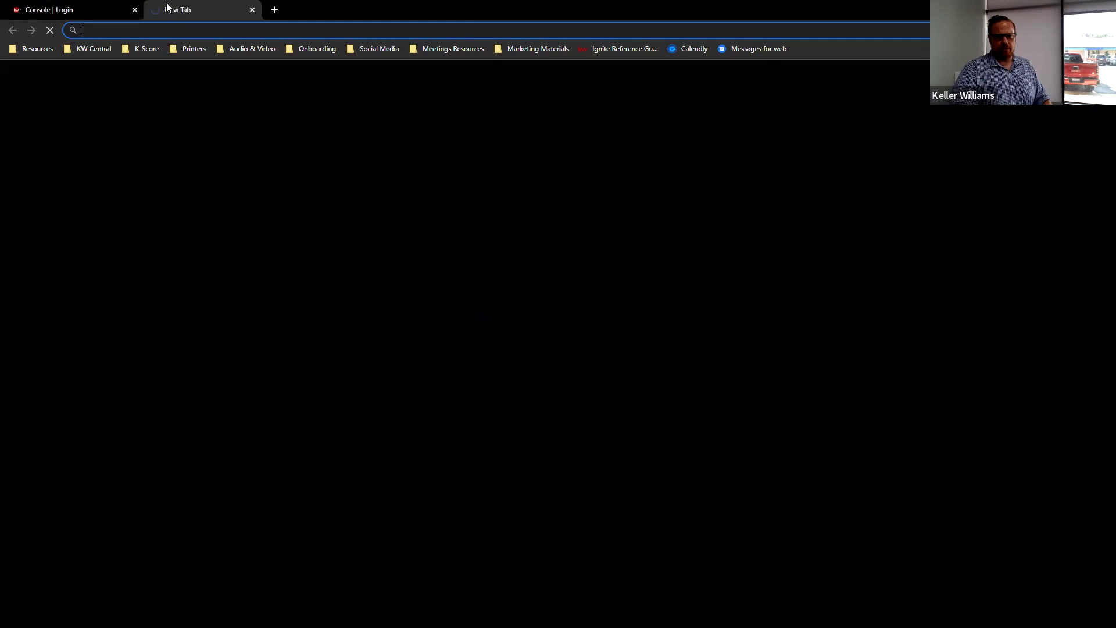
{"action": "type", "text": "face"}
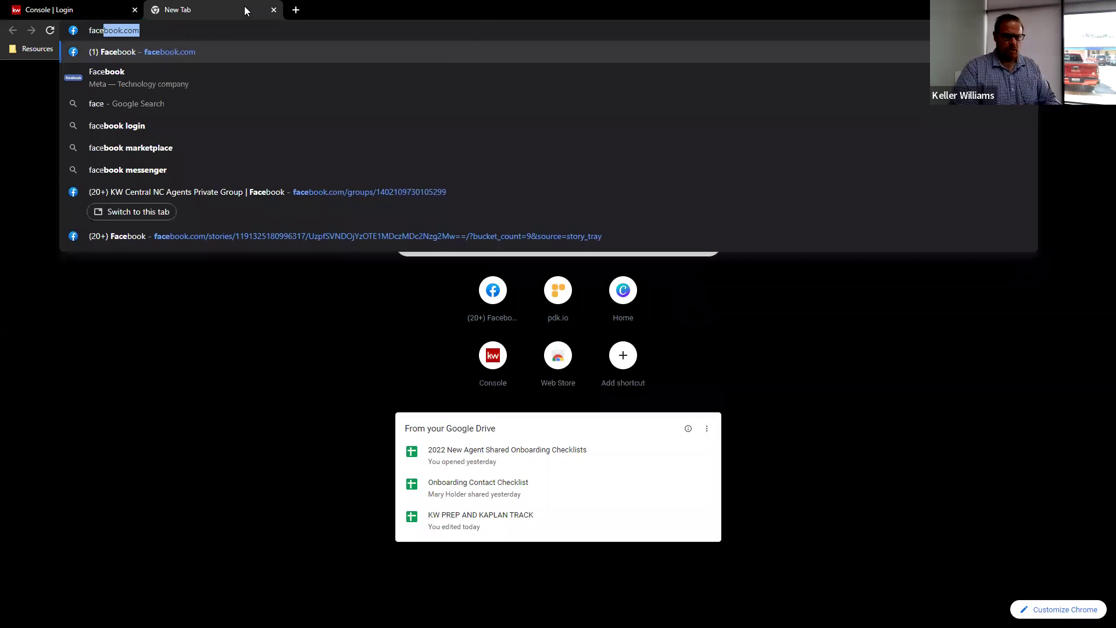
{"action": "key", "text": "Return"}
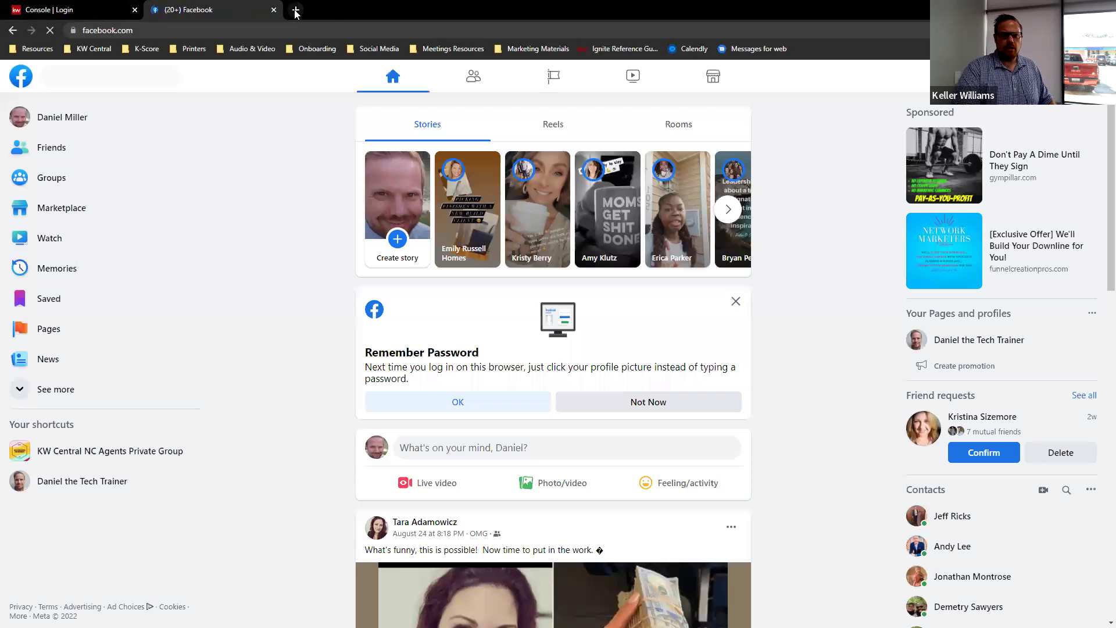
{"action": "left_click", "coordinate": [296, 11]}
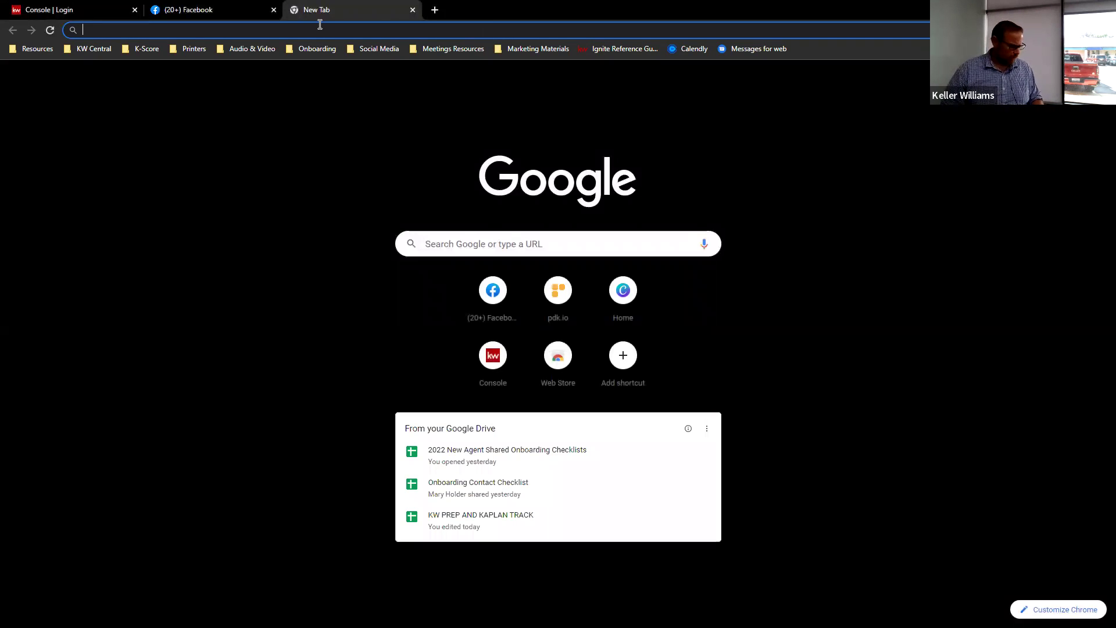
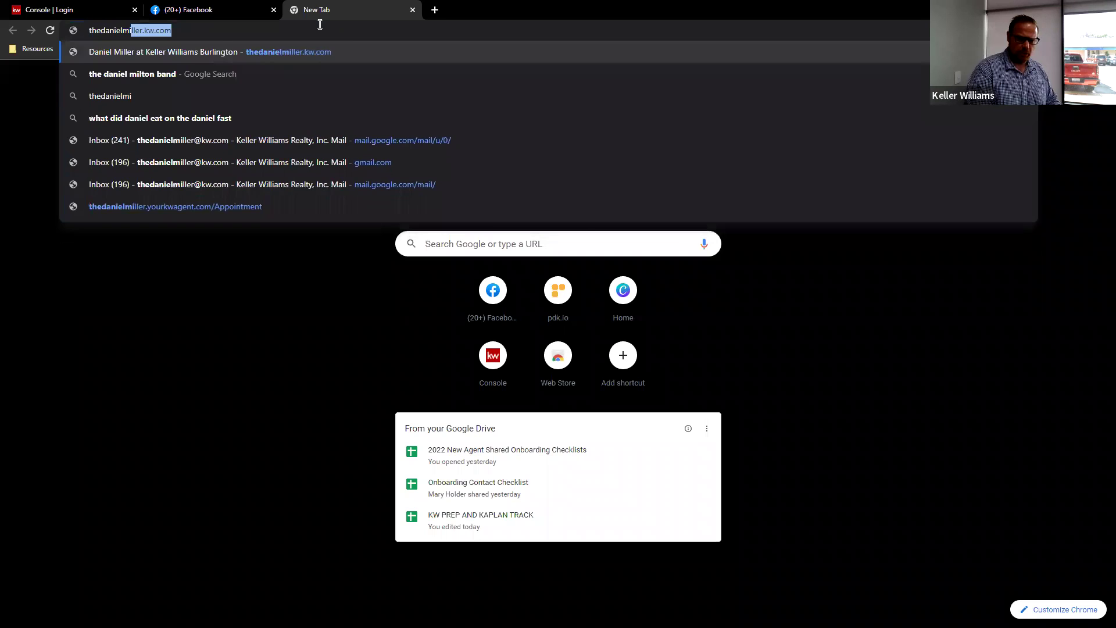
- Load the agent's website by typing 'thedaniel' and allow it to use your location
{"action": "key", "text": "Return"}
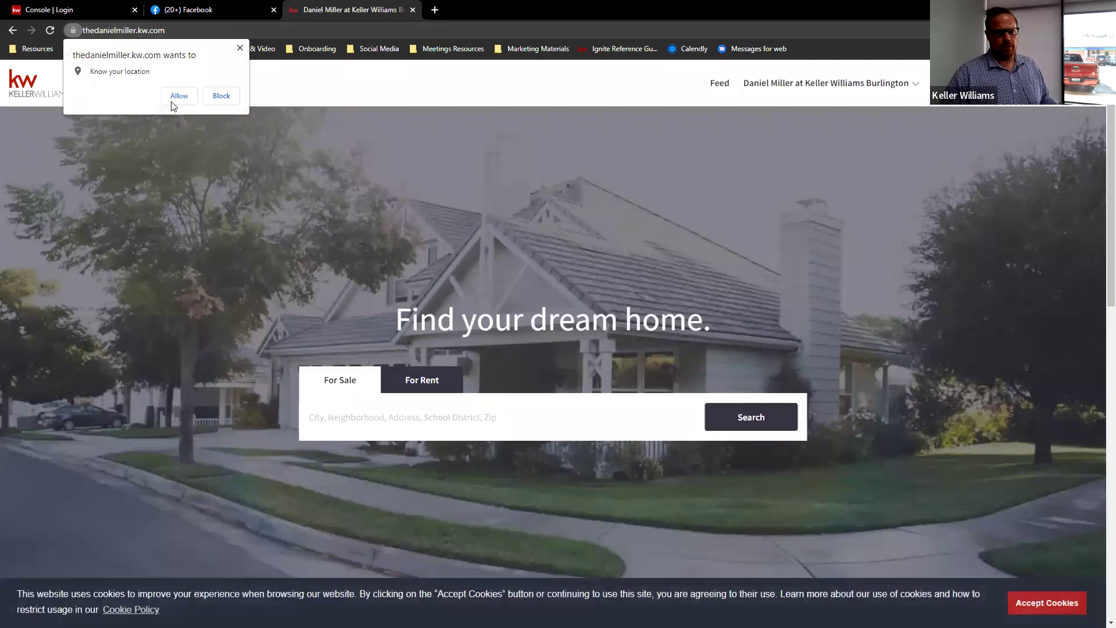
{"action": "left_click", "coordinate": [177, 101]}
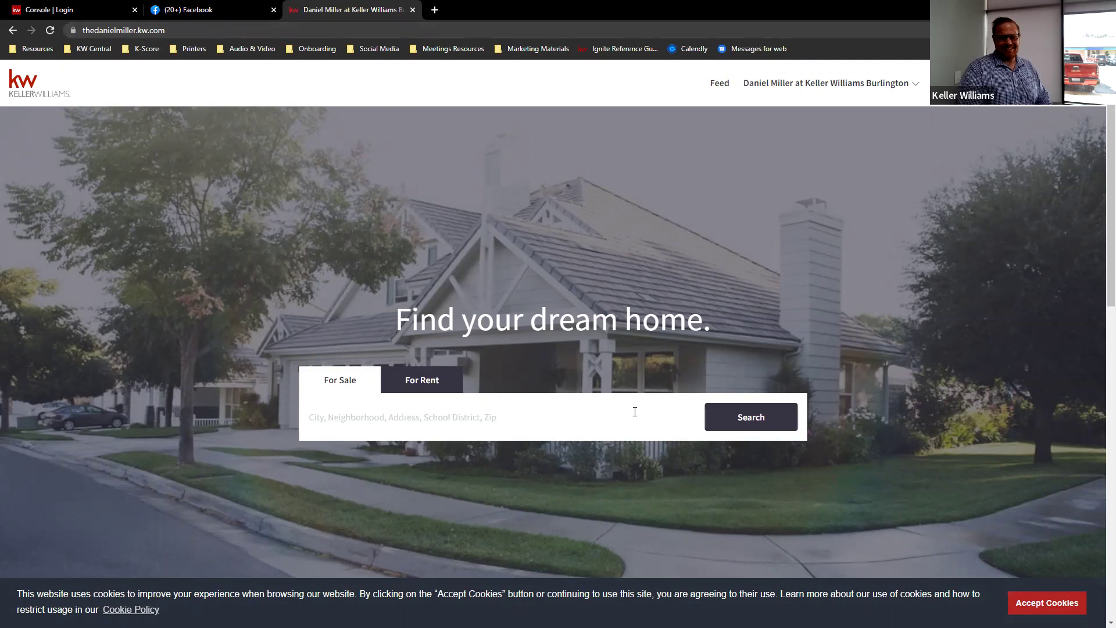
- Search homes by Current Location to map the 122 properties near Burlington
{"action": "left_click", "coordinate": [655, 409]}
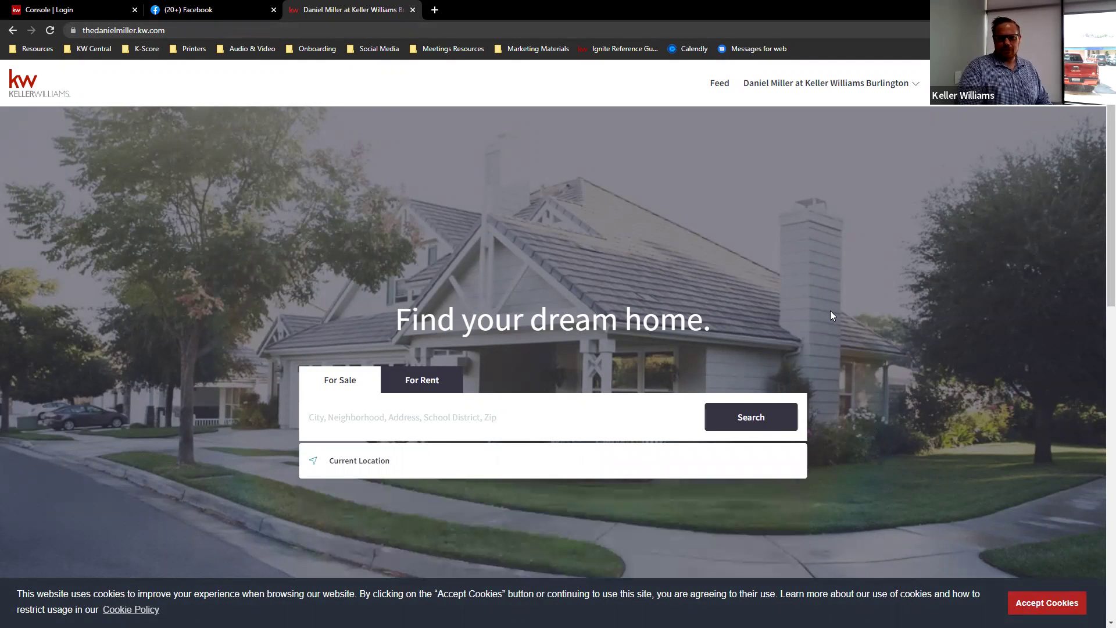
{"action": "scroll", "coordinate": [635, 348], "scroll_direction": "down", "scroll_amount": 2}
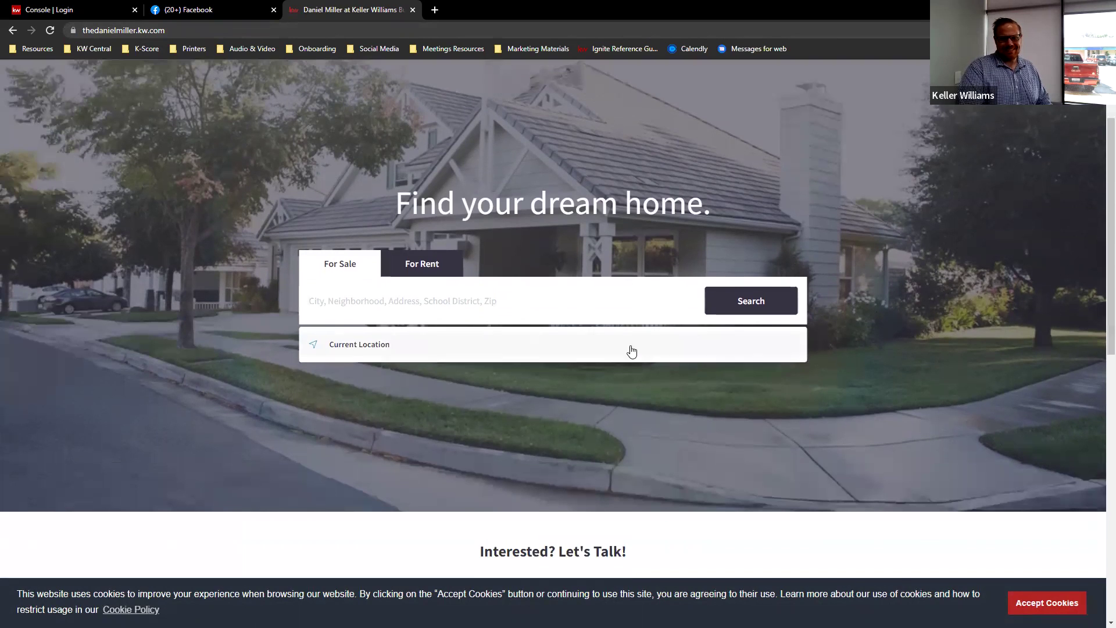
{"action": "left_click", "coordinate": [368, 346]}
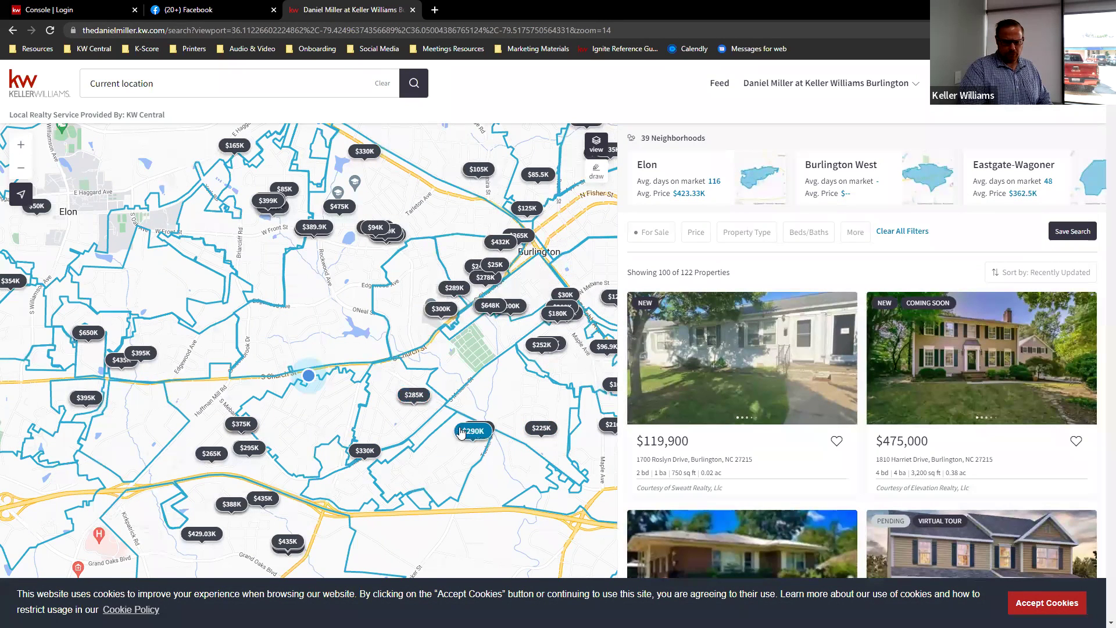
- Preview the $388,000 four-bed, three-bath listing on the map and scroll the results to the list's end
{"action": "left_click", "coordinate": [231, 503]}
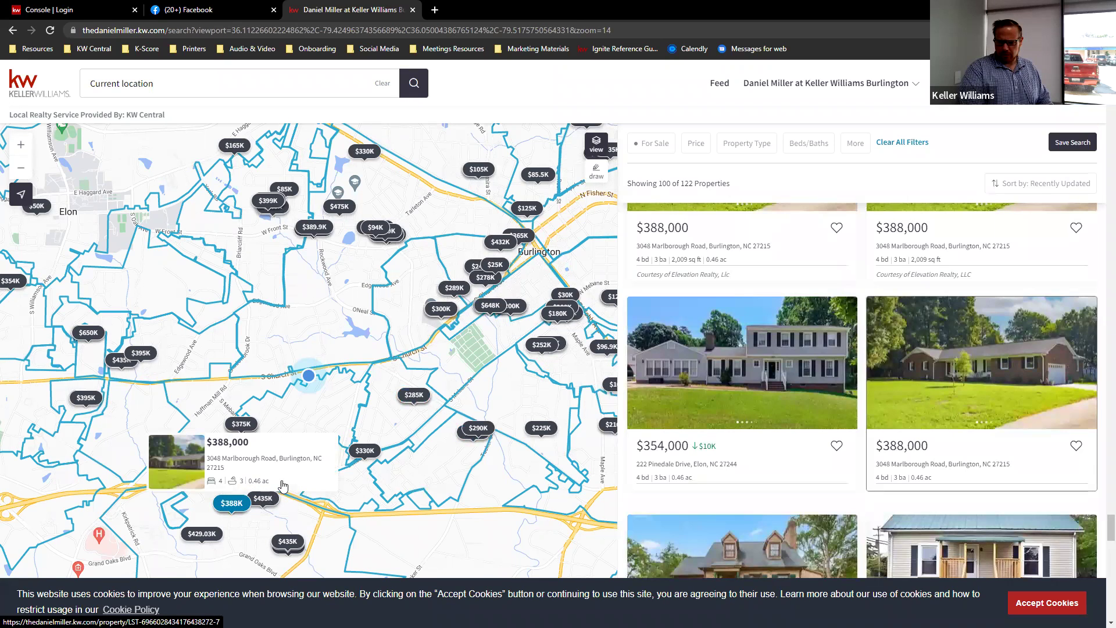
{"action": "scroll", "coordinate": [750, 375], "scroll_direction": "down", "scroll_amount": 1}
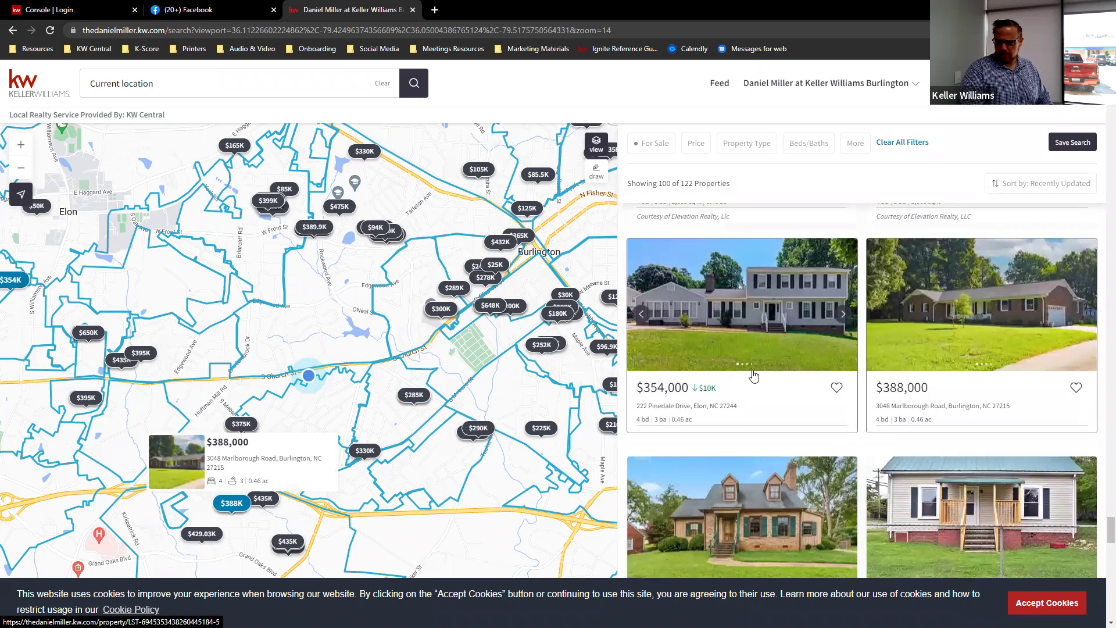
{"action": "scroll", "coordinate": [754, 372], "scroll_direction": "down", "scroll_amount": 1}
{"action": "scroll", "coordinate": [754, 360], "scroll_direction": "down", "scroll_amount": 2}
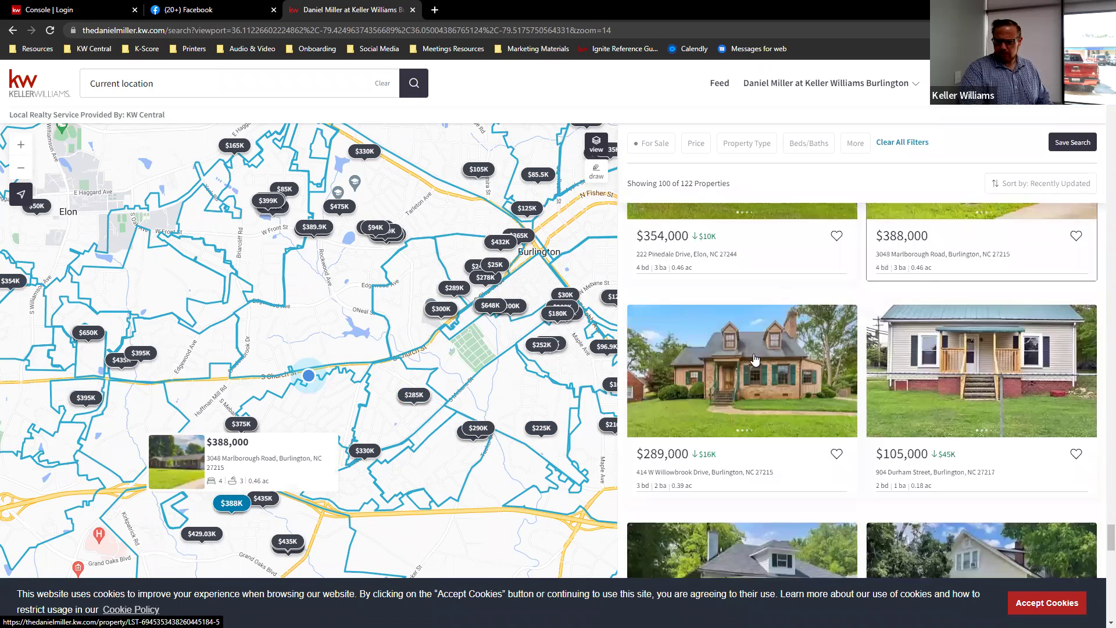
{"action": "scroll", "coordinate": [755, 356], "scroll_direction": "down", "scroll_amount": 4}
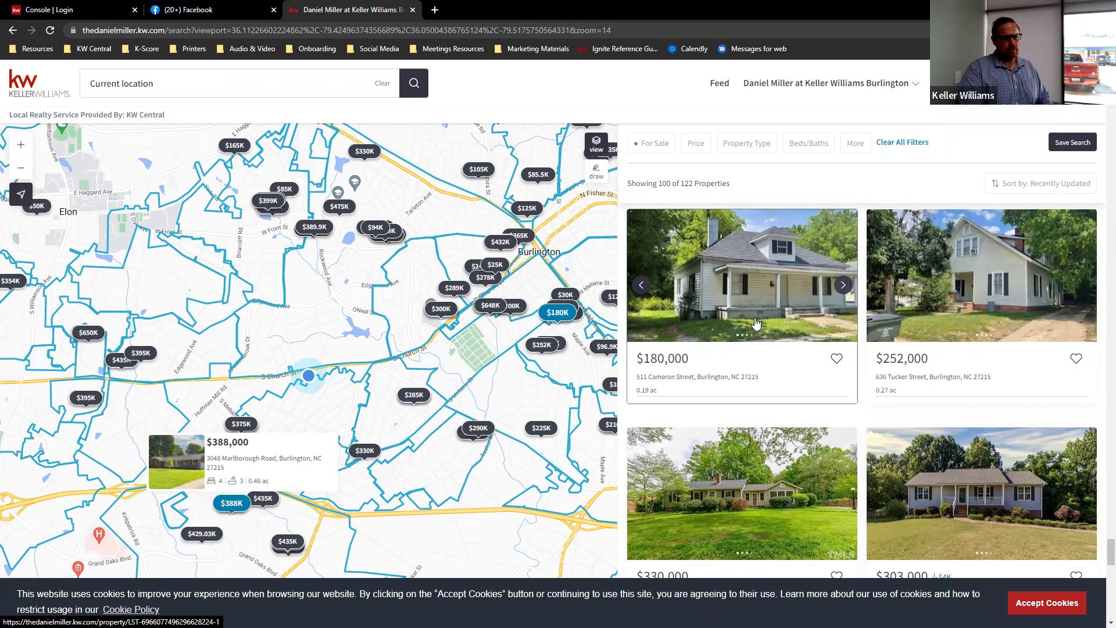
{"action": "scroll", "coordinate": [756, 318], "scroll_direction": "down", "scroll_amount": 7}
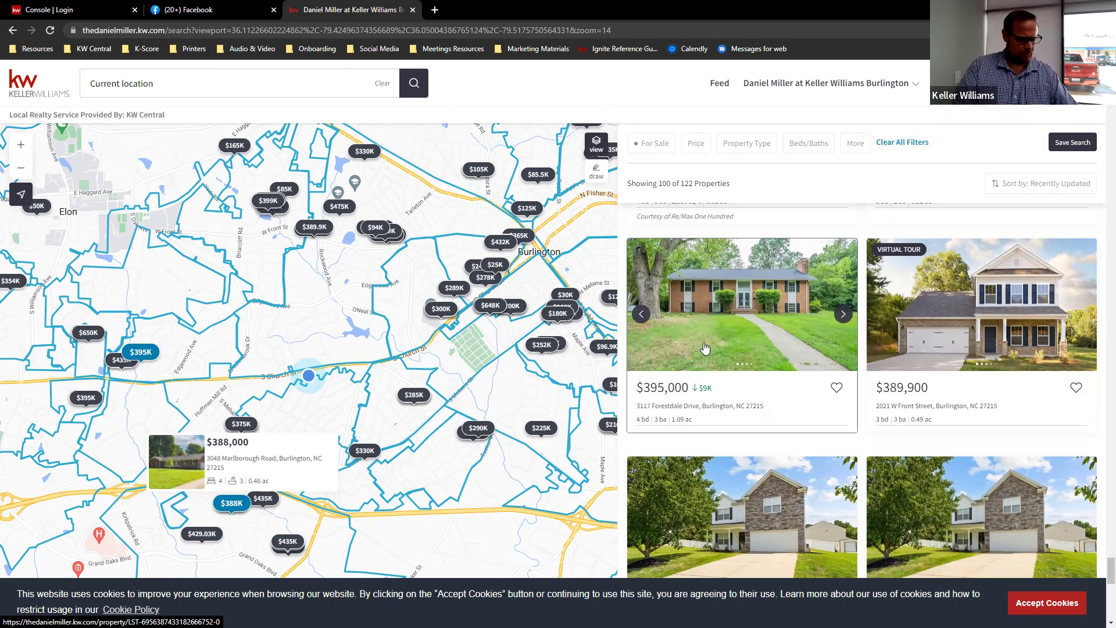
{"action": "scroll", "coordinate": [720, 449], "scroll_direction": "down", "scroll_amount": 1}
{"action": "scroll", "coordinate": [721, 449], "scroll_direction": "down", "scroll_amount": 3}
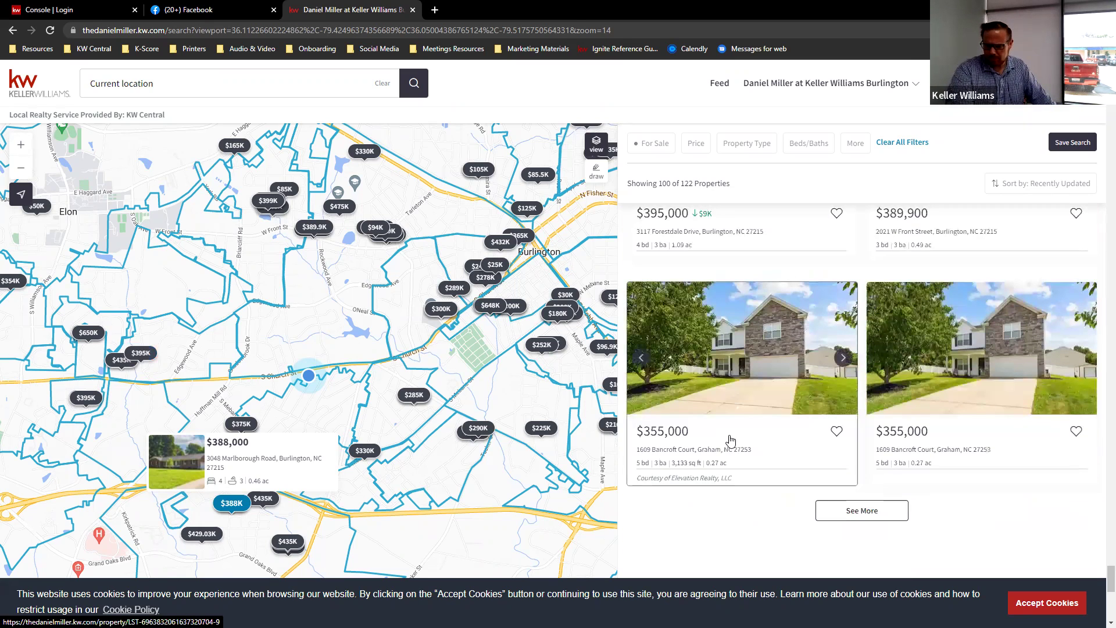
{"action": "scroll", "coordinate": [738, 428], "scroll_direction": "down", "scroll_amount": 5}
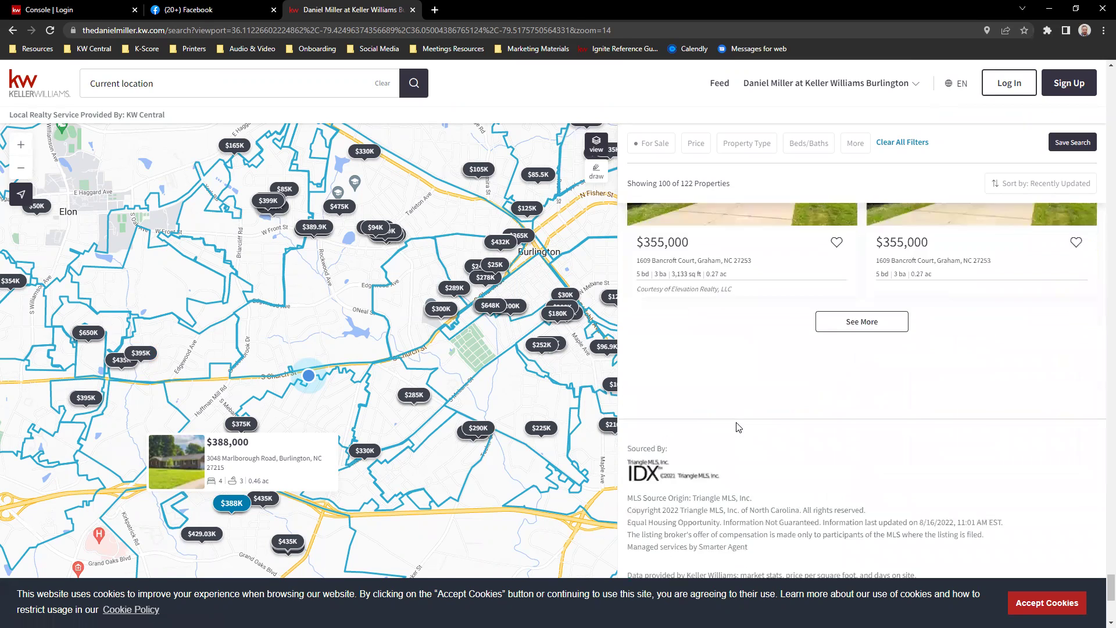
{"action": "scroll", "coordinate": [737, 422], "scroll_direction": "up", "scroll_amount": 3}
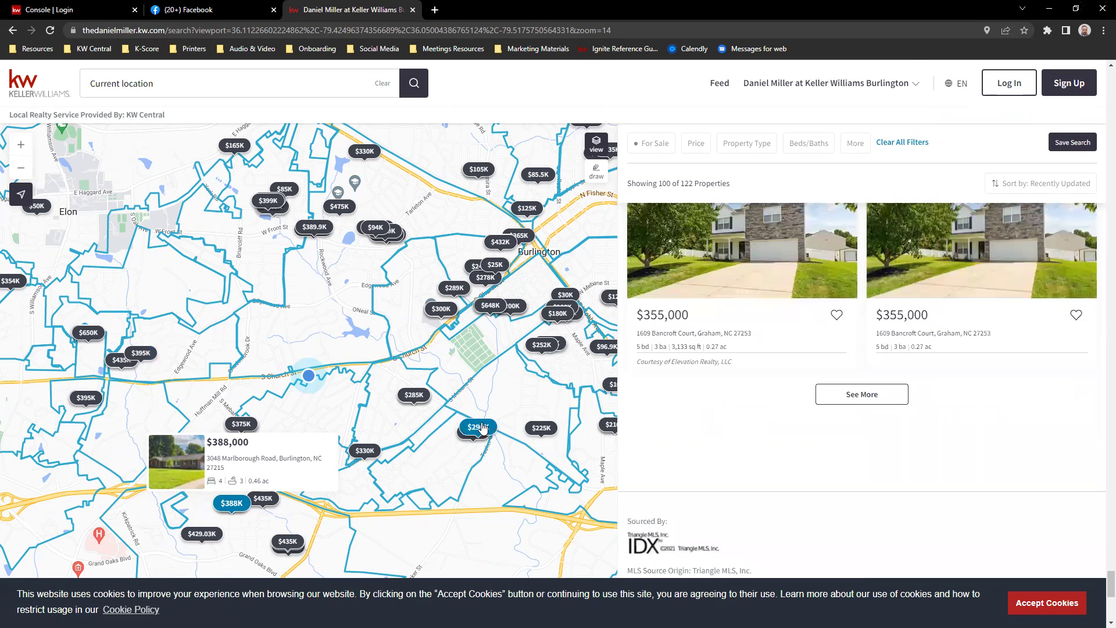
{"action": "left_click_drag", "start_coordinate": [518, 375], "coordinate": [454, 366]}
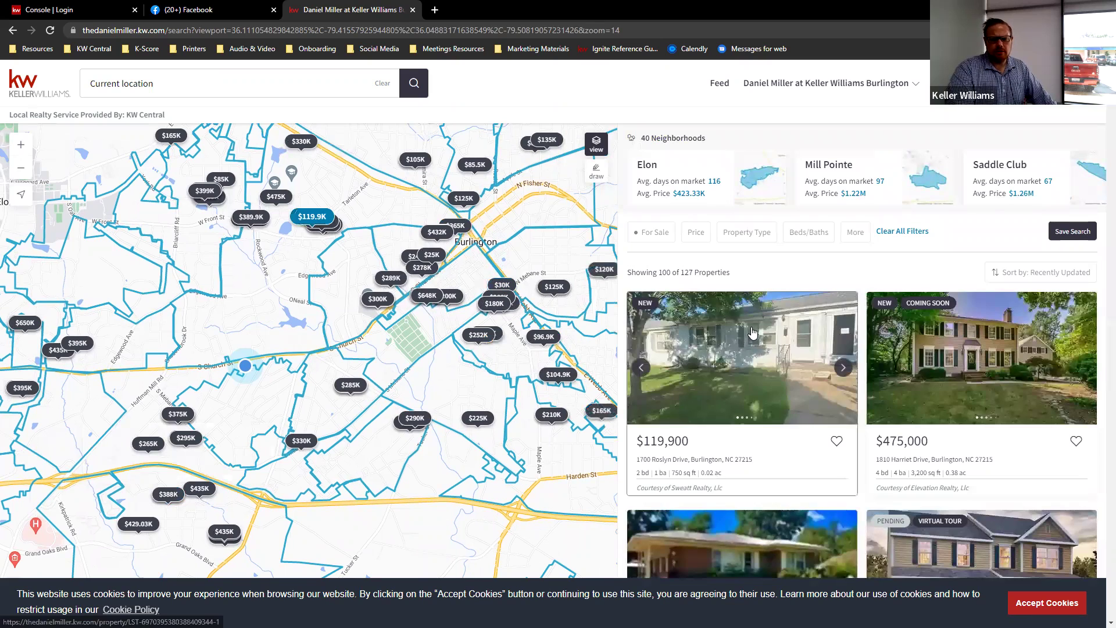
{"action": "scroll", "coordinate": [752, 329], "scroll_direction": "down", "scroll_amount": 2}
{"action": "scroll", "coordinate": [751, 328], "scroll_direction": "down", "scroll_amount": 2}
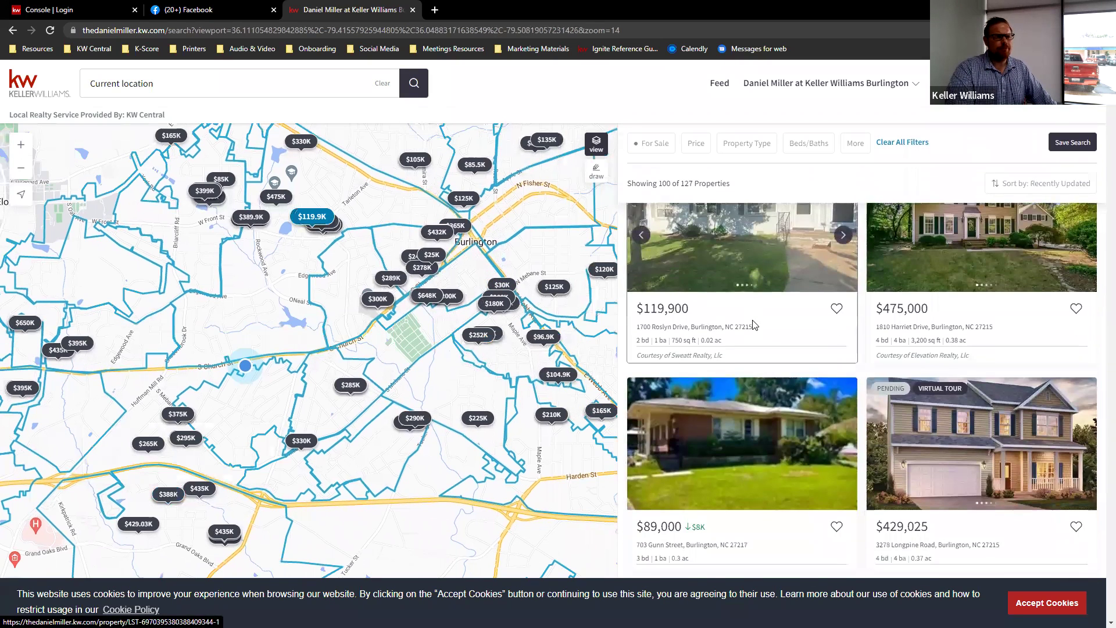
{"action": "scroll", "coordinate": [754, 323], "scroll_direction": "down", "scroll_amount": 1}
{"action": "scroll", "coordinate": [754, 321], "scroll_direction": "down", "scroll_amount": 1}
{"action": "scroll", "coordinate": [755, 322], "scroll_direction": "down", "scroll_amount": 2}
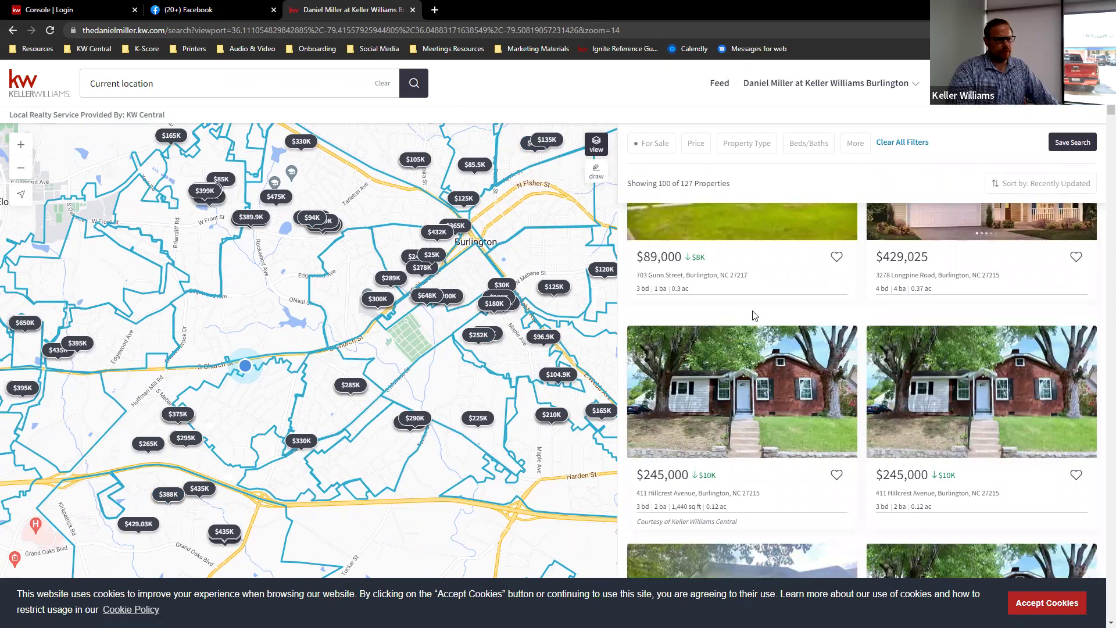
{"action": "scroll", "coordinate": [752, 317], "scroll_direction": "down", "scroll_amount": 4}
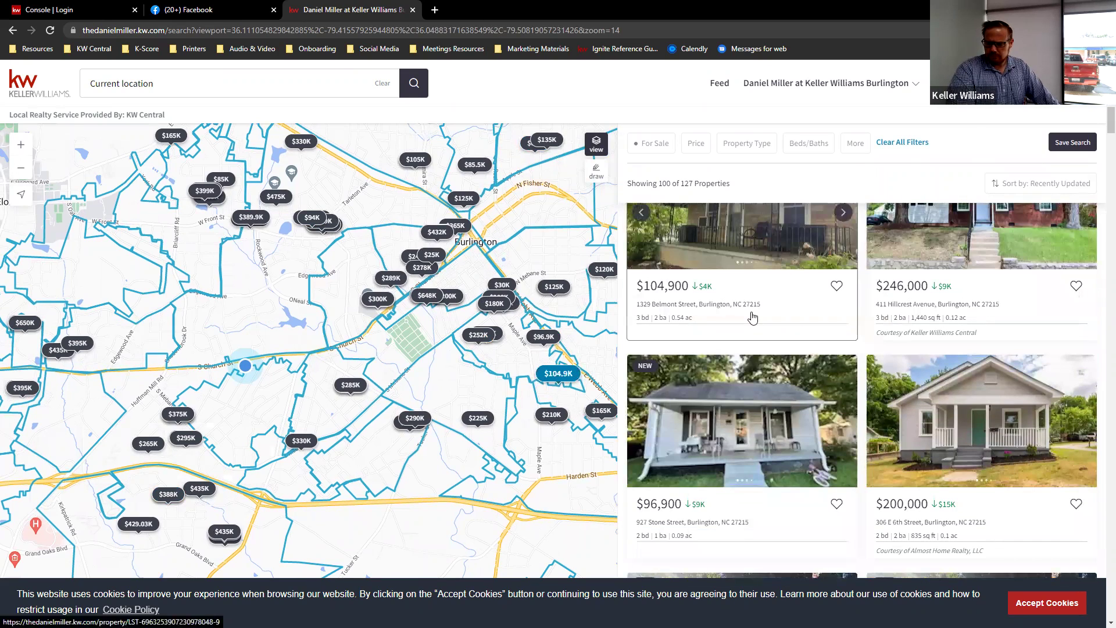
{"action": "scroll", "coordinate": [752, 317], "scroll_direction": "up", "scroll_amount": 1}
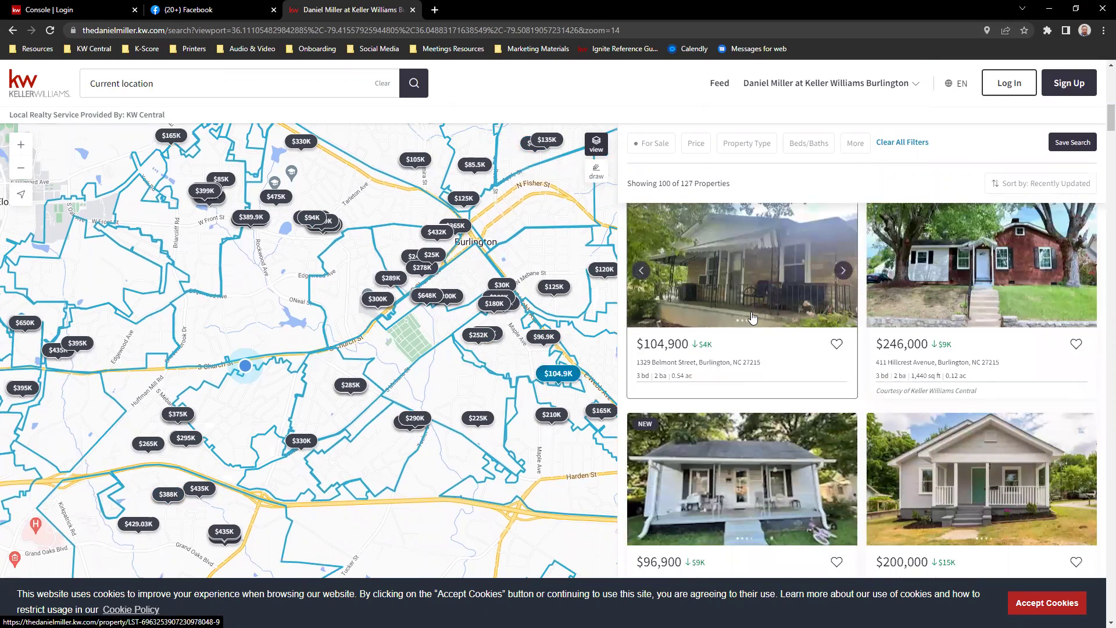
{"action": "scroll", "coordinate": [753, 317], "scroll_direction": "down", "scroll_amount": 4}
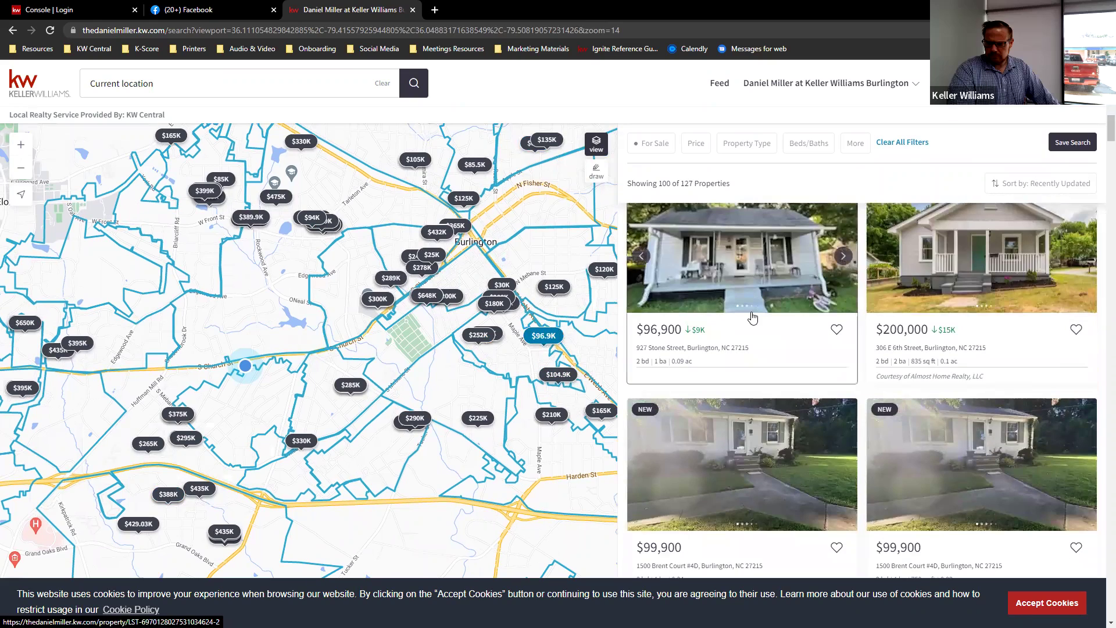
{"action": "scroll", "coordinate": [751, 313], "scroll_direction": "up", "scroll_amount": 4}
{"action": "scroll", "coordinate": [751, 312], "scroll_direction": "down", "scroll_amount": 8}
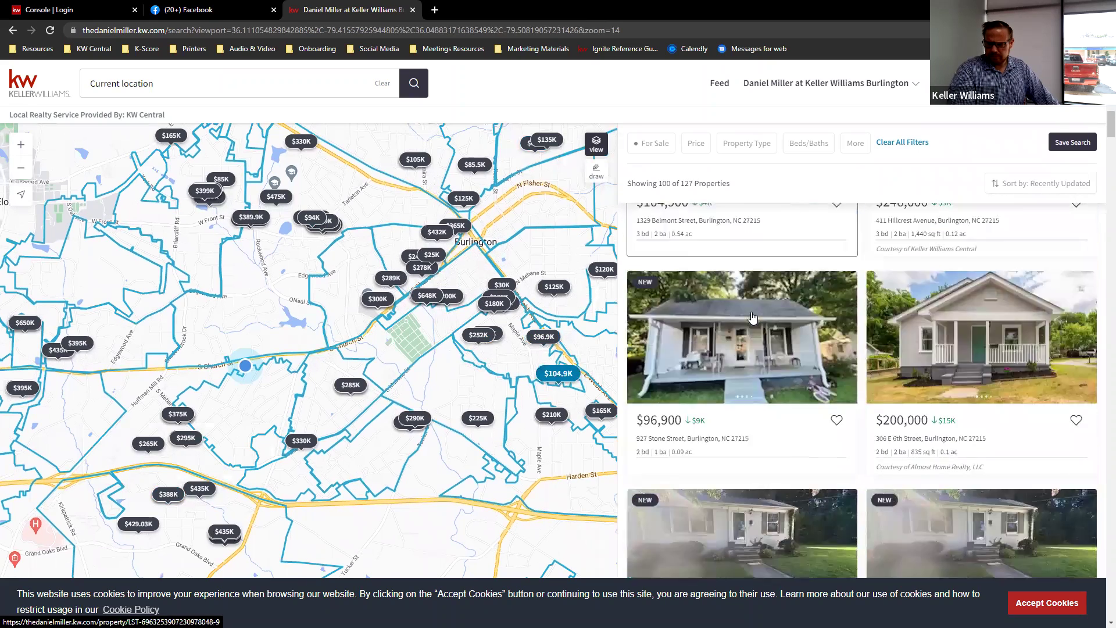
{"action": "scroll", "coordinate": [751, 316], "scroll_direction": "down", "scroll_amount": 3}
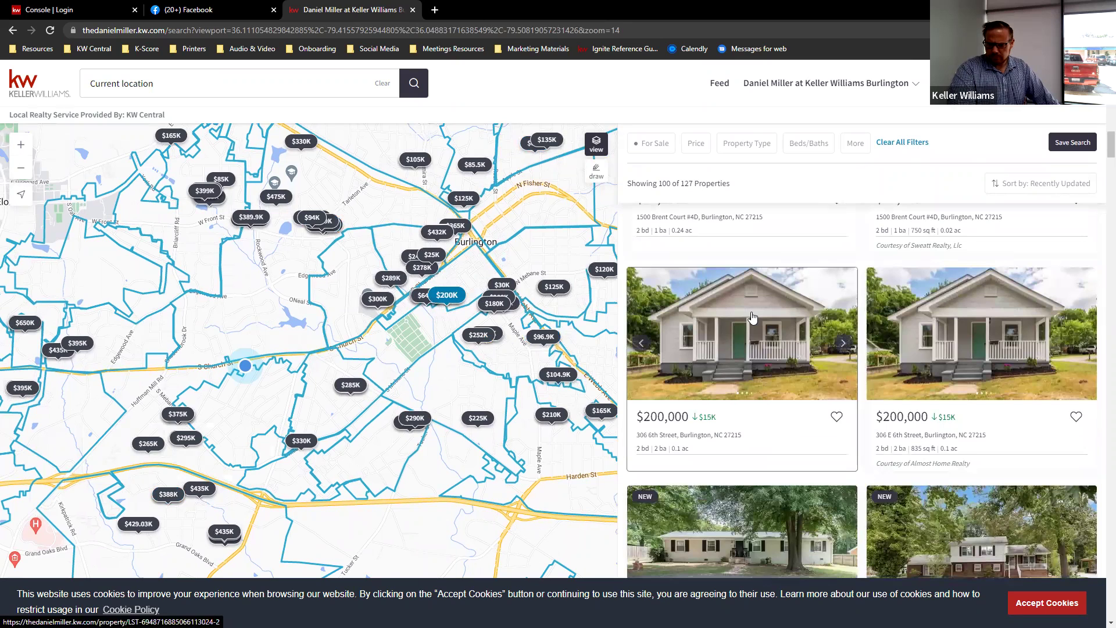
{"action": "scroll", "coordinate": [751, 316], "scroll_direction": "down", "scroll_amount": 6}
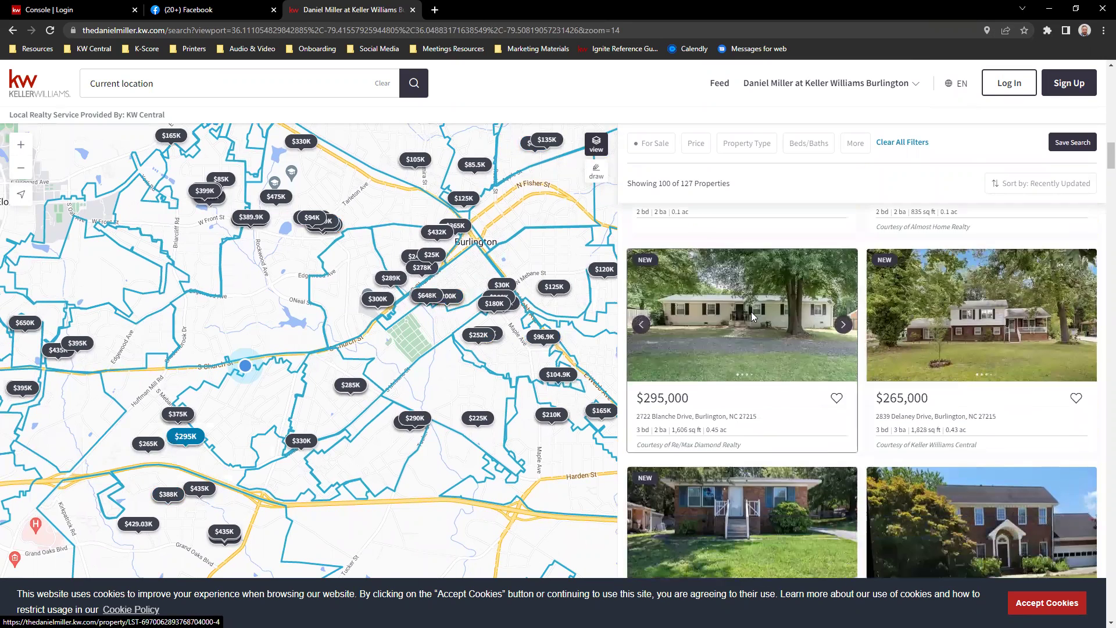
{"action": "scroll", "coordinate": [752, 316], "scroll_direction": "up", "scroll_amount": 2}
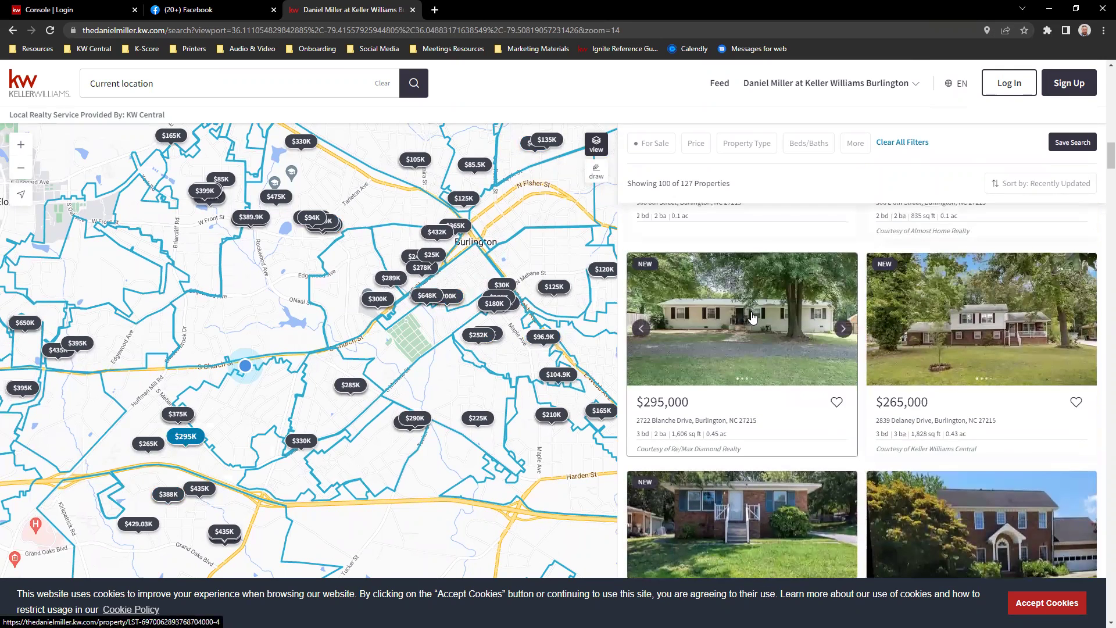
{"action": "scroll", "coordinate": [752, 316], "scroll_direction": "down", "scroll_amount": 5}
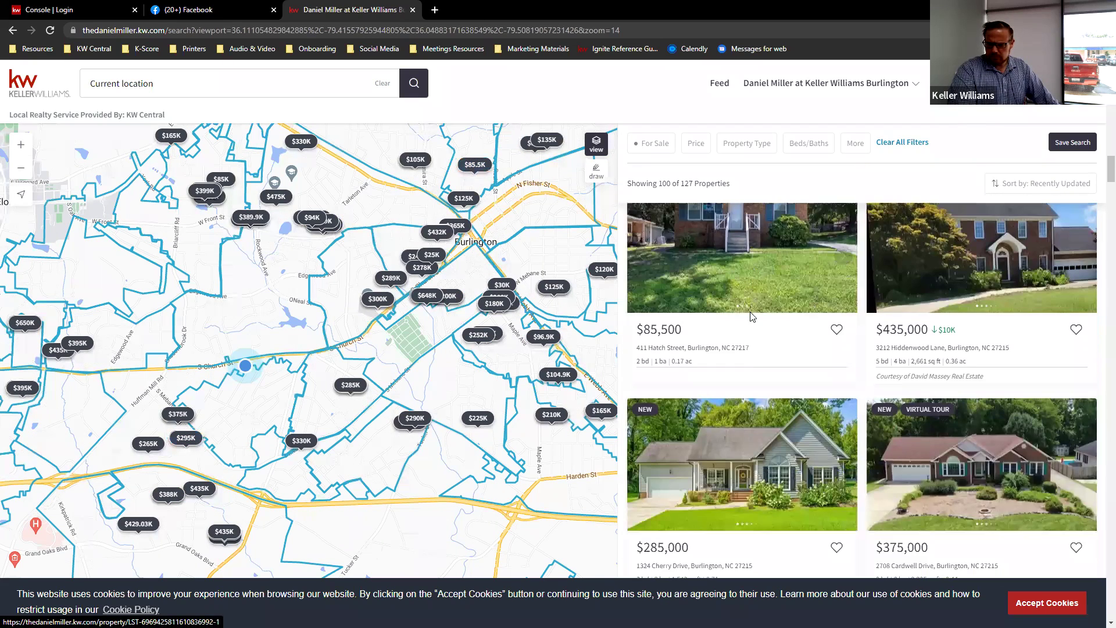
{"action": "scroll", "coordinate": [751, 316], "scroll_direction": "down", "scroll_amount": 3}
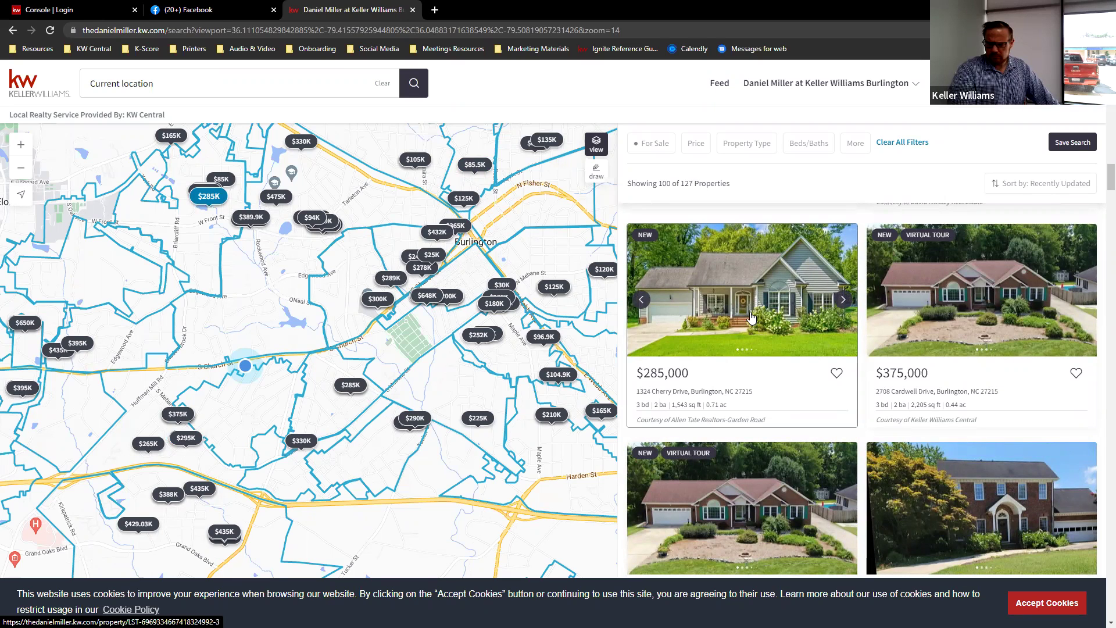
{"action": "scroll", "coordinate": [751, 316], "scroll_direction": "down", "scroll_amount": 2}
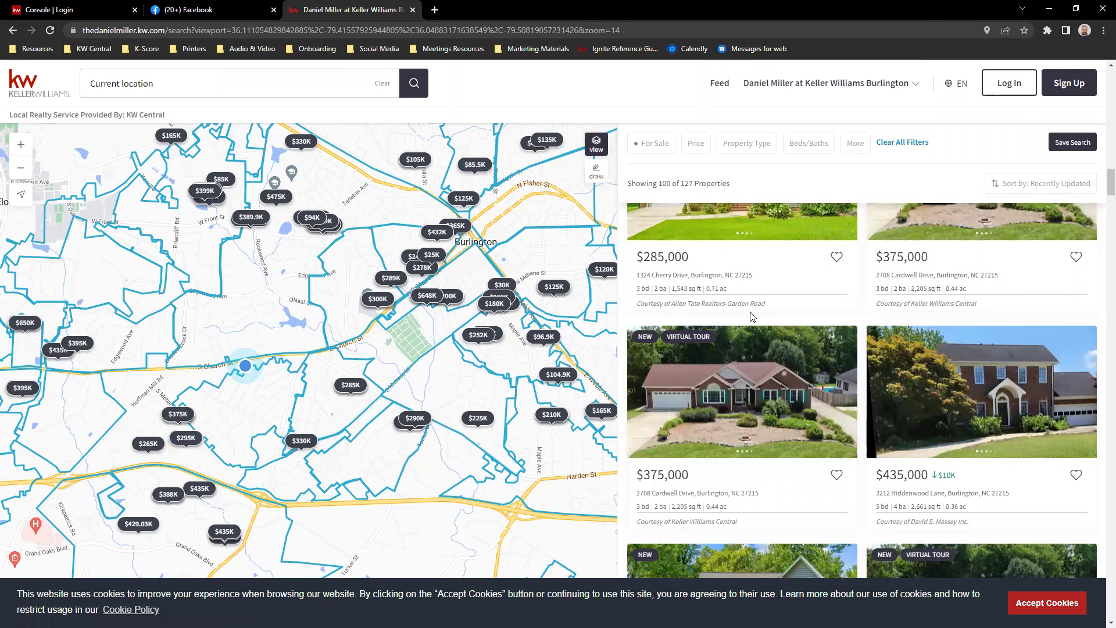
{"action": "scroll", "coordinate": [752, 316], "scroll_direction": "up", "scroll_amount": 1}
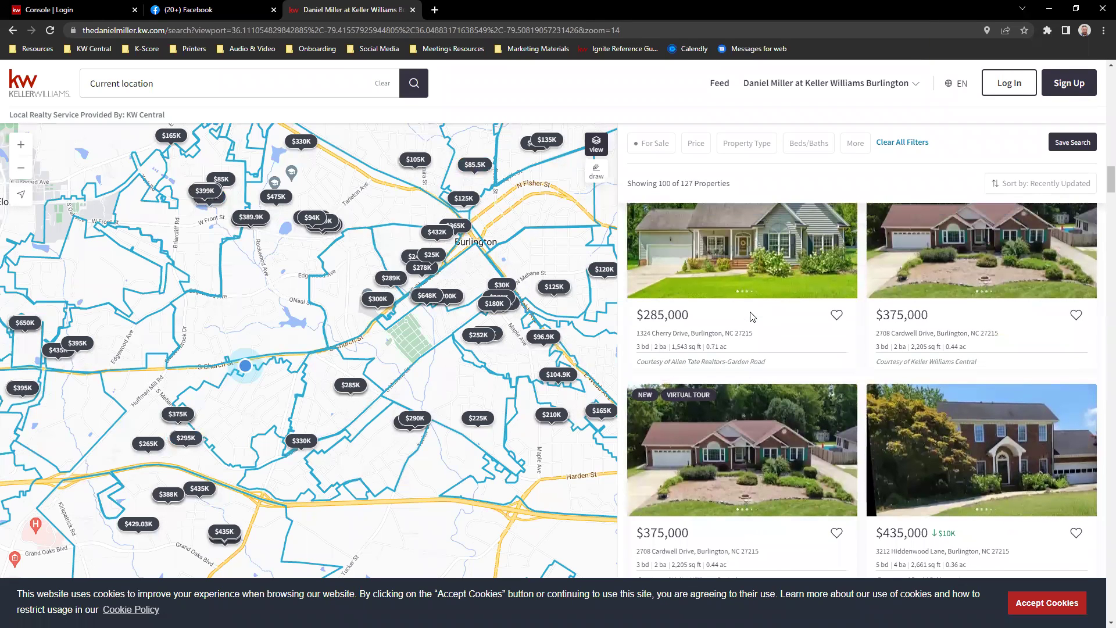
{"action": "scroll", "coordinate": [751, 316], "scroll_direction": "up", "scroll_amount": 1}
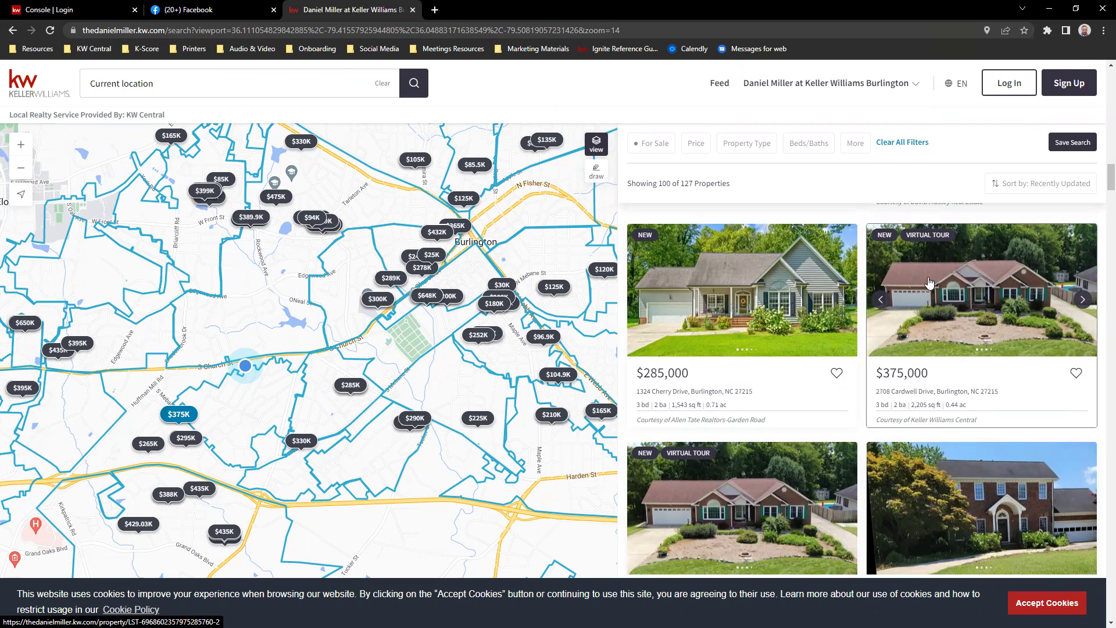
{"action": "left_click", "coordinate": [929, 281]}
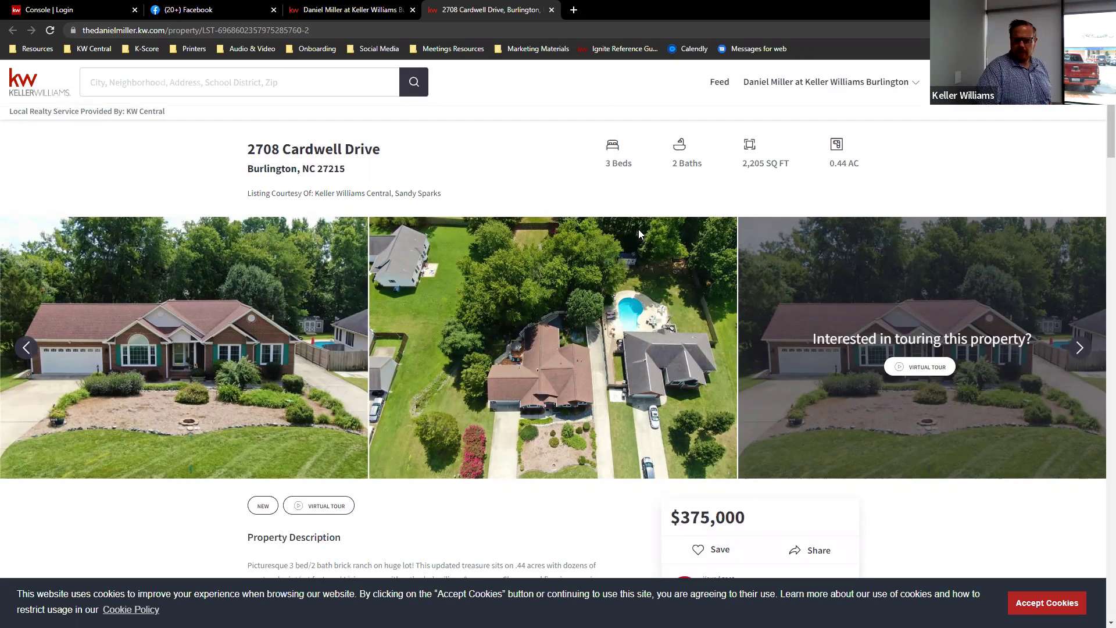
{"action": "scroll", "coordinate": [638, 229], "scroll_direction": "down", "scroll_amount": 1}
{"action": "scroll", "coordinate": [374, 200], "scroll_direction": "up", "scroll_amount": 1}
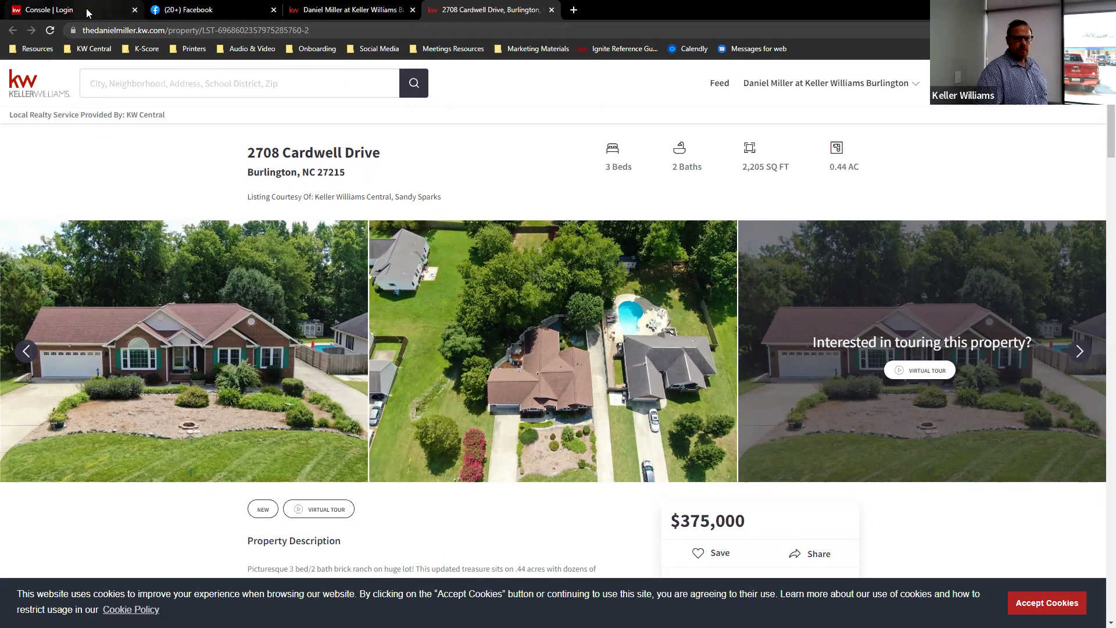
{"action": "left_click", "coordinate": [84, 10]}
- Sign in to KW Command and open the profile account menu on the dashboard
{"action": "left_click", "coordinate": [616, 438]}
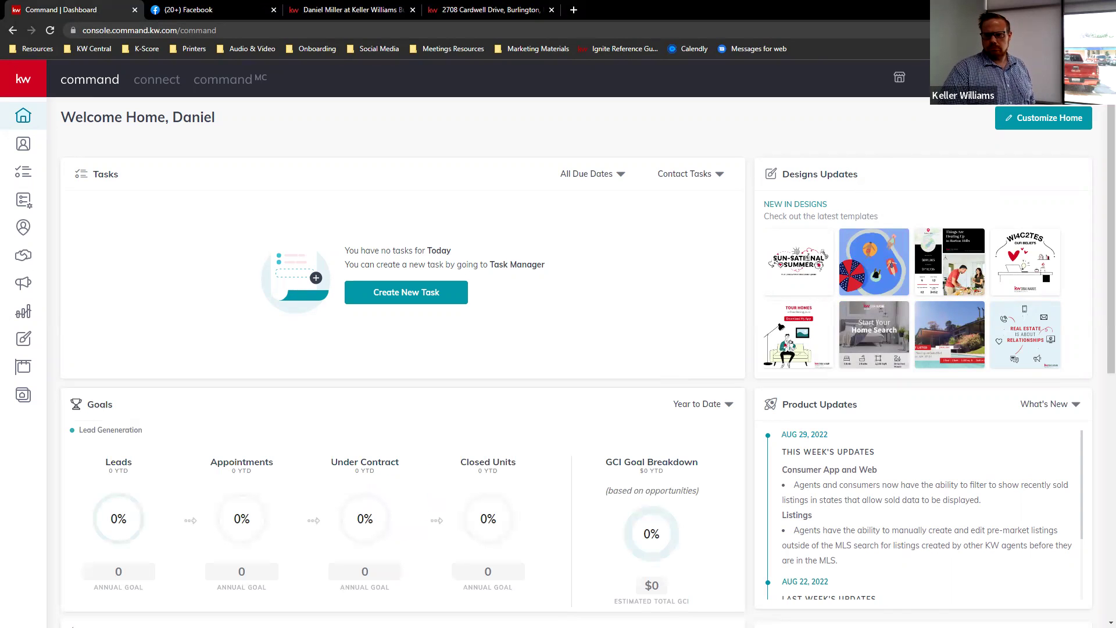
{"action": "left_click", "coordinate": [1028, 80]}
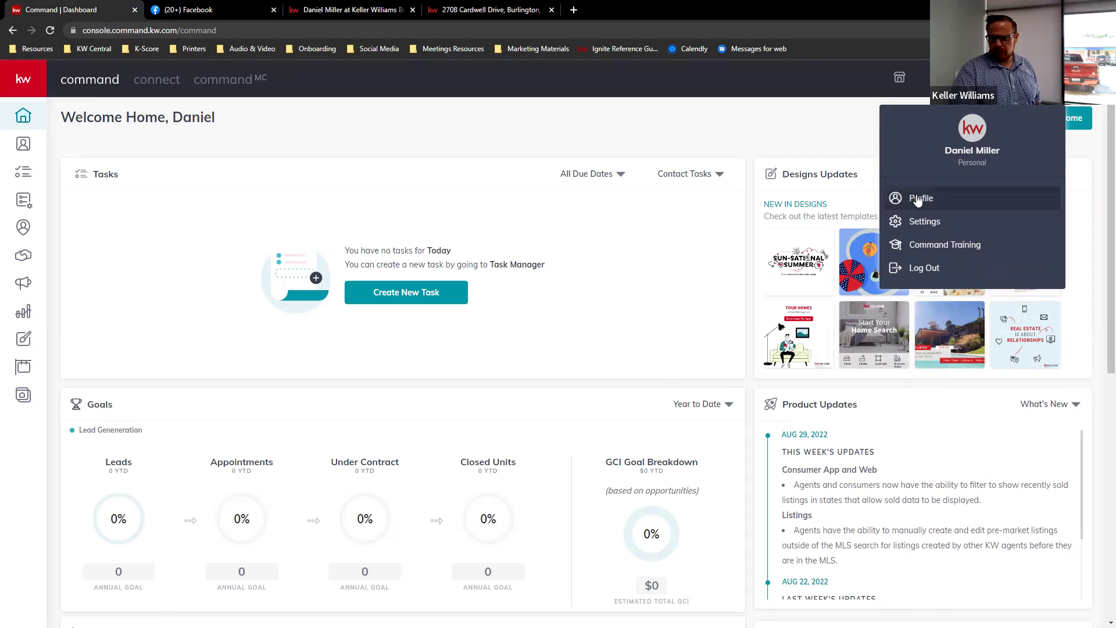
- Confirm in Settings > Connected Apps that Facebook (Post Scheduling) is connected, then go to the Designs library
{"action": "left_click", "coordinate": [947, 219]}
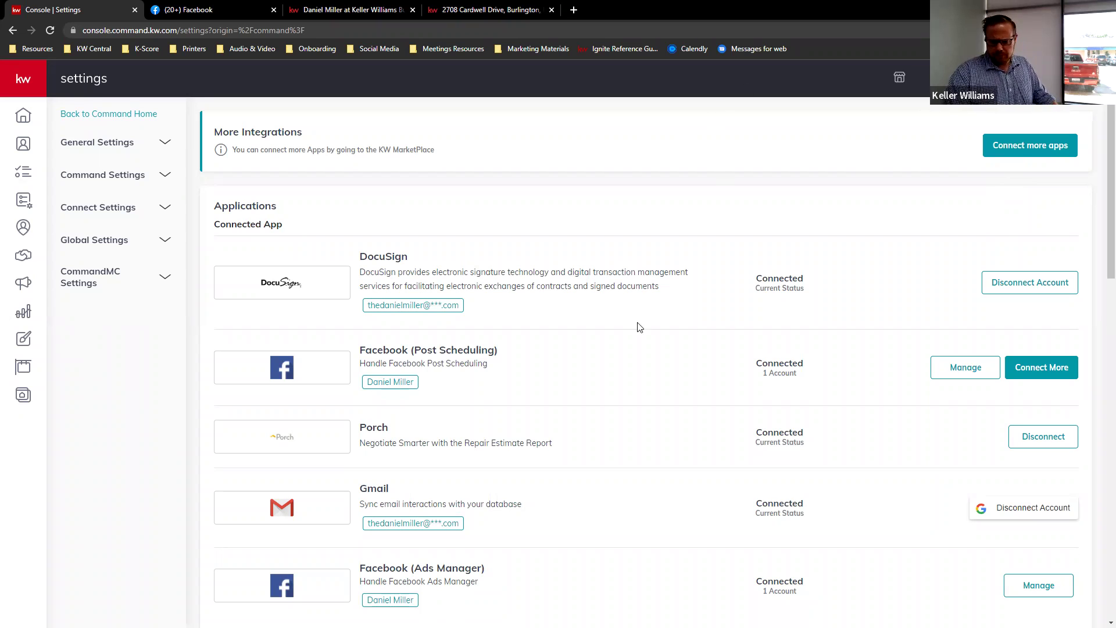
{"action": "scroll", "coordinate": [687, 399], "scroll_direction": "down", "scroll_amount": 2}
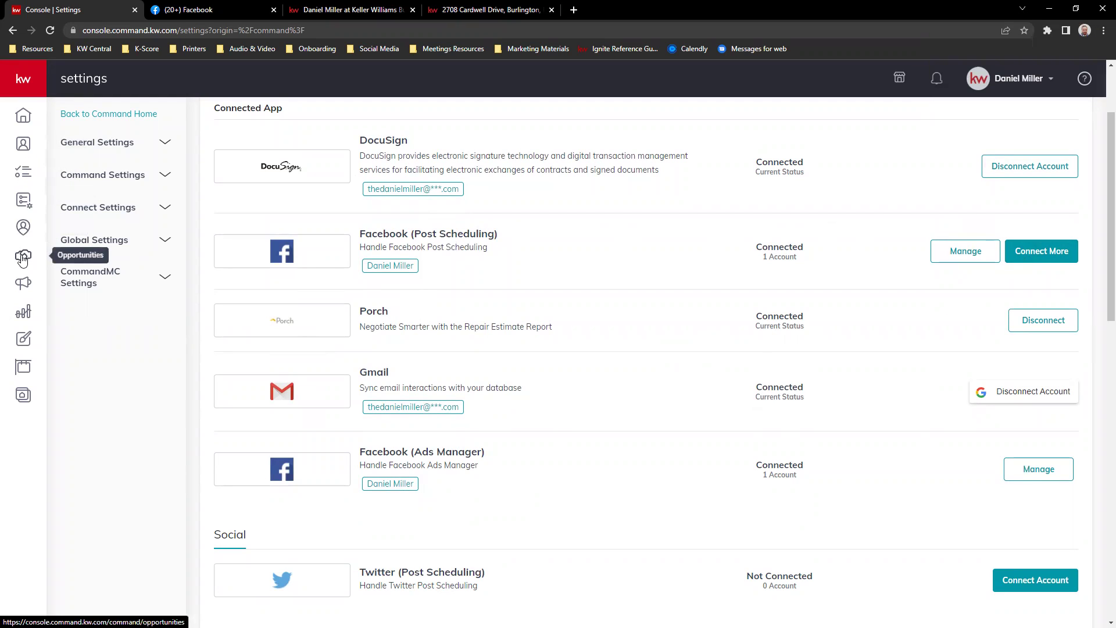
{"action": "left_click", "coordinate": [474, 12]}
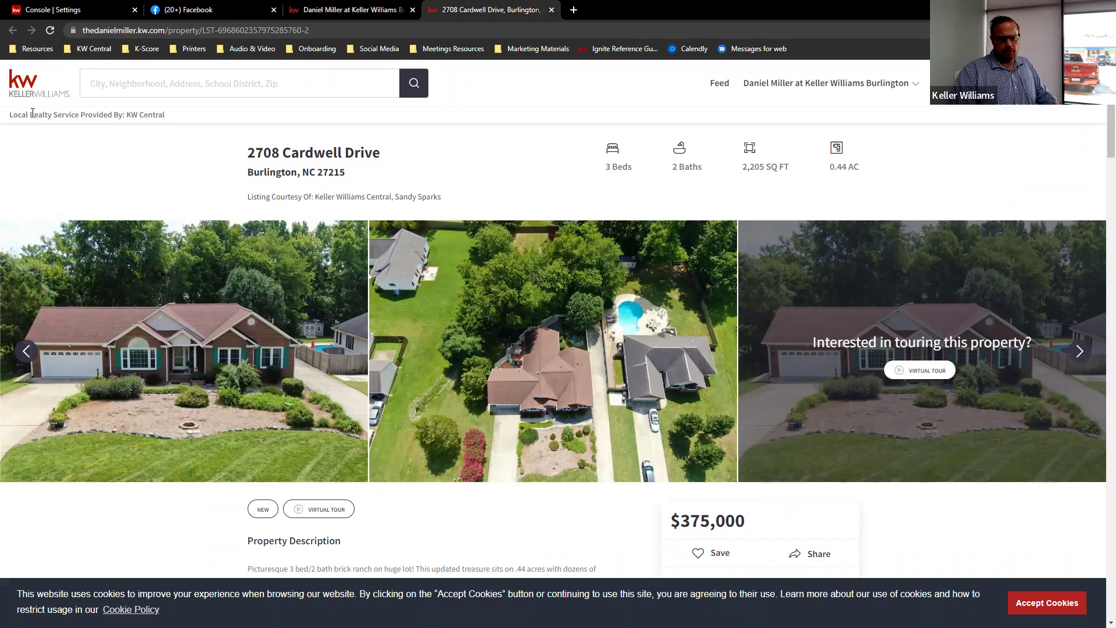
{"action": "left_click", "coordinate": [47, 10]}
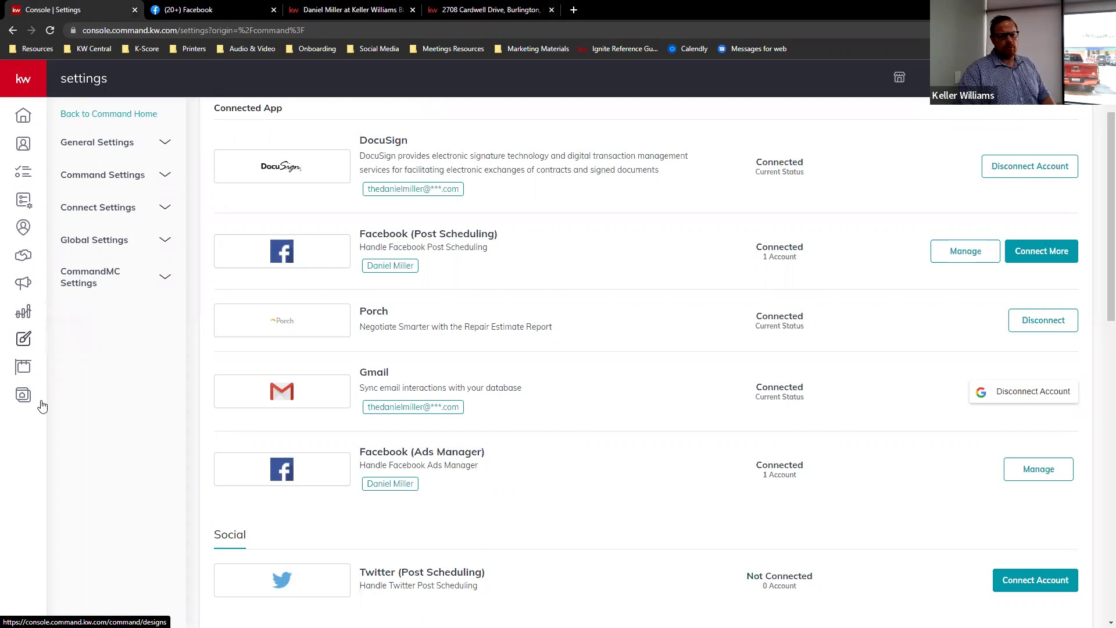
{"action": "left_click", "coordinate": [28, 337]}
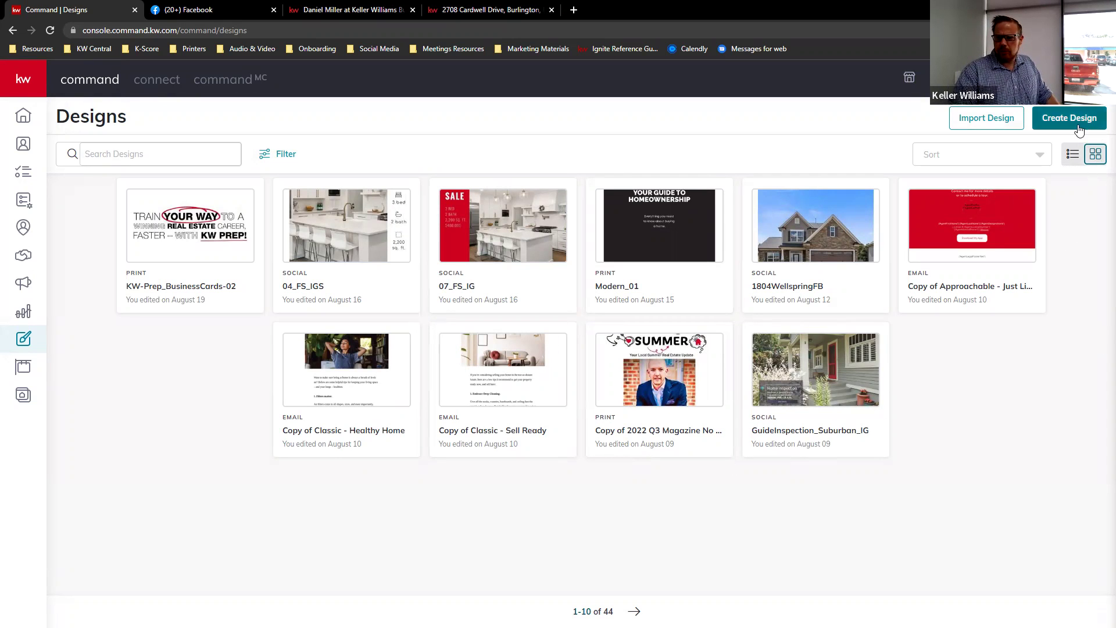
- Create a new design of the Social type and continue to the social templates
{"action": "left_click", "coordinate": [1073, 117]}
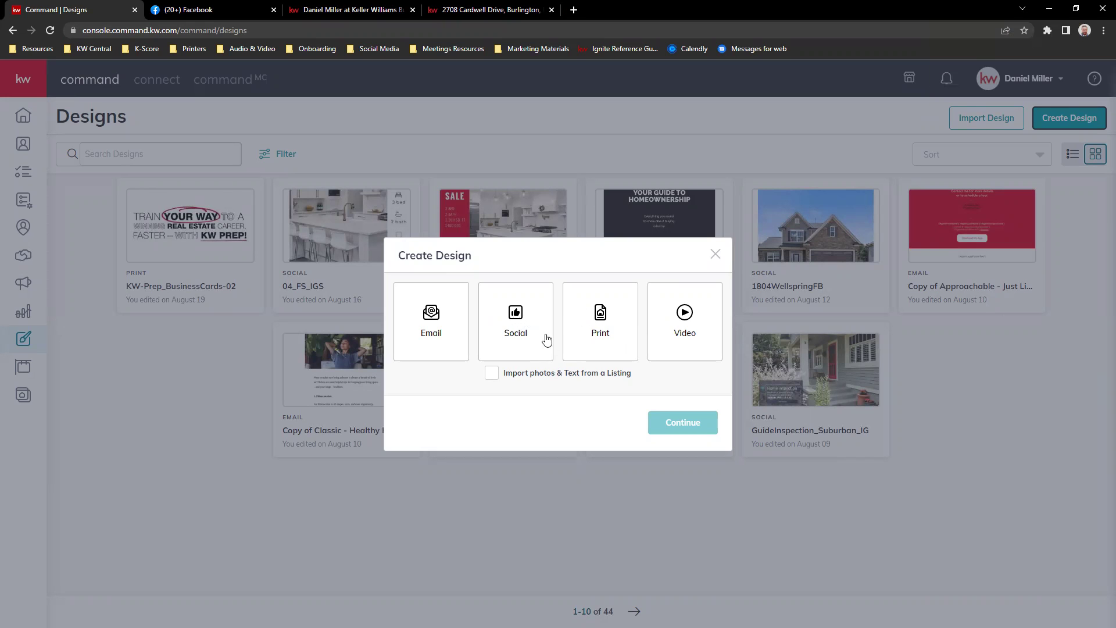
{"action": "left_click", "coordinate": [515, 314]}
{"action": "left_click", "coordinate": [677, 426]}
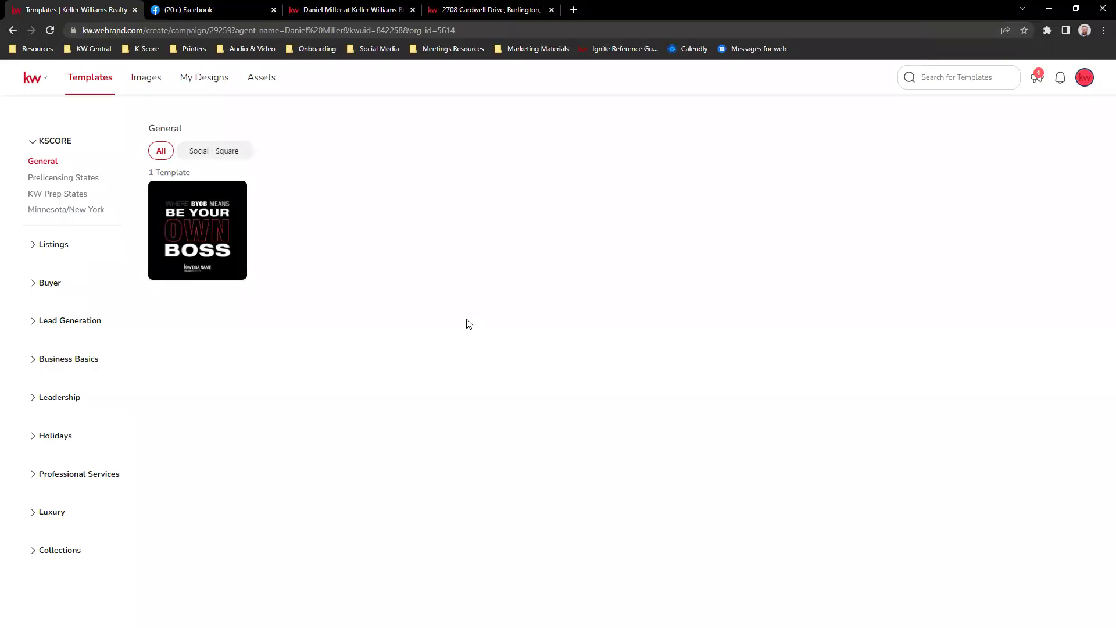
- Filter templates to Listings > For Sale and use the 03_FS_IGS template
{"action": "mouse_move", "coordinate": [192, 269]}
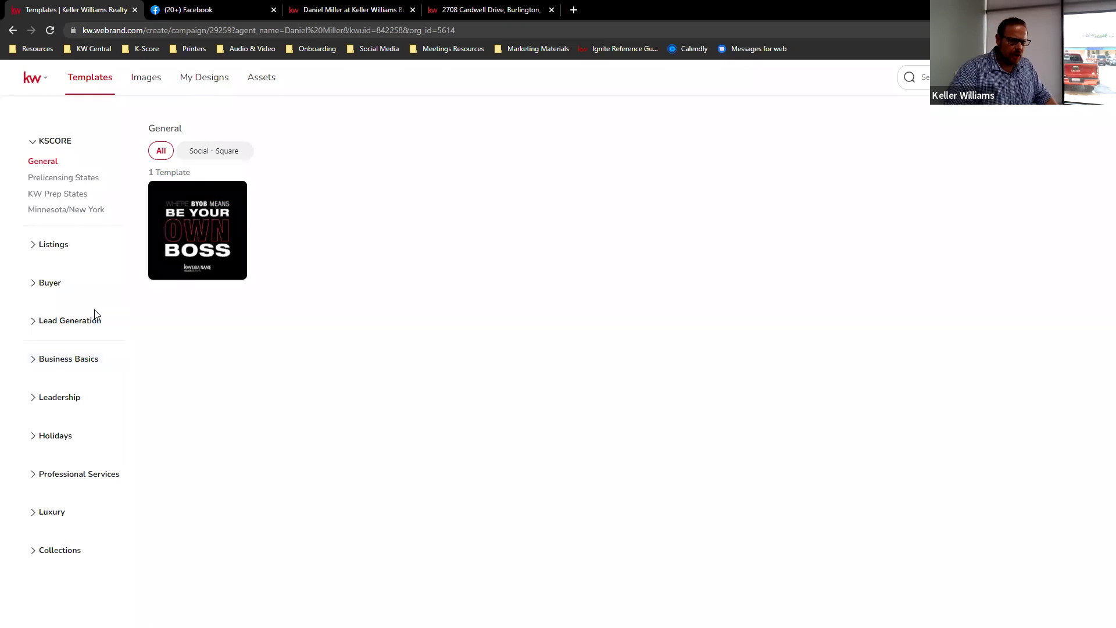
{"action": "left_click", "coordinate": [59, 249]}
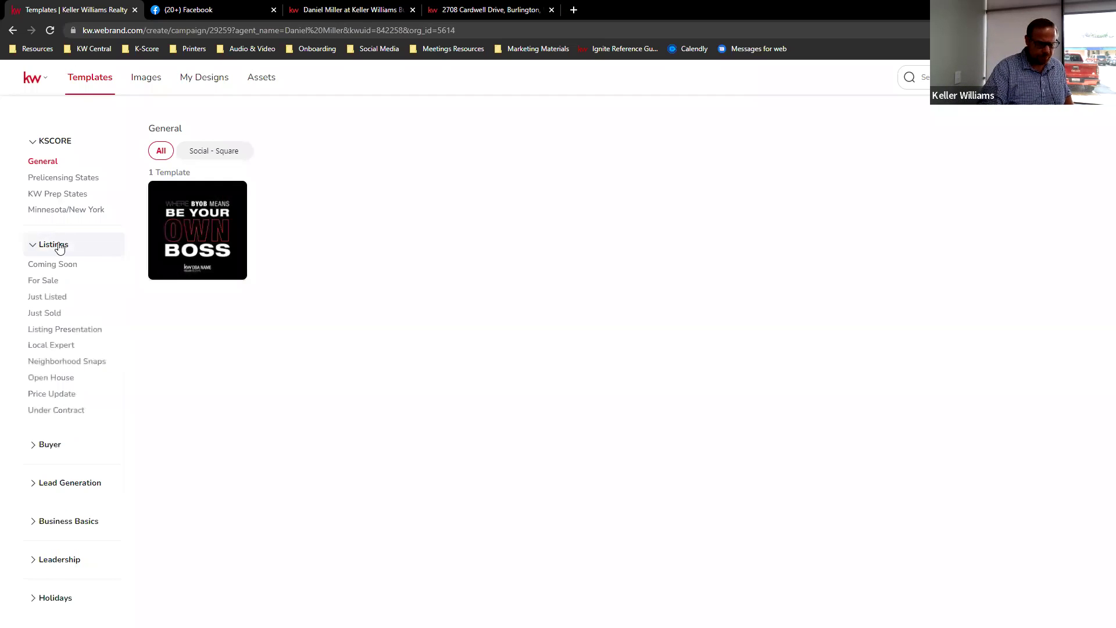
{"action": "left_click", "coordinate": [48, 282]}
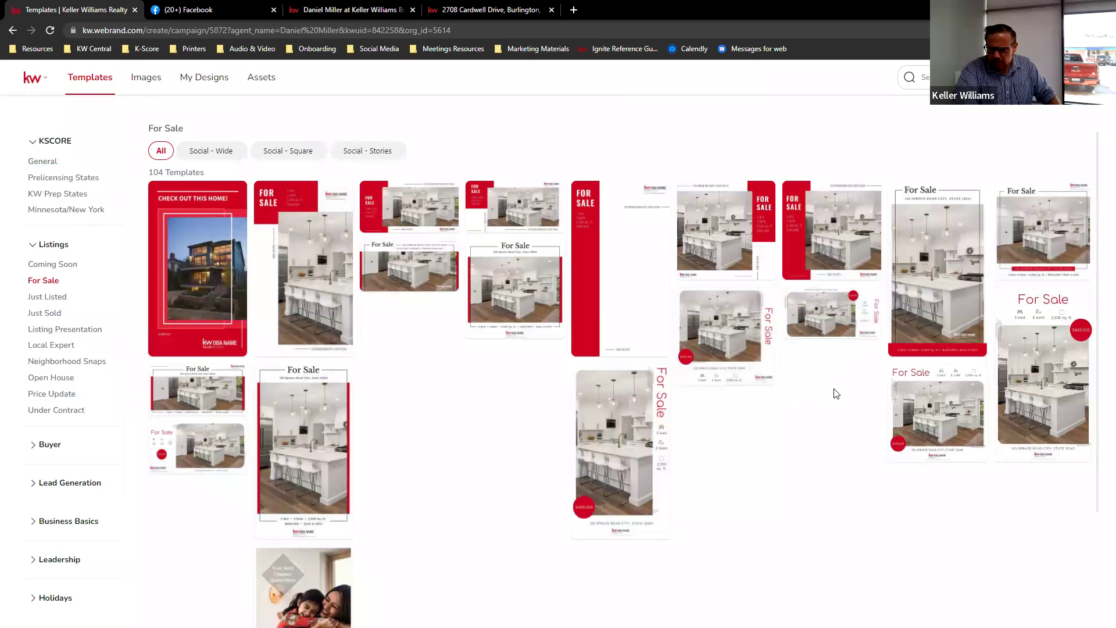
{"action": "mouse_move", "coordinate": [726, 340]}
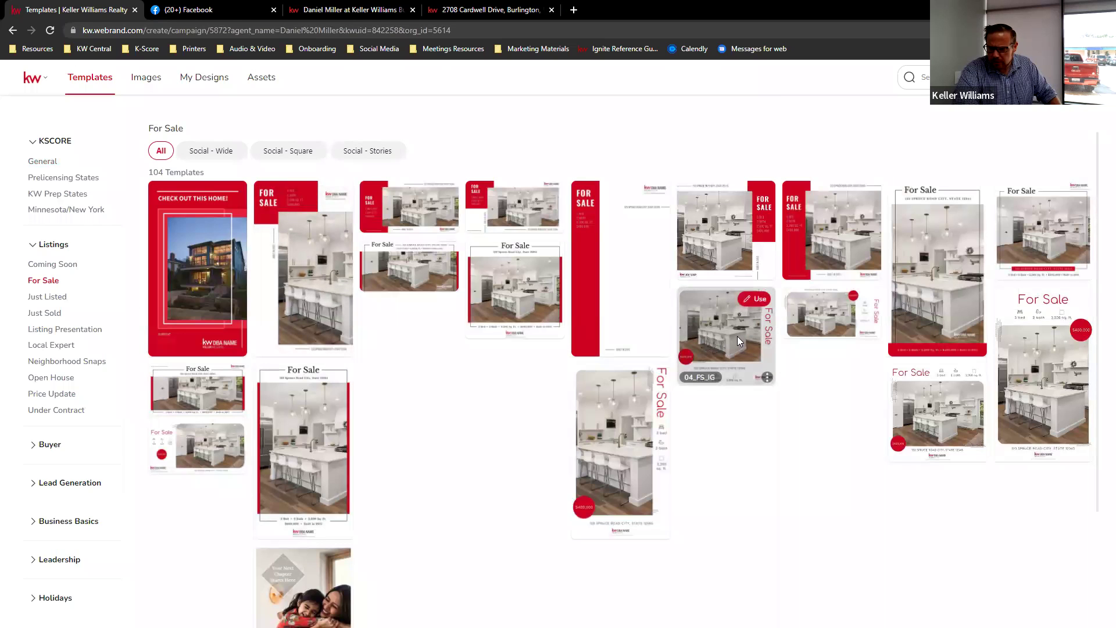
{"action": "mouse_move", "coordinate": [1073, 383]}
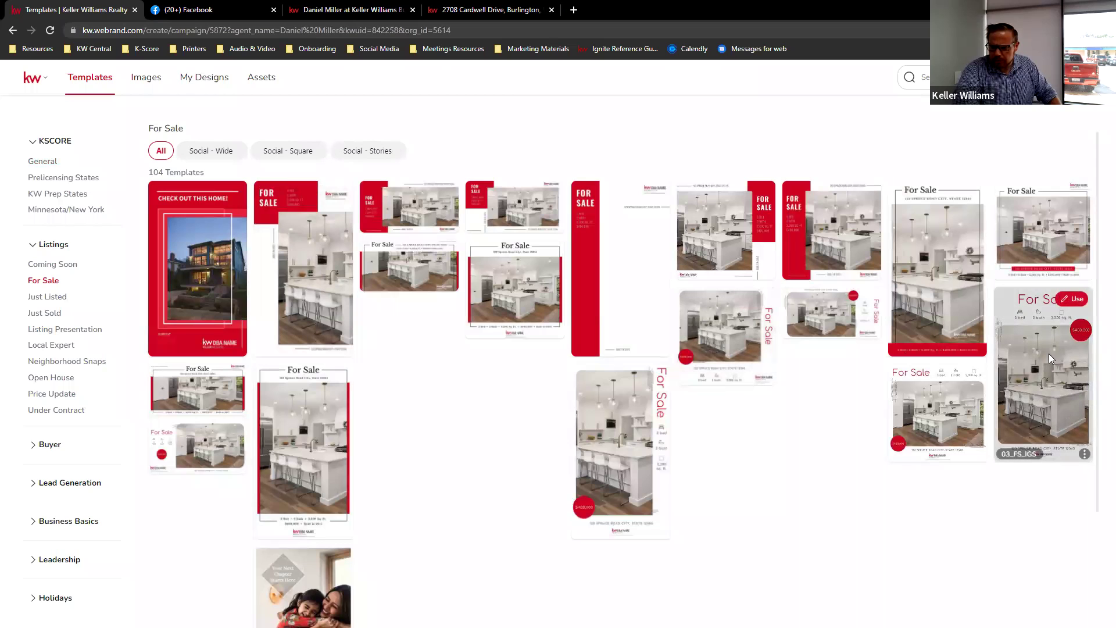
{"action": "left_click", "coordinate": [1073, 299]}
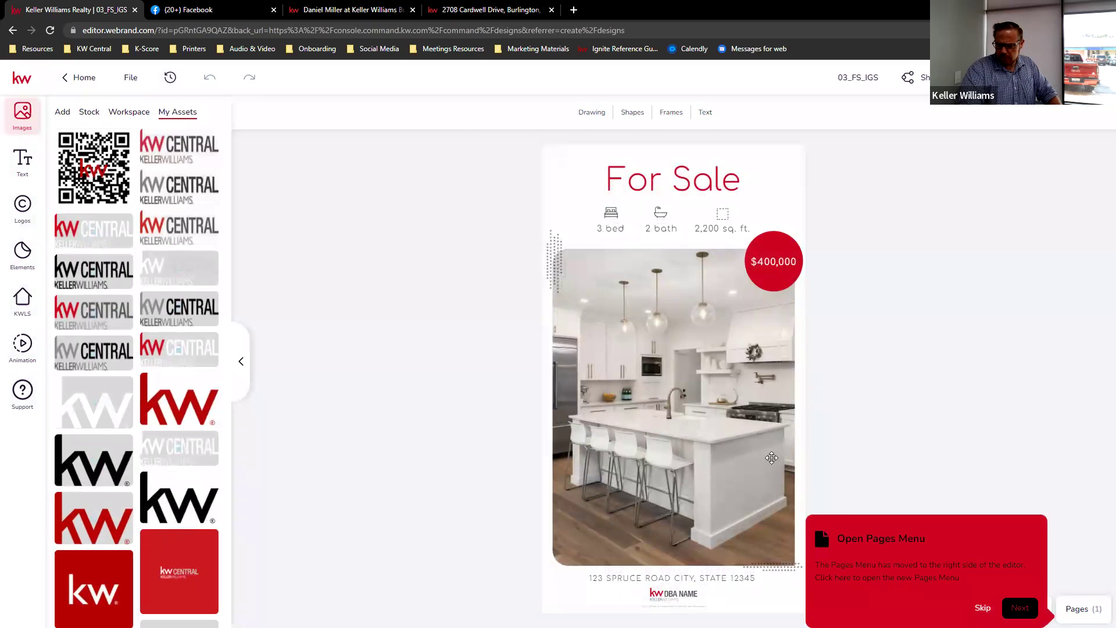
- Skip the Open Pages Menu tip and open the KWLS listing search panel
{"action": "left_click", "coordinate": [982, 608]}
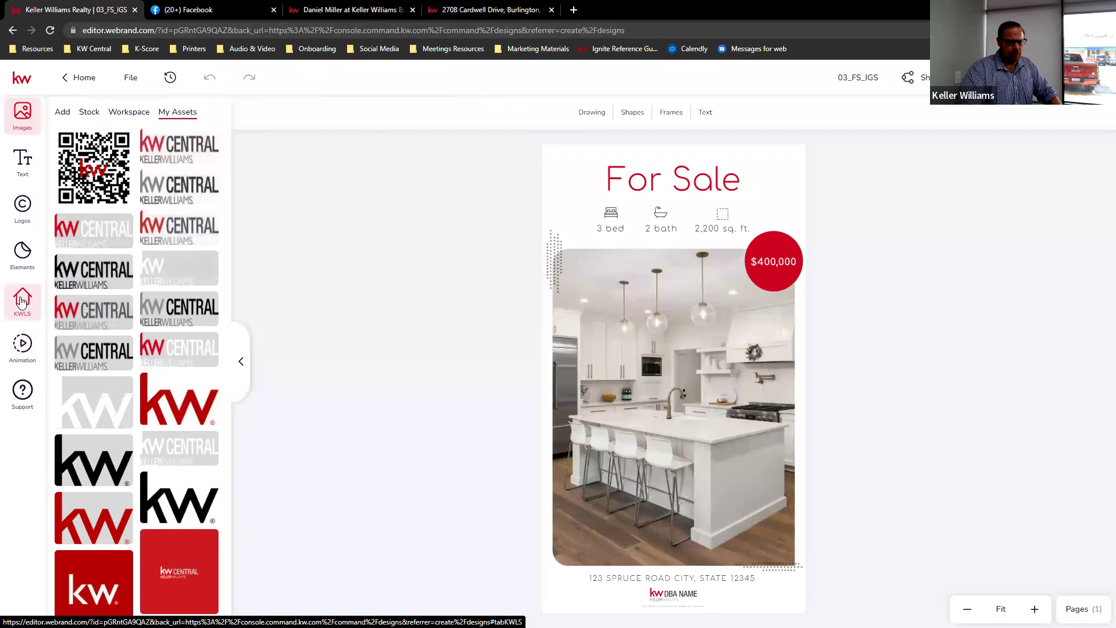
{"action": "left_click", "coordinate": [22, 300]}
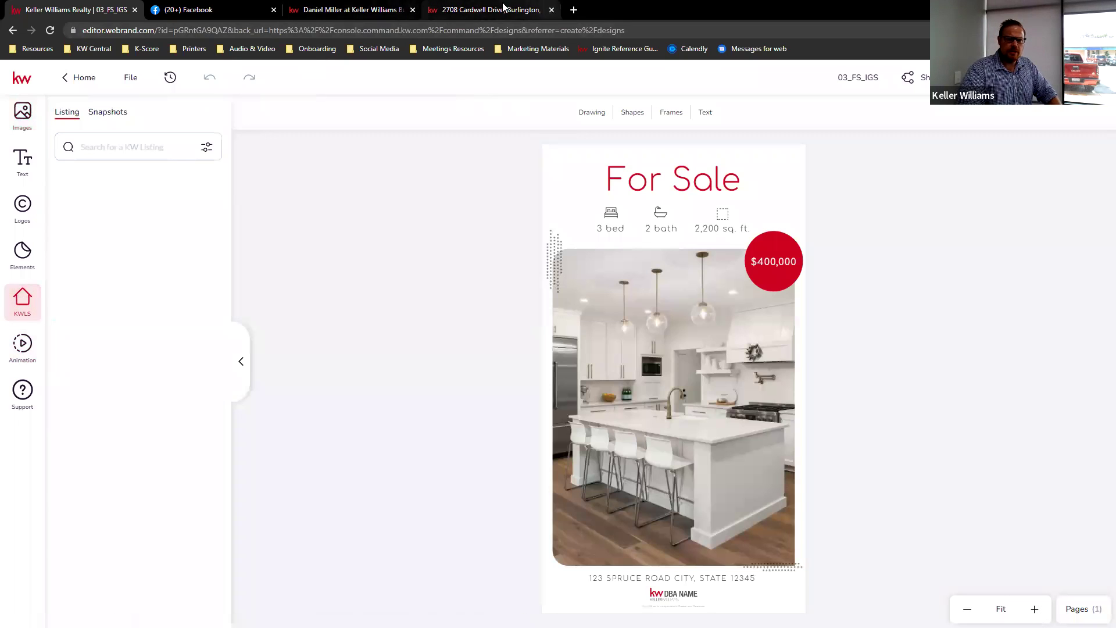
{"action": "left_click", "coordinate": [87, 146]}
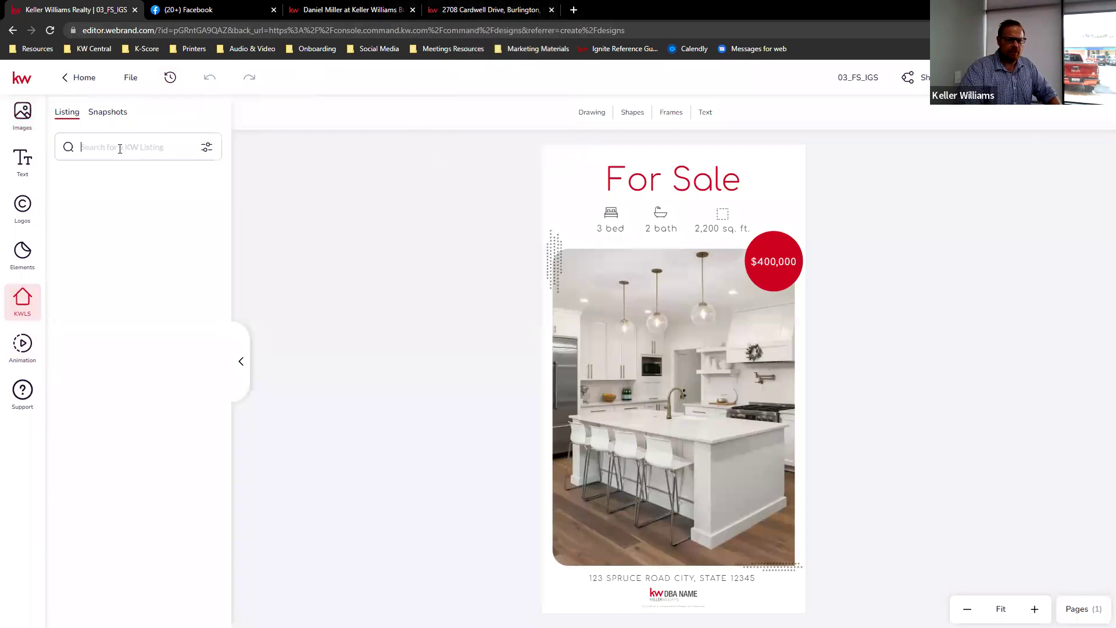
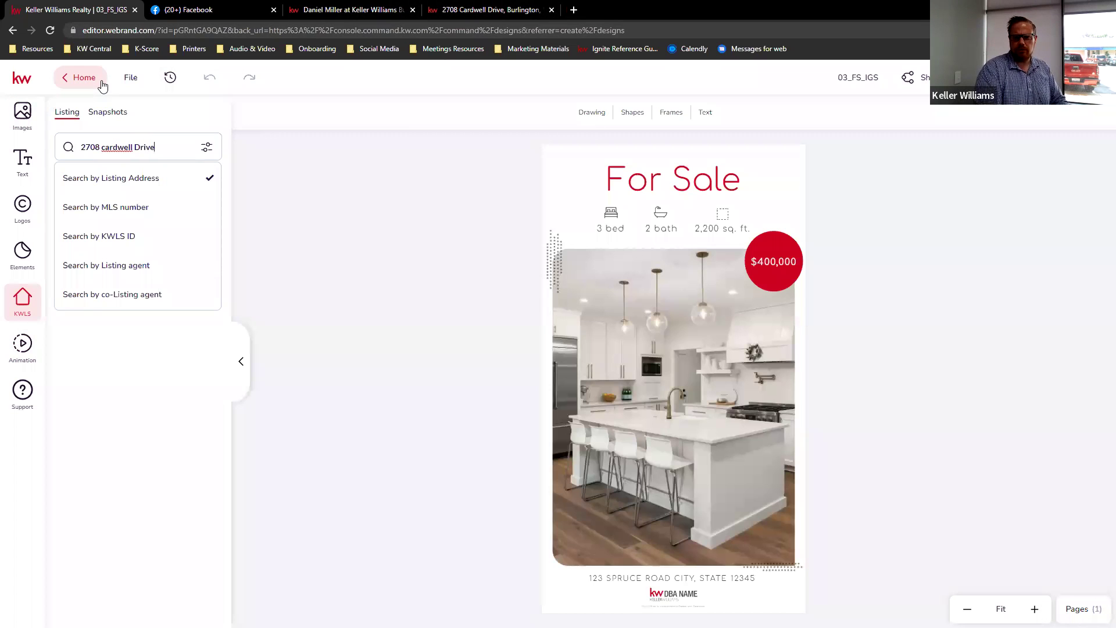
{"action": "key", "text": "Return"}
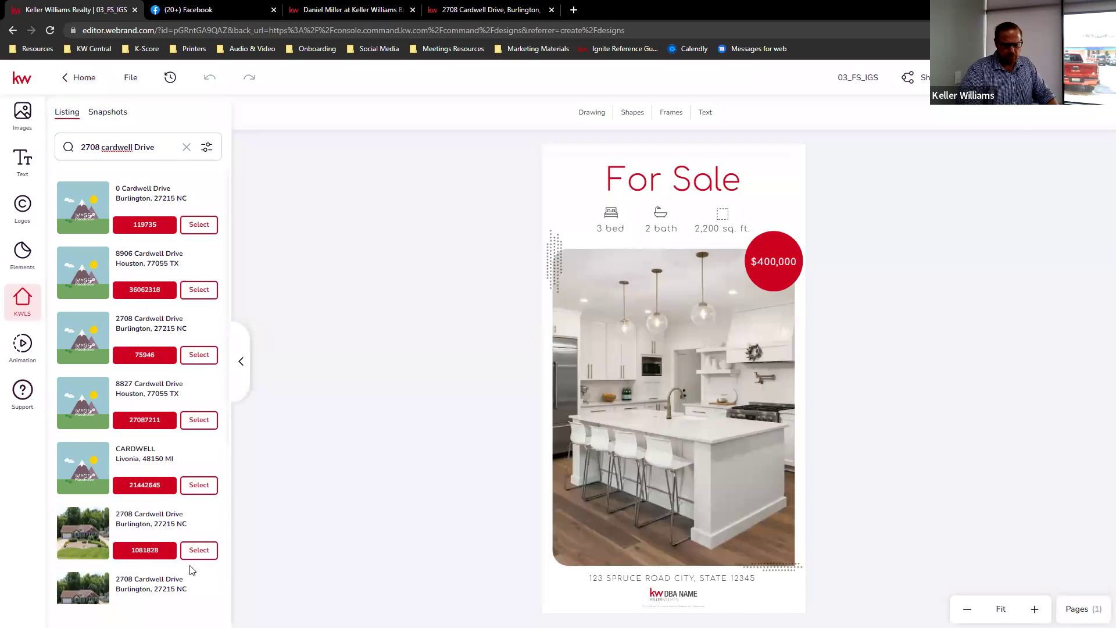
{"action": "scroll", "coordinate": [183, 523], "scroll_direction": "down", "scroll_amount": 1}
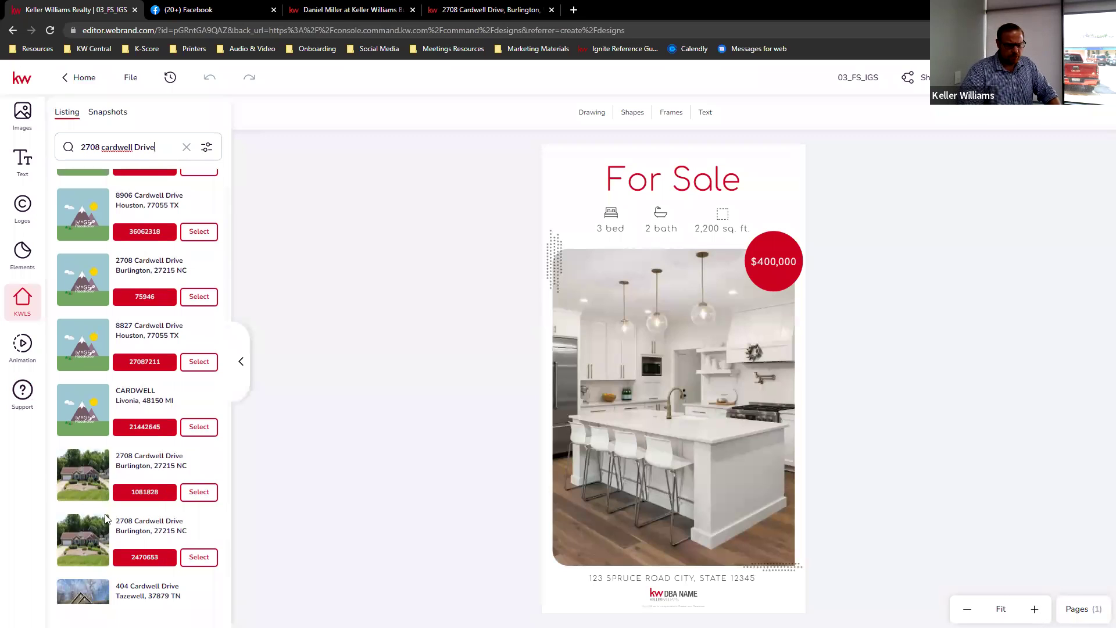
{"action": "scroll", "coordinate": [93, 512], "scroll_direction": "down", "scroll_amount": 1}
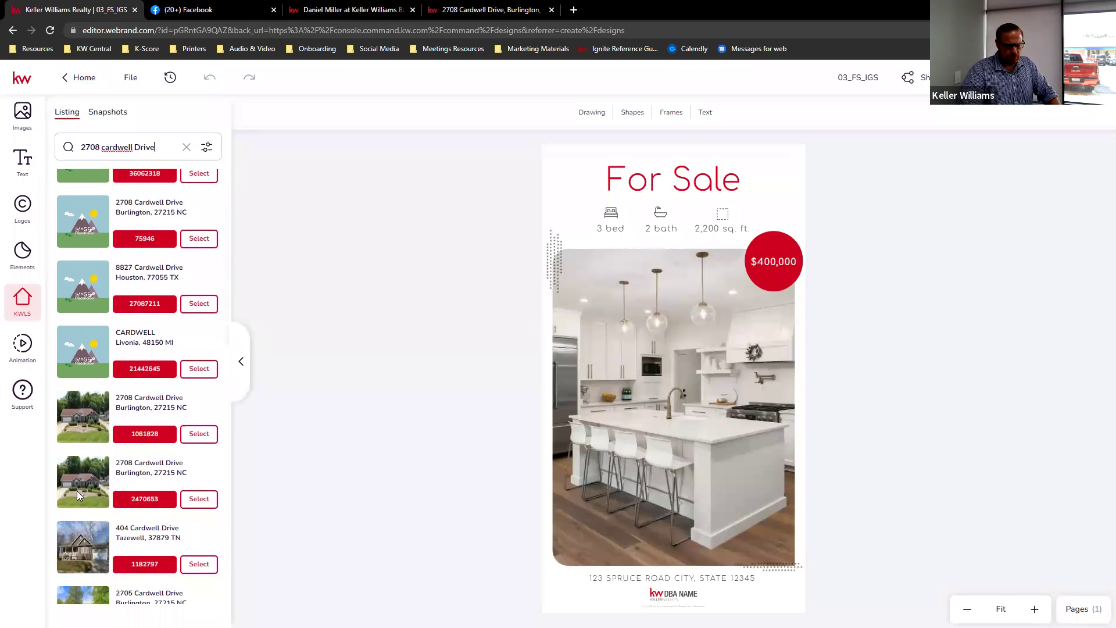
{"action": "left_click", "coordinate": [198, 500]}
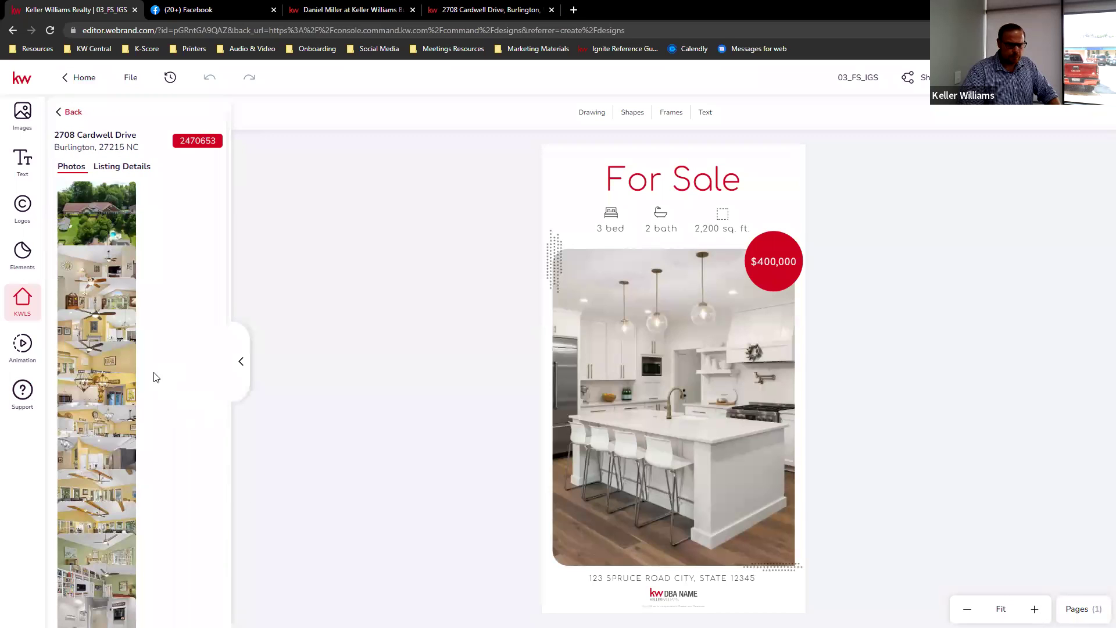
- Show the Listing Details fields and check the listing page before returning to the flyer
{"action": "left_click", "coordinate": [129, 167]}
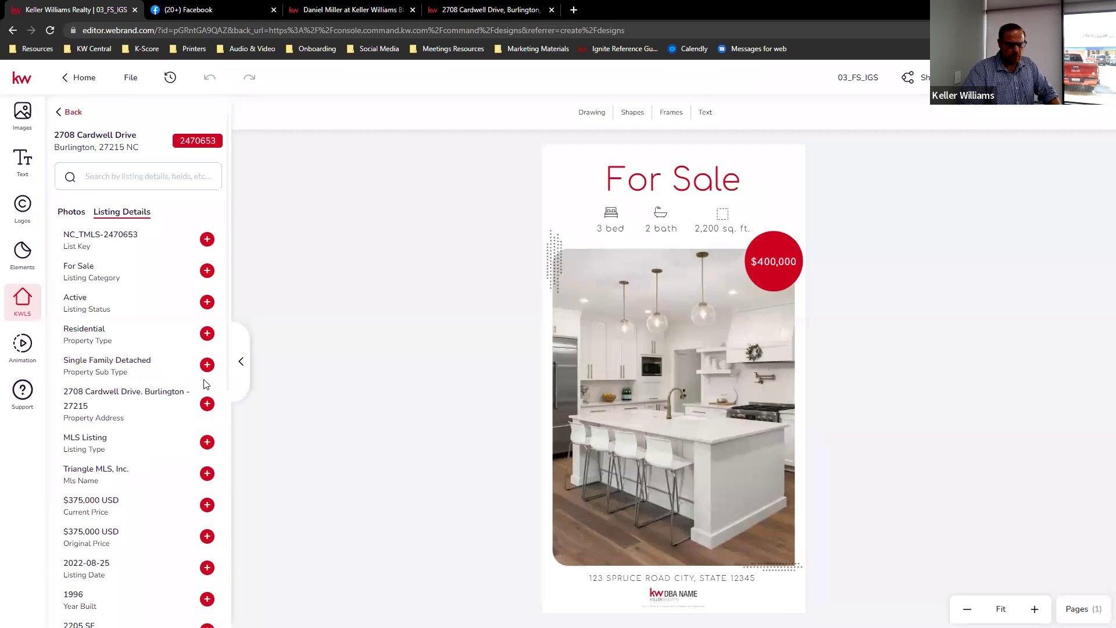
{"action": "left_click", "coordinate": [475, 10]}
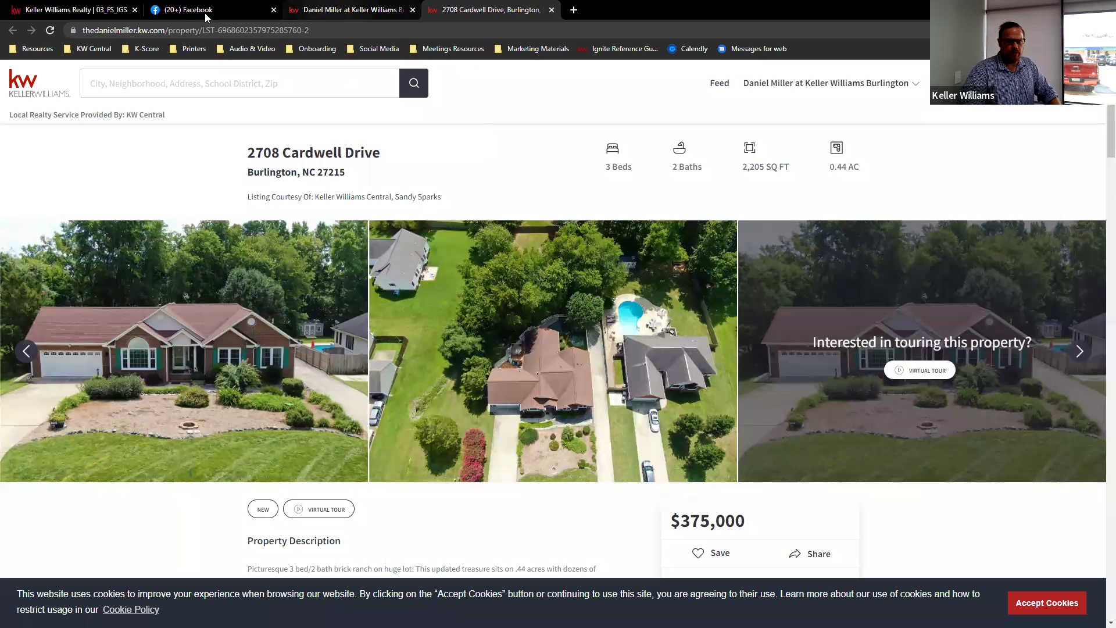
{"action": "left_click", "coordinate": [267, 14]}
{"action": "left_click", "coordinate": [27, 6]}
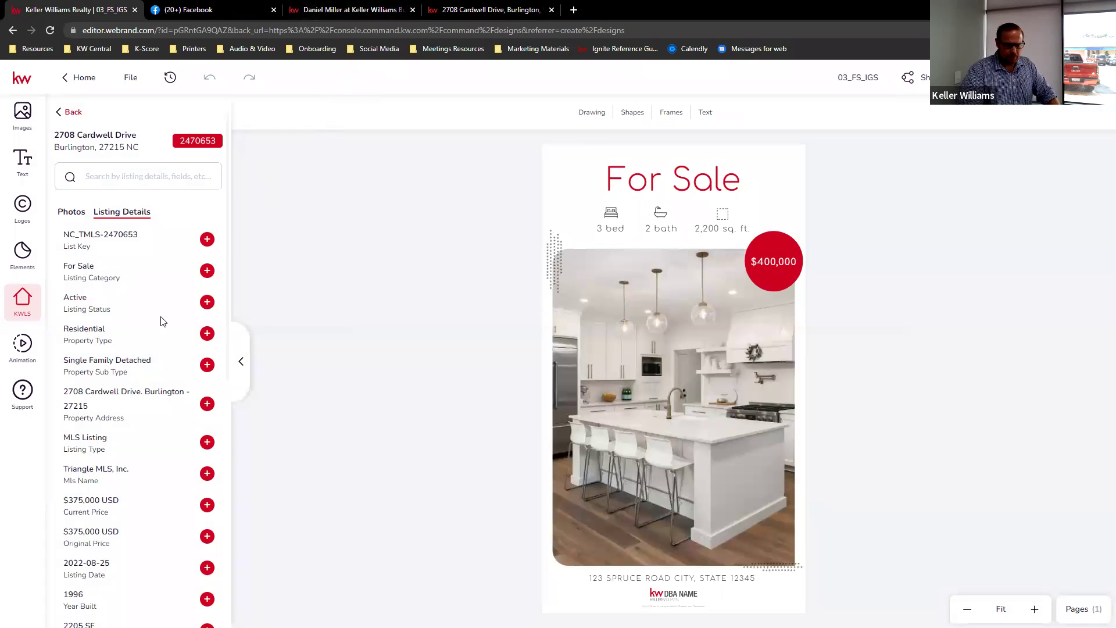
{"action": "left_click", "coordinate": [636, 579]}
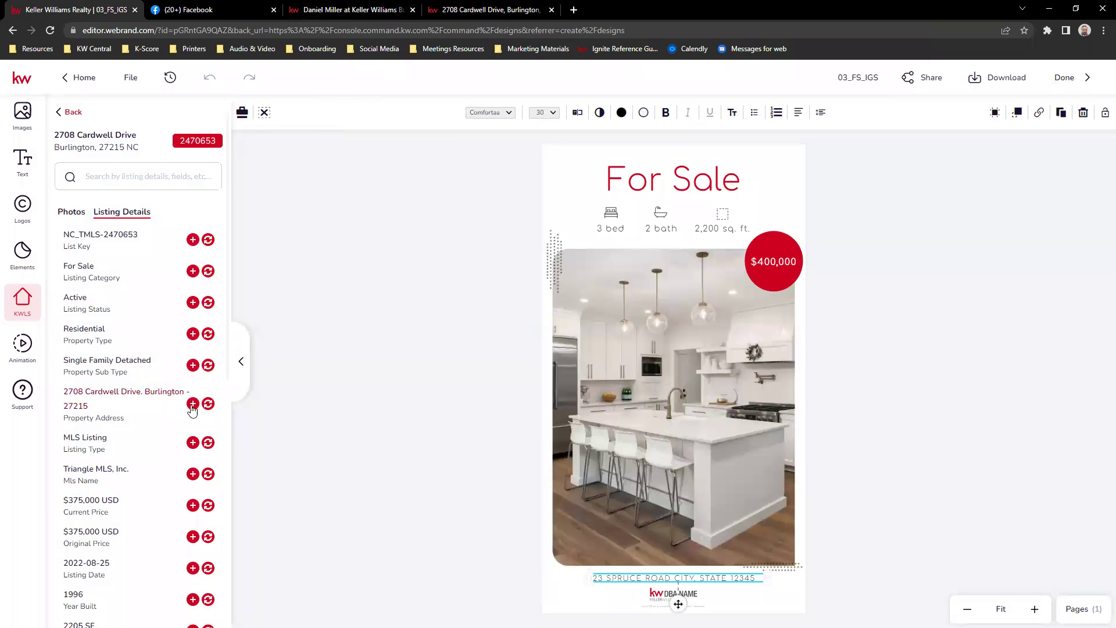
{"action": "left_click", "coordinate": [208, 405]}
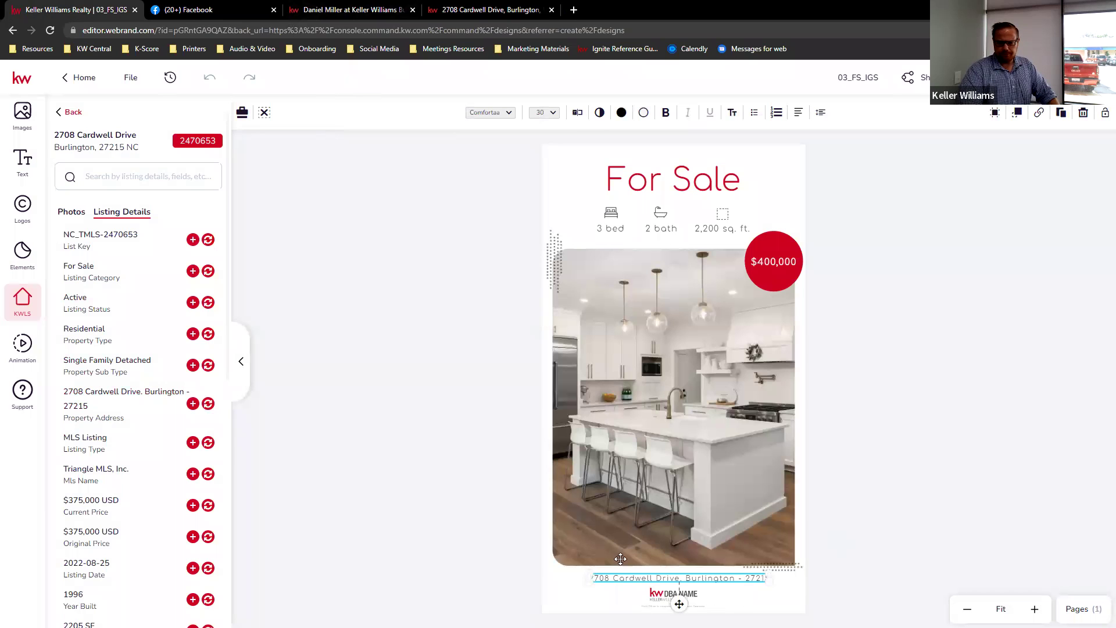
{"action": "scroll", "coordinate": [174, 401], "scroll_direction": "down", "scroll_amount": 3}
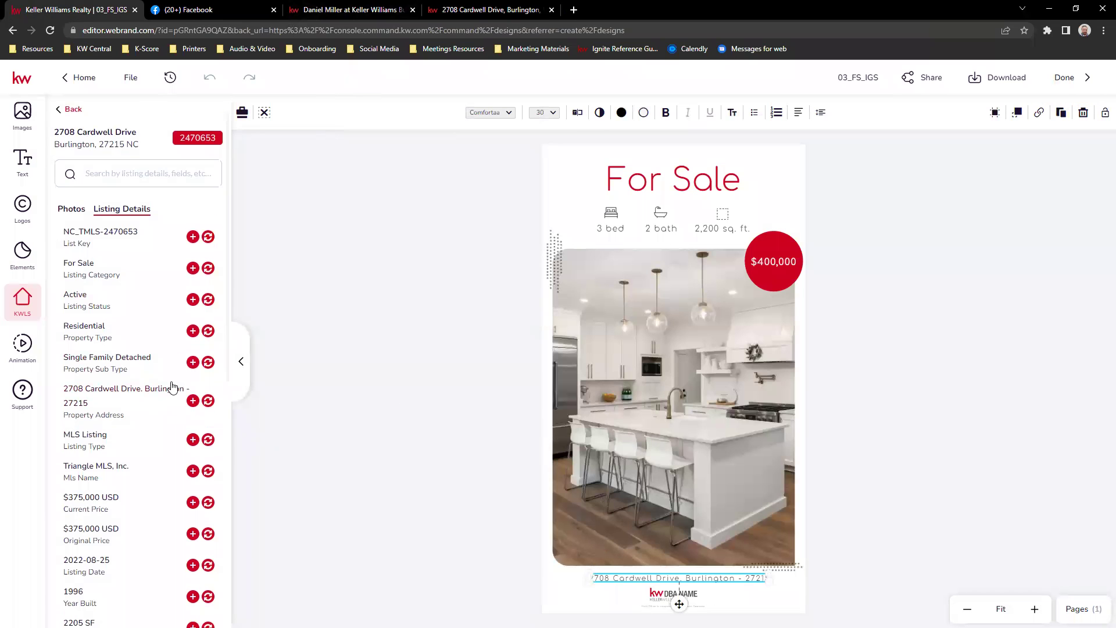
{"action": "scroll", "coordinate": [175, 384], "scroll_direction": "down", "scroll_amount": 2}
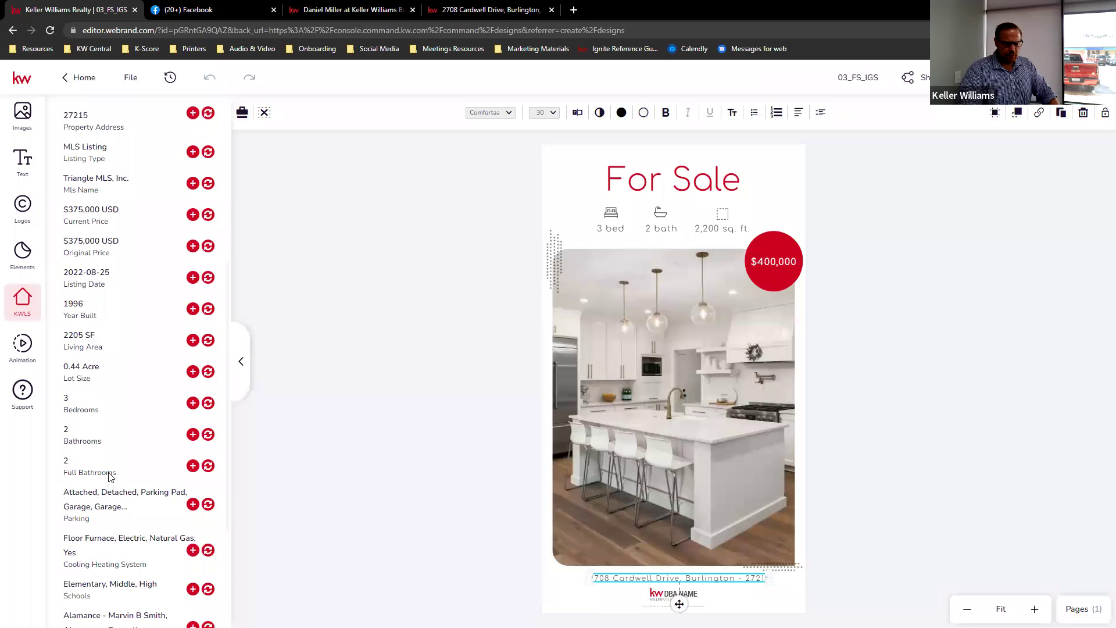
{"action": "scroll", "coordinate": [113, 476], "scroll_direction": "down", "scroll_amount": 2}
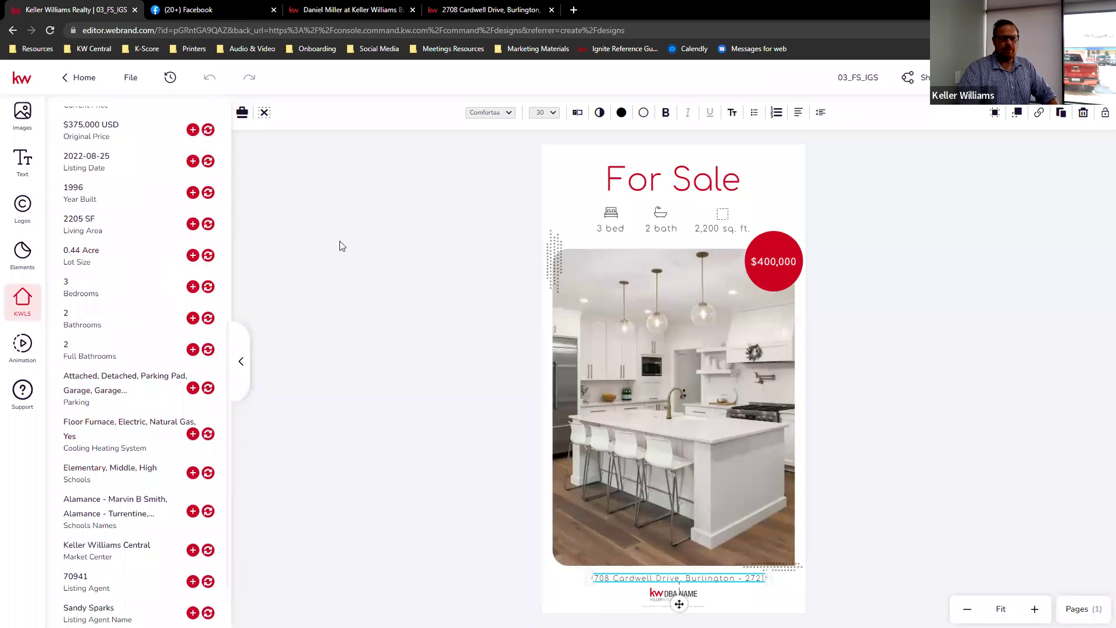
{"action": "left_click", "coordinate": [610, 232]}
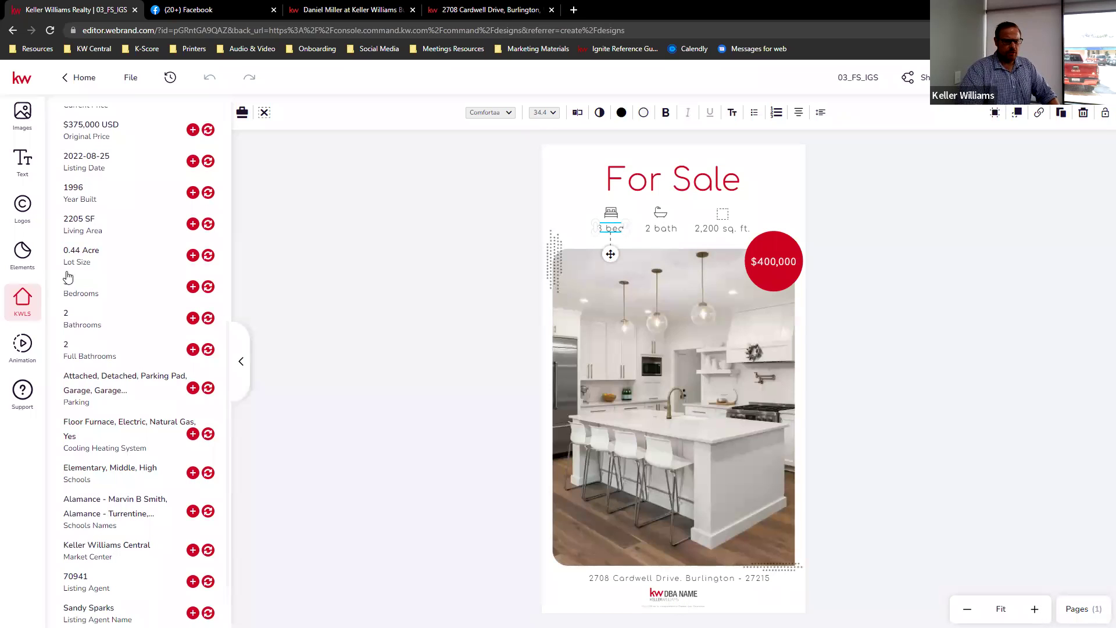
- Set the flyer's bedroom text to '3 Beds' and square footage to 2205 SF
{"action": "left_click", "coordinate": [207, 287]}
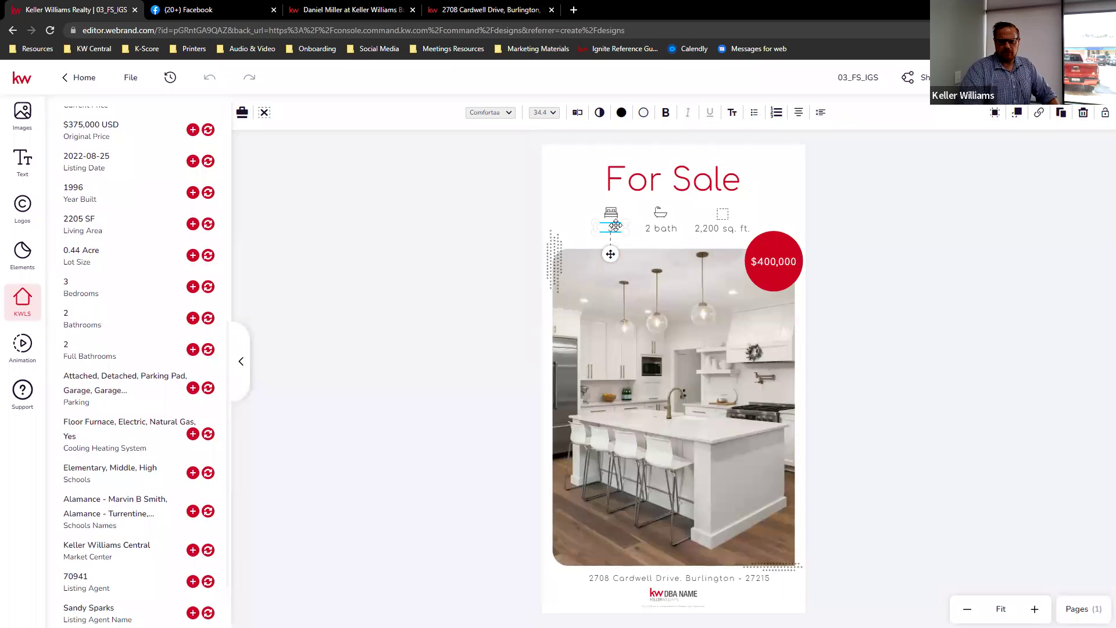
{"action": "double_click", "coordinate": [618, 229]}
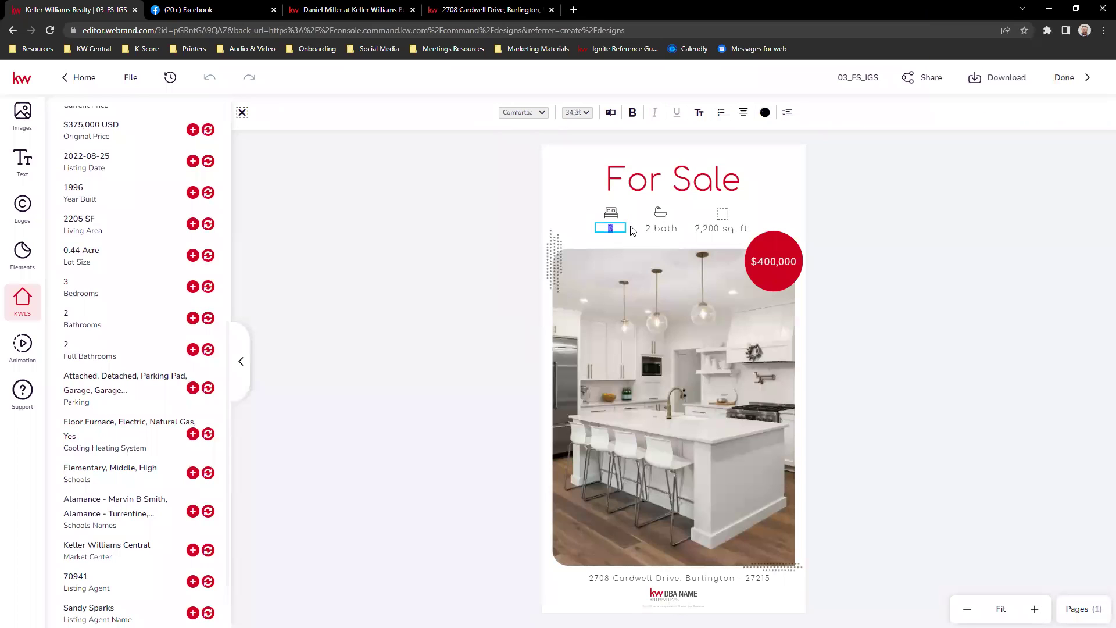
{"action": "type", "text": "Beds"}
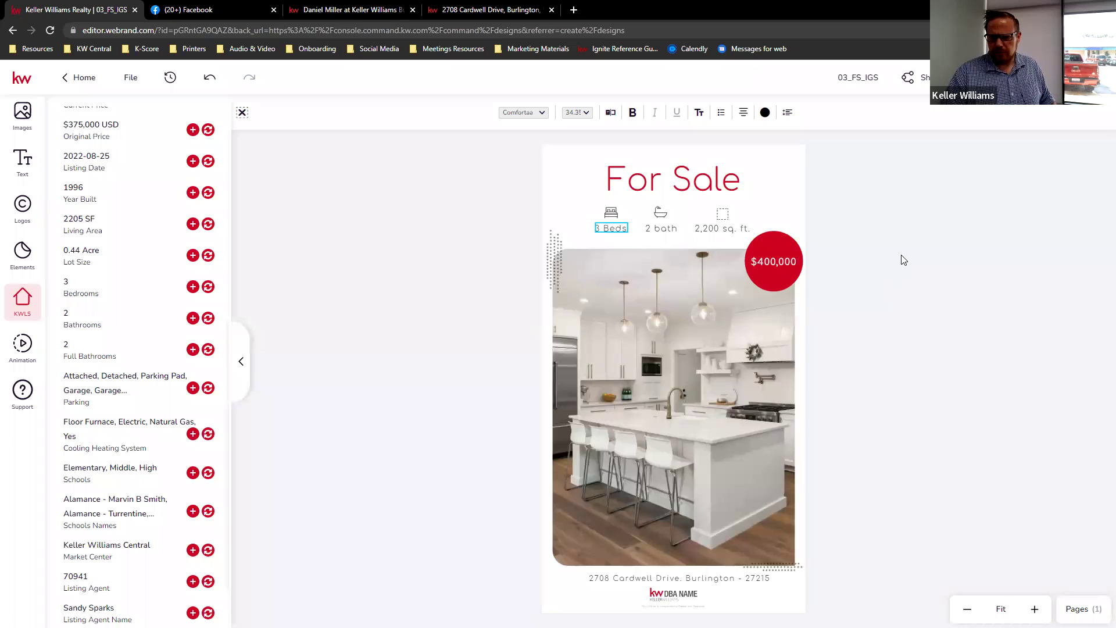
{"action": "key", "text": "Escape"}
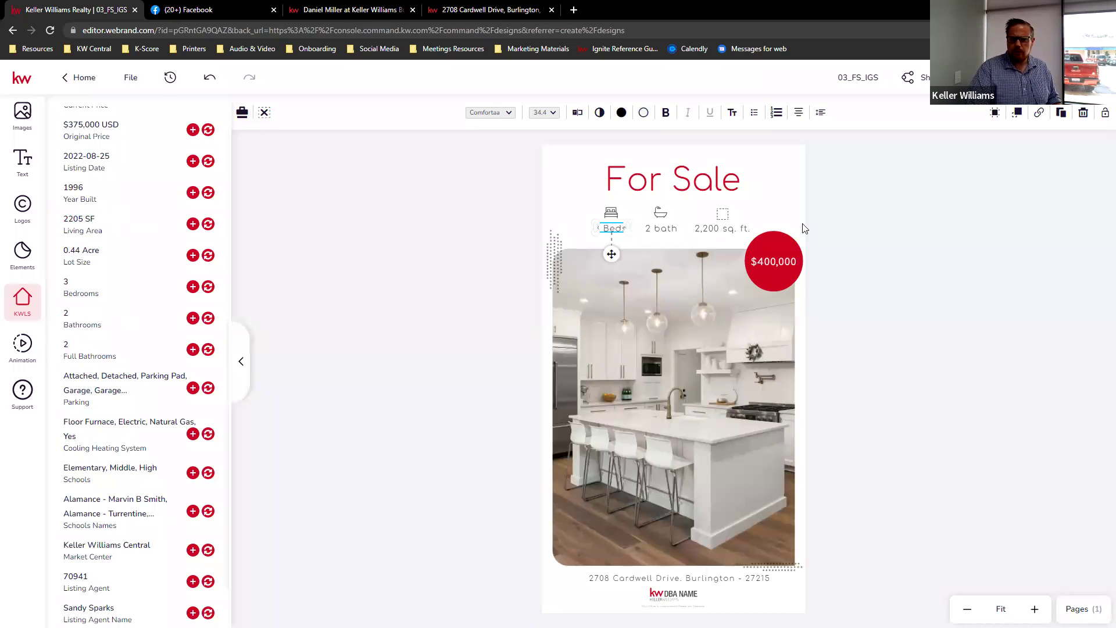
{"action": "left_click", "coordinate": [729, 231]}
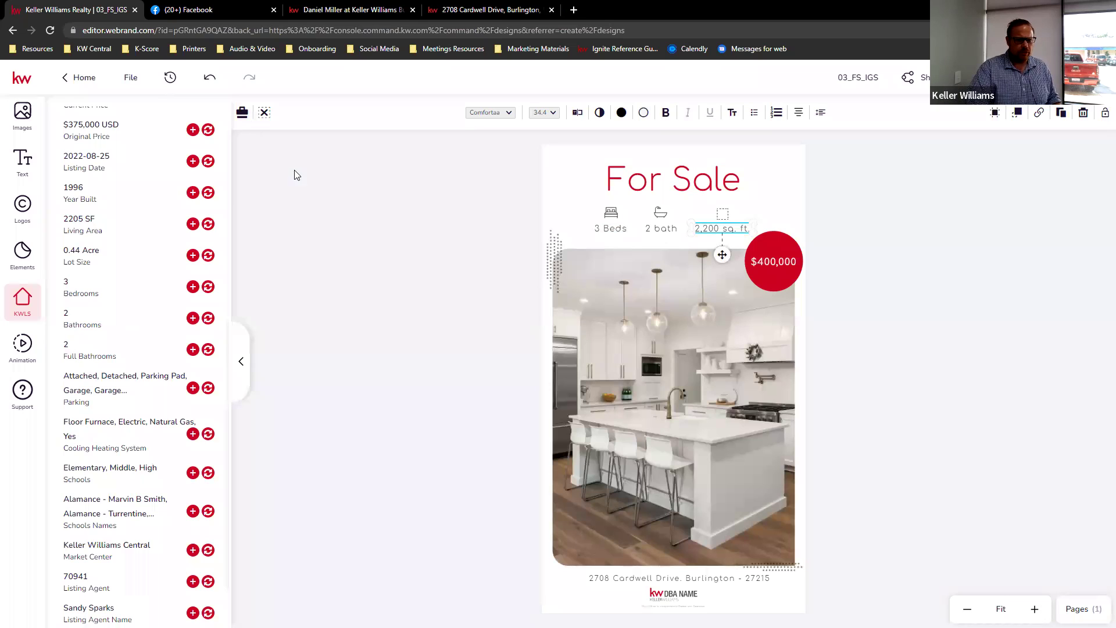
{"action": "left_click", "coordinate": [208, 225]}
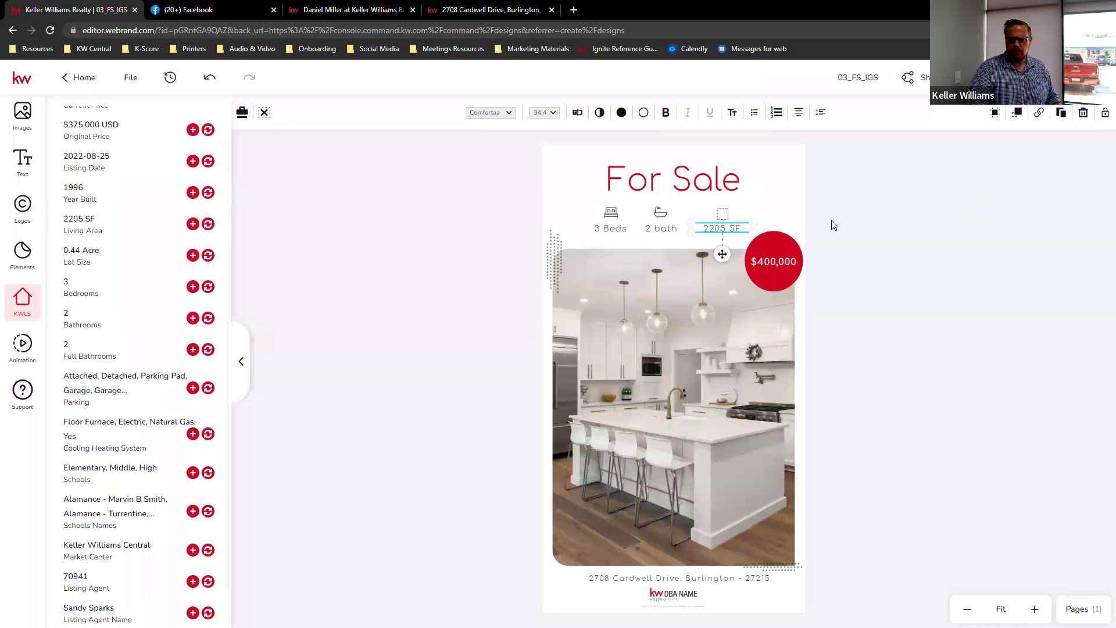
- Set the red price badge to $375,000 without the USD suffix
{"action": "left_click", "coordinate": [779, 261]}
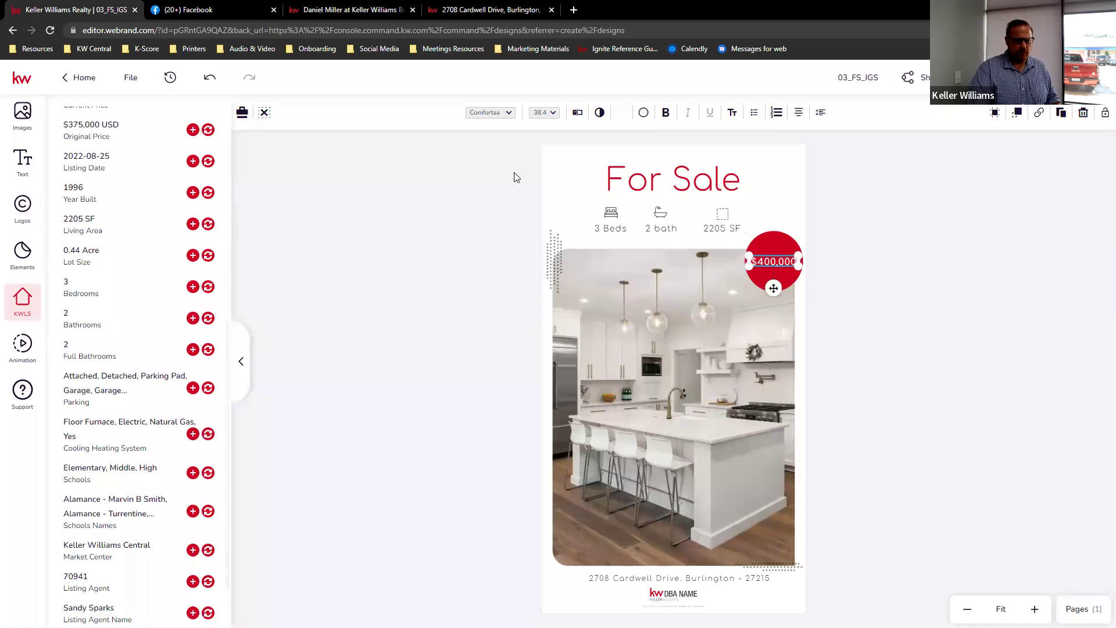
{"action": "left_click", "coordinate": [209, 130]}
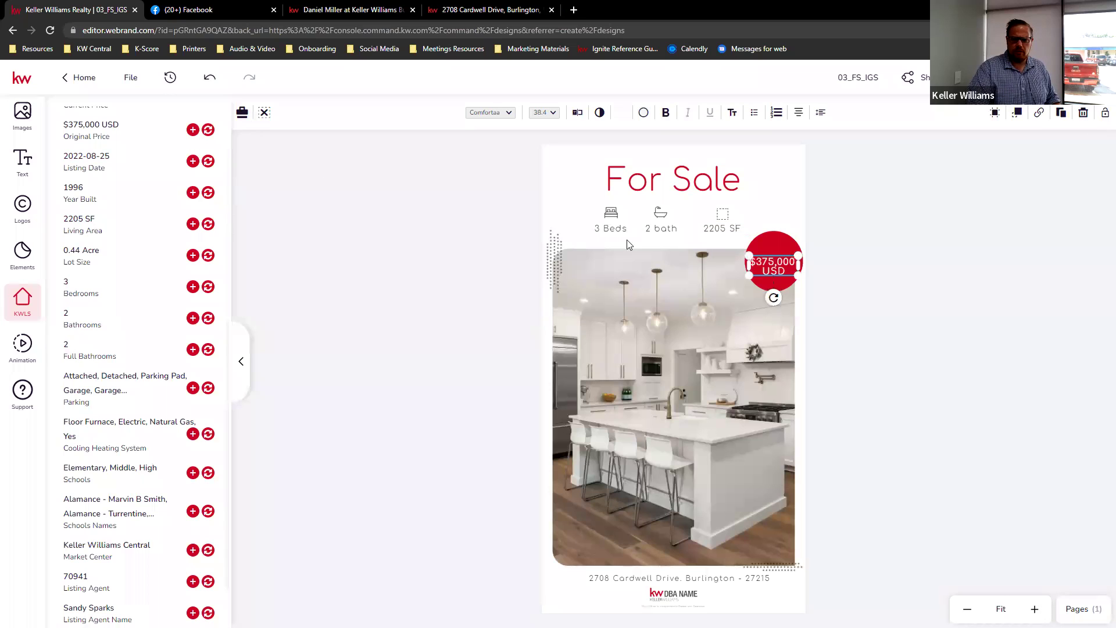
{"action": "double_click", "coordinate": [787, 270]}
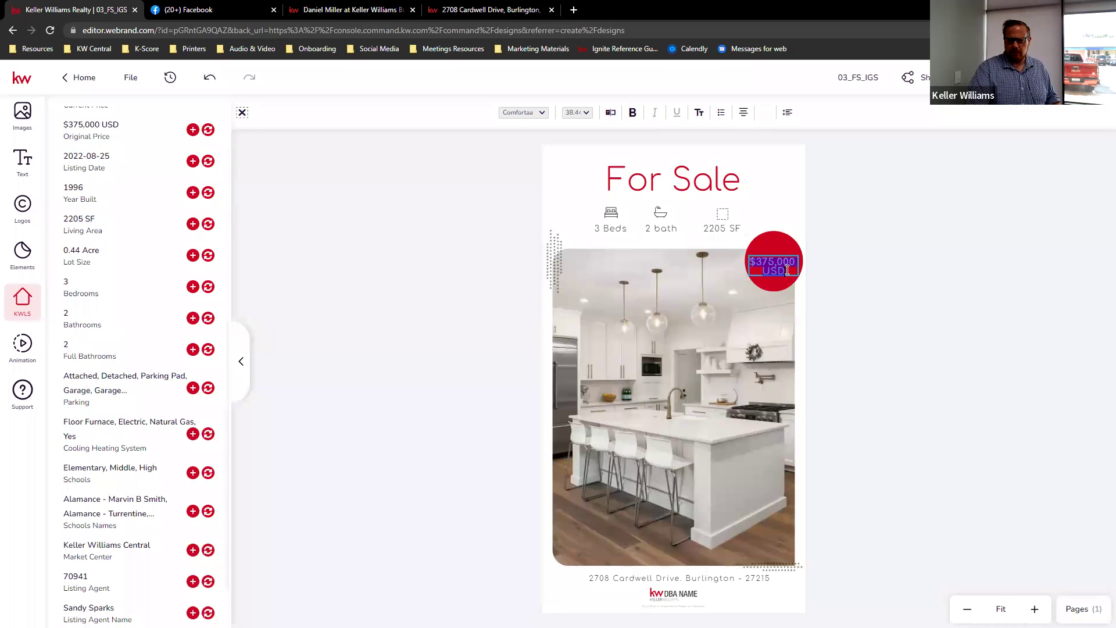
{"action": "key", "text": "BackSpace"}
{"action": "key", "text": "BackSpace"}
{"action": "key", "text": "BackSpace"}
{"action": "key", "text": "BackSpace"}
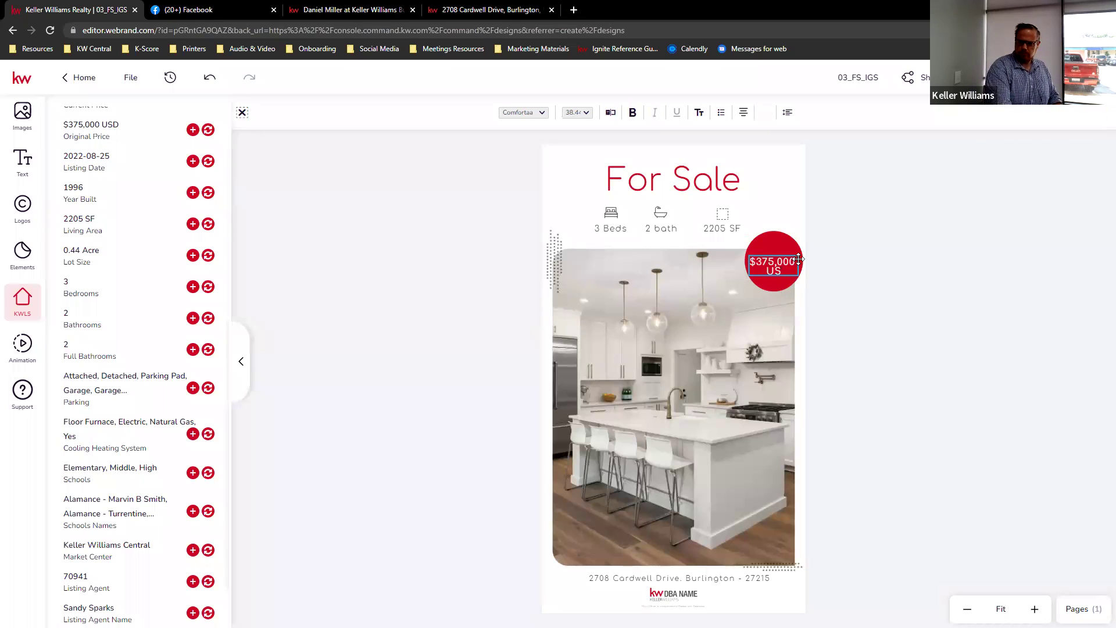
{"action": "key", "text": "ctrl+a"}
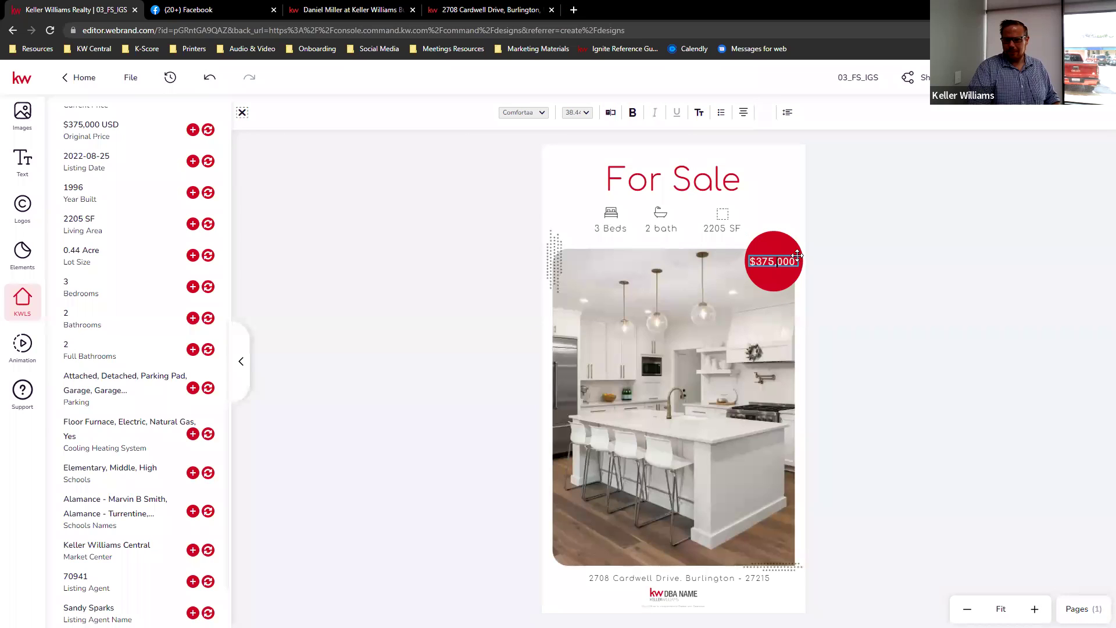
{"action": "left_click", "coordinate": [861, 273]}
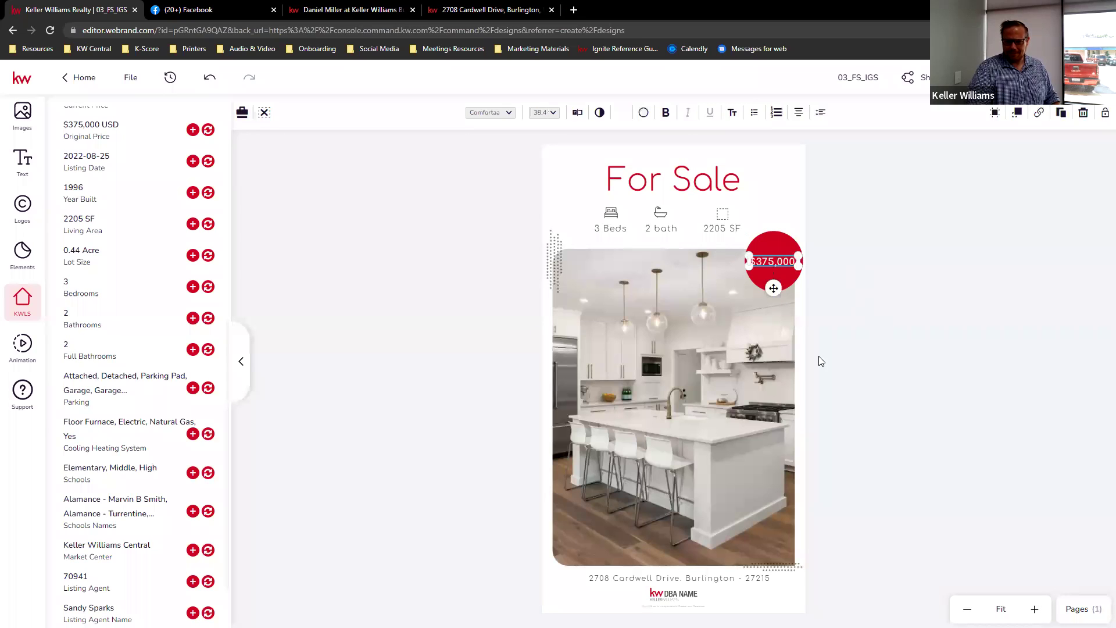
{"action": "left_click", "coordinate": [828, 365]}
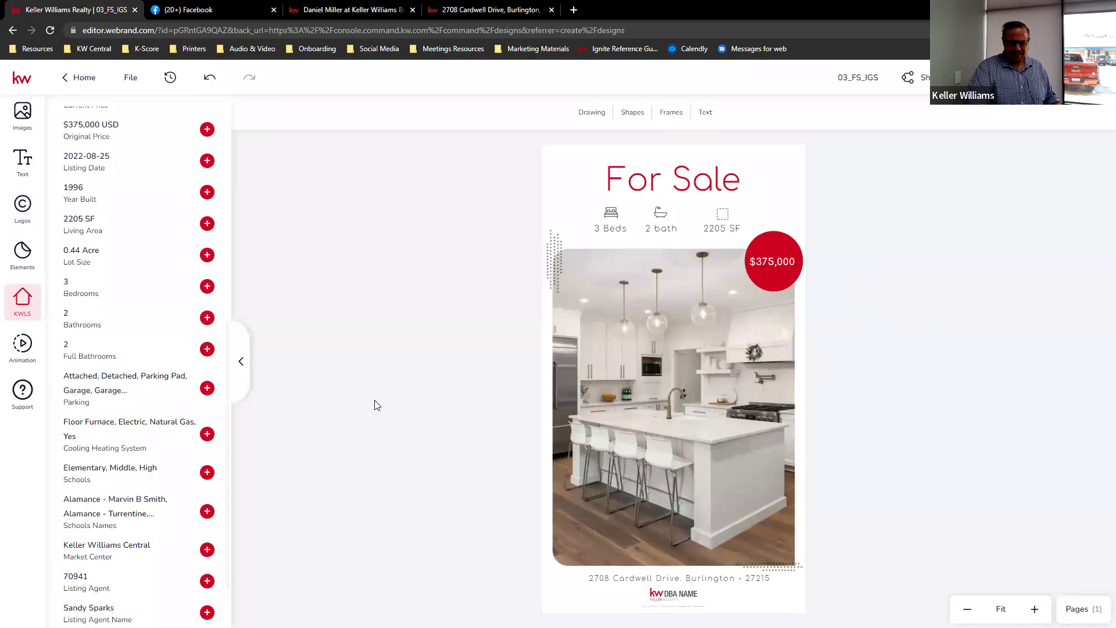
- Delete the DBA NAME logo from the flyer's bottom and bring up the saved image assets
{"action": "left_click", "coordinate": [670, 599]}
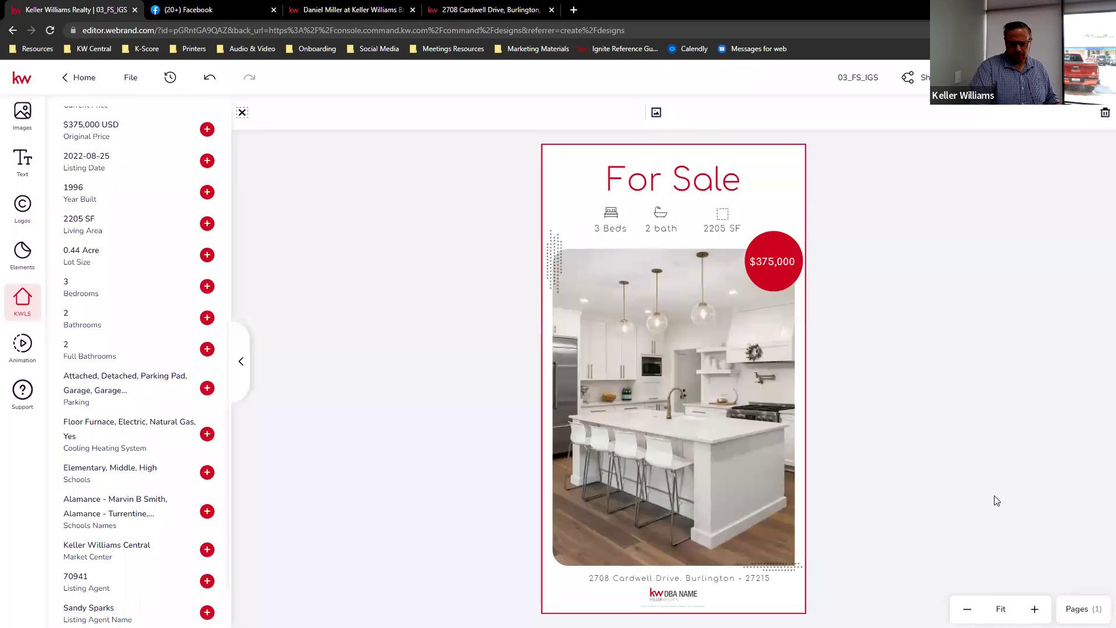
{"action": "left_click", "coordinate": [676, 594]}
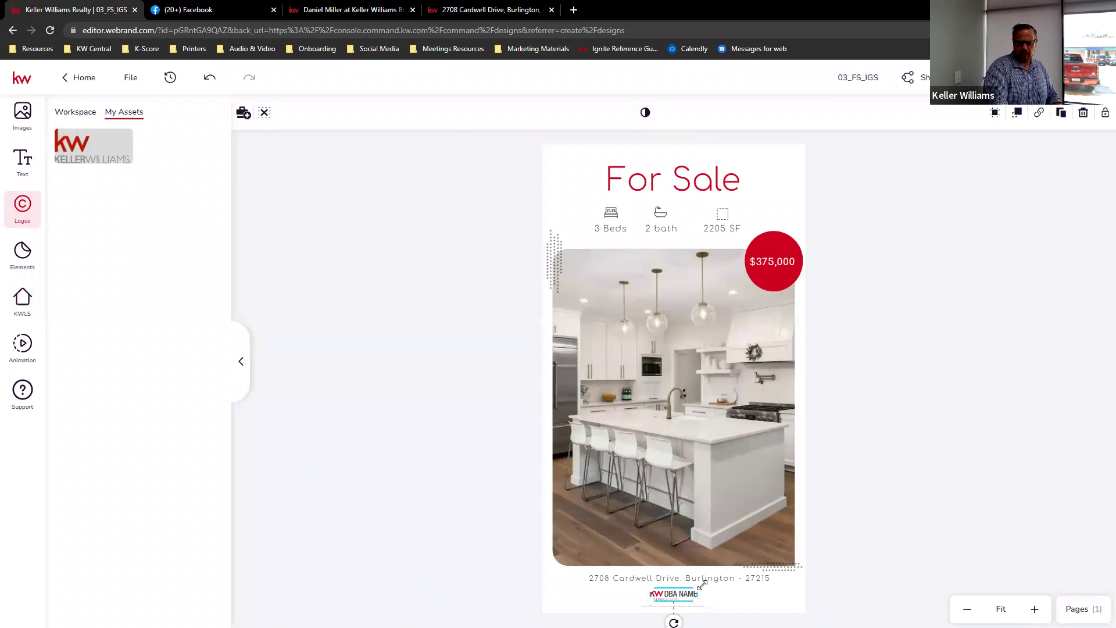
{"action": "key", "text": "Delete"}
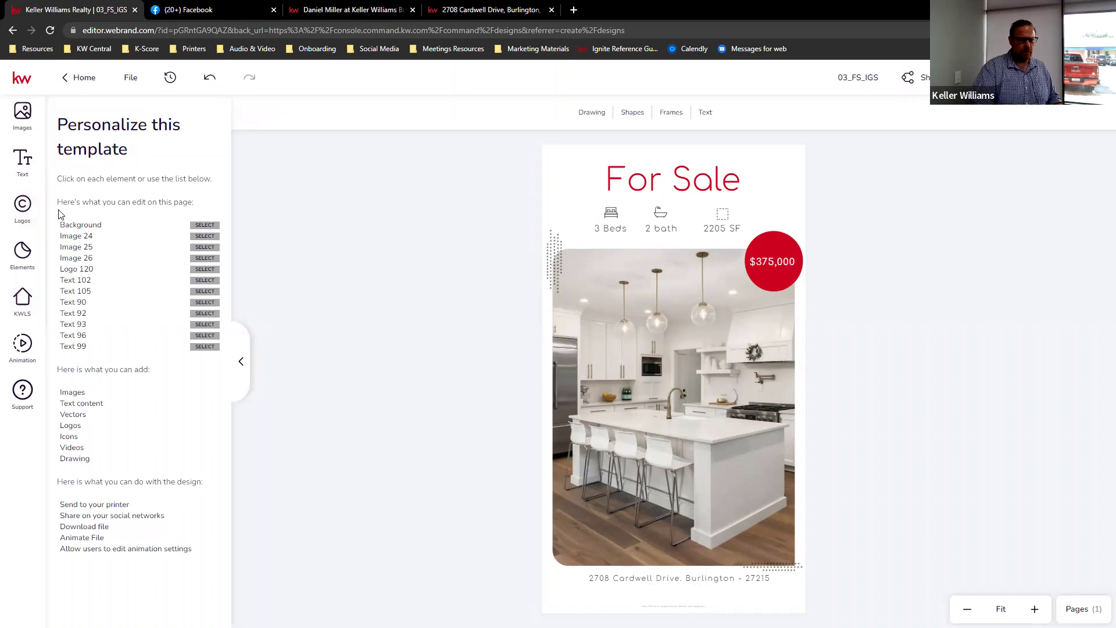
{"action": "left_click", "coordinate": [23, 125]}
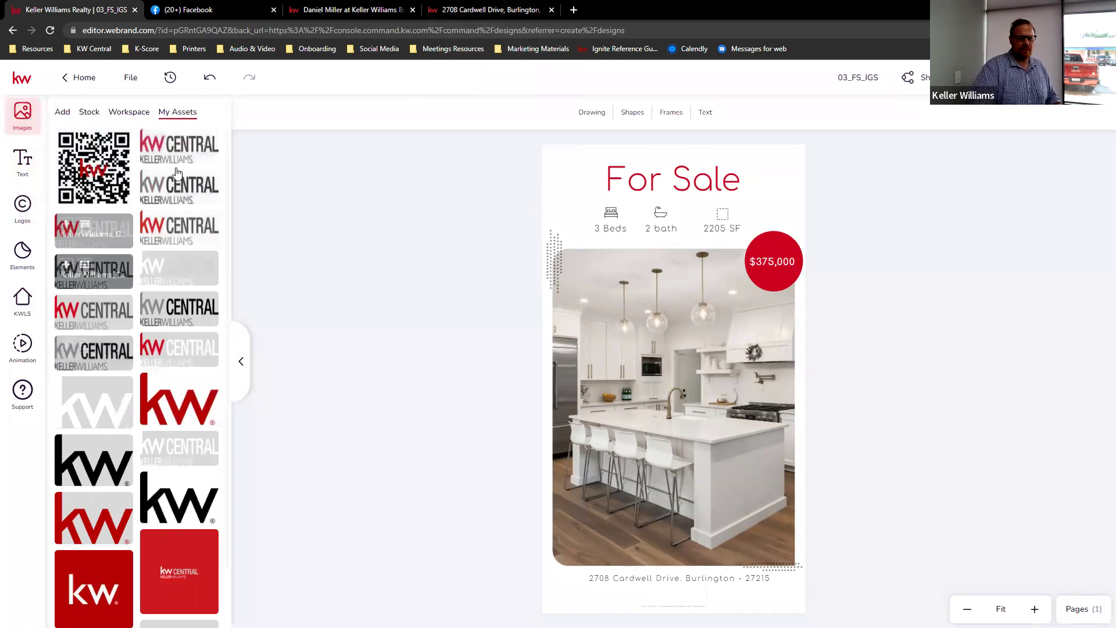
{"action": "left_click", "coordinate": [573, 10]}
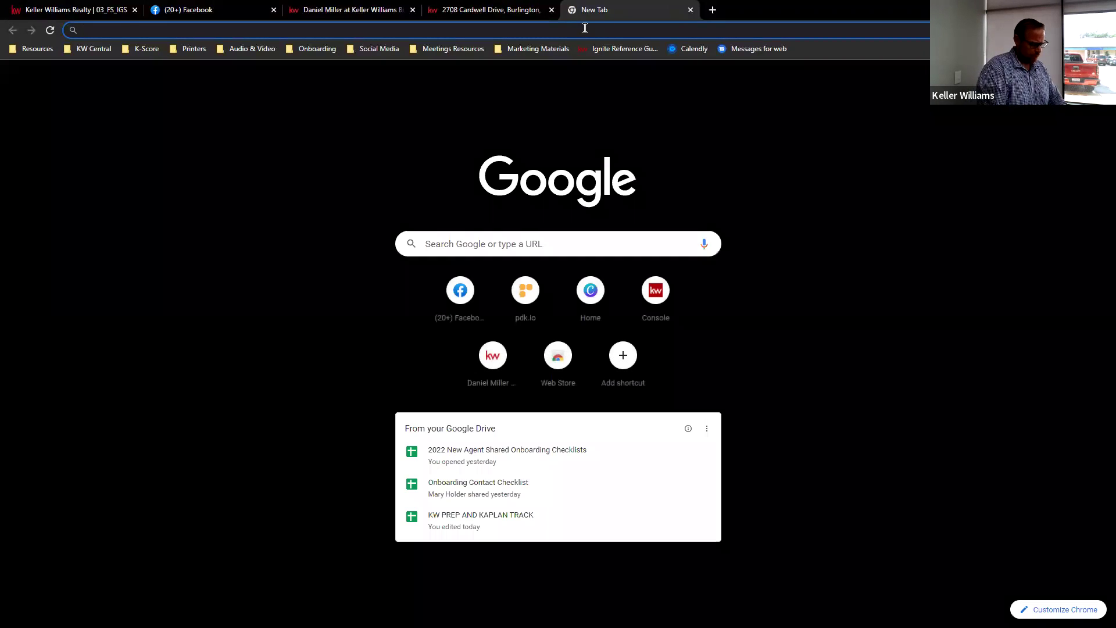
- Go to kwcentral.com and browse the Agent Resources Office Logos page
{"action": "type", "text": "kellerwillisa"}
{"action": "key", "text": "BackSpace"}
{"action": "key", "text": "BackSpace"}
{"action": "key", "text": "BackSpace"}
{"action": "key", "text": "BackSpace"}
{"action": "key", "text": "BackSpace"}
{"action": "key", "text": "BackSpace"}
{"action": "key", "text": "BackSpace"}
{"action": "key", "text": "BackSpace"}
{"action": "key", "text": "BackSpace"}
{"action": "key", "text": "BackSpace"}
{"action": "key", "text": "BackSpace"}
{"action": "key", "text": "BackSpace"}
{"action": "key", "text": "BackSpace"}
{"action": "type", "text": "k"}
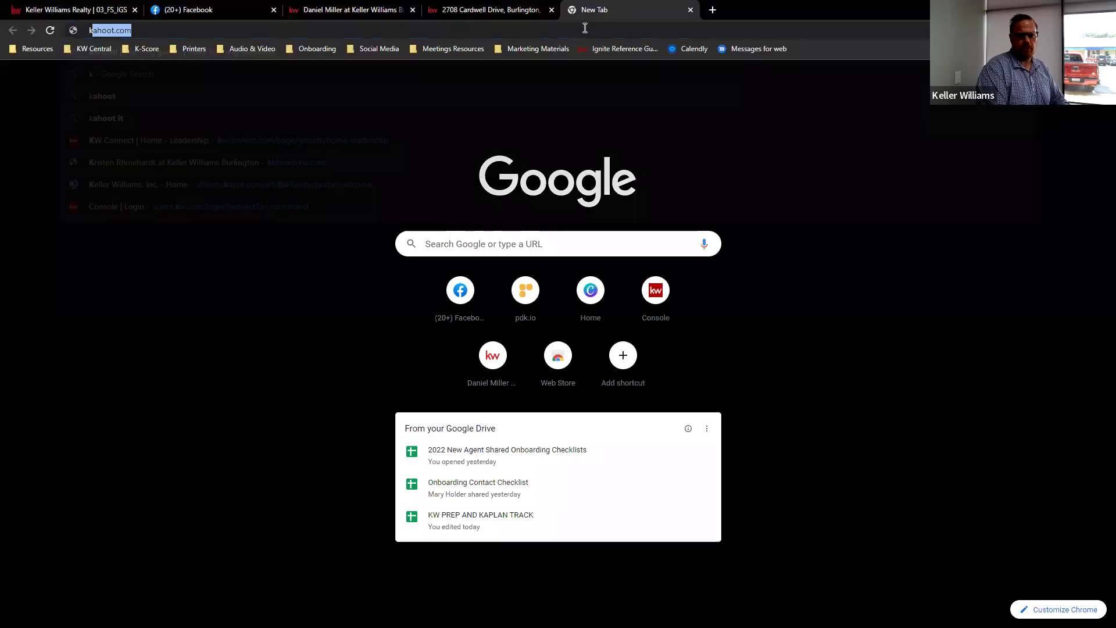
{"action": "type", "text": "wcent"}
{"action": "key", "text": "Return"}
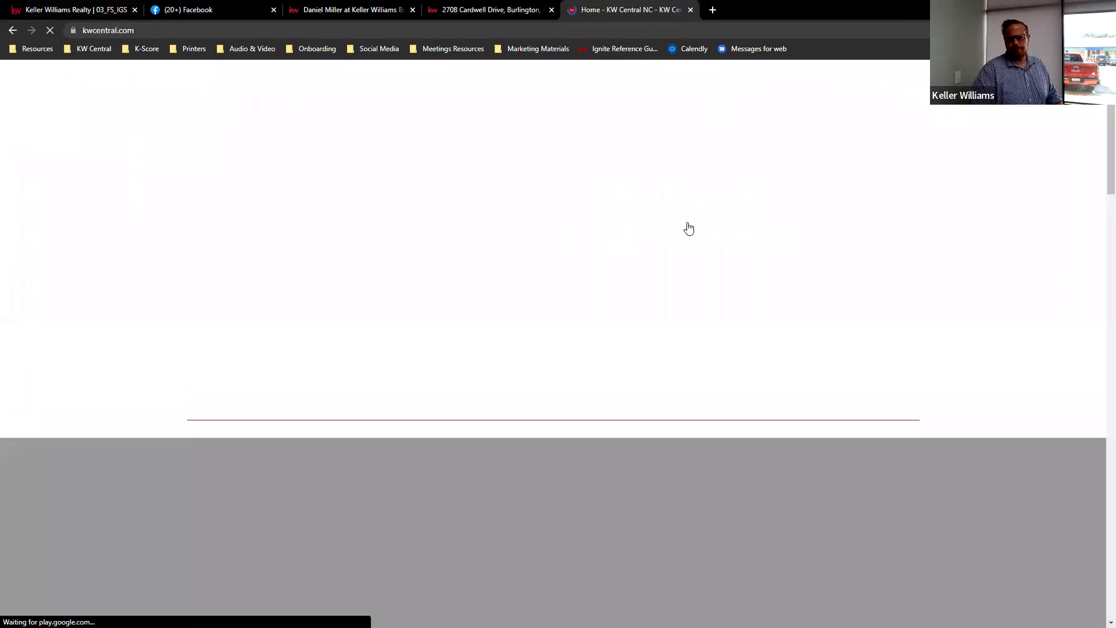
{"action": "mouse_move", "coordinate": [772, 153]}
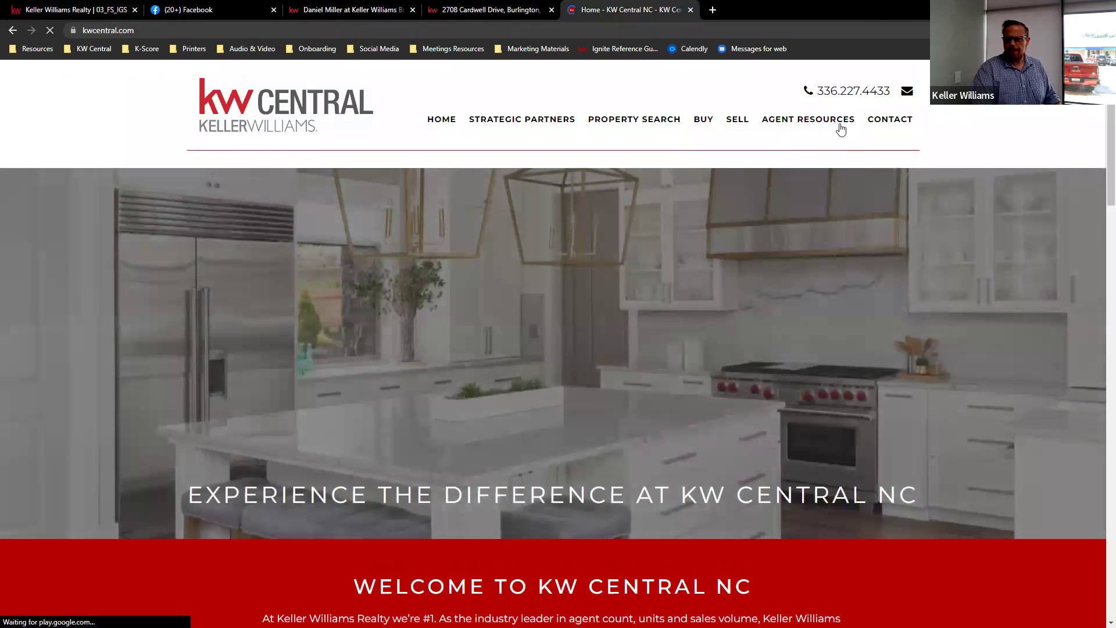
{"action": "mouse_move", "coordinate": [845, 120]}
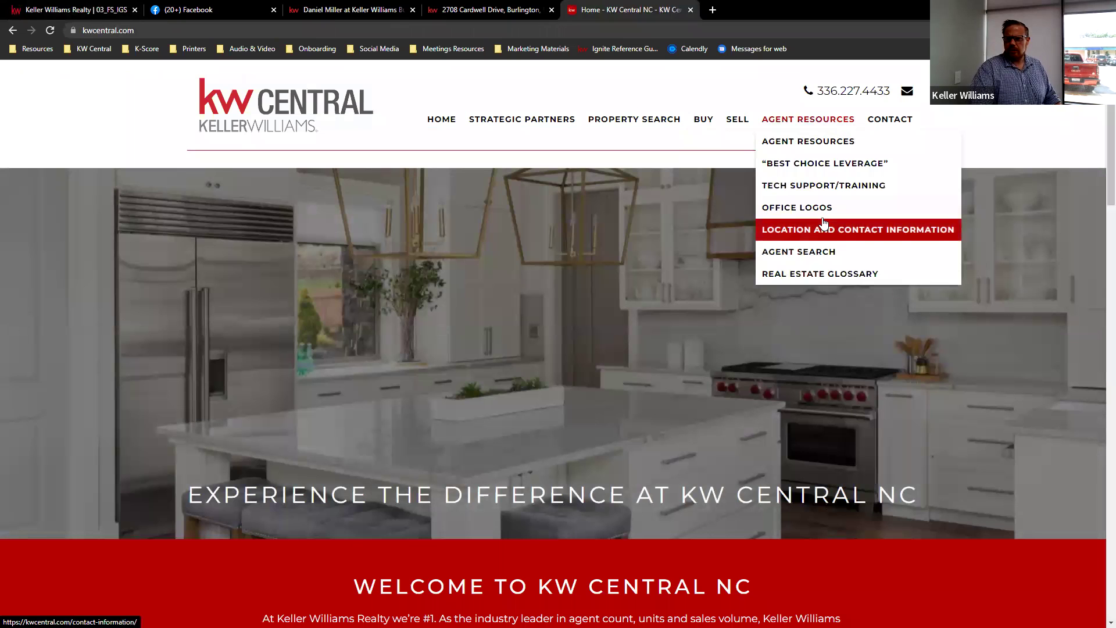
{"action": "left_click", "coordinate": [802, 208]}
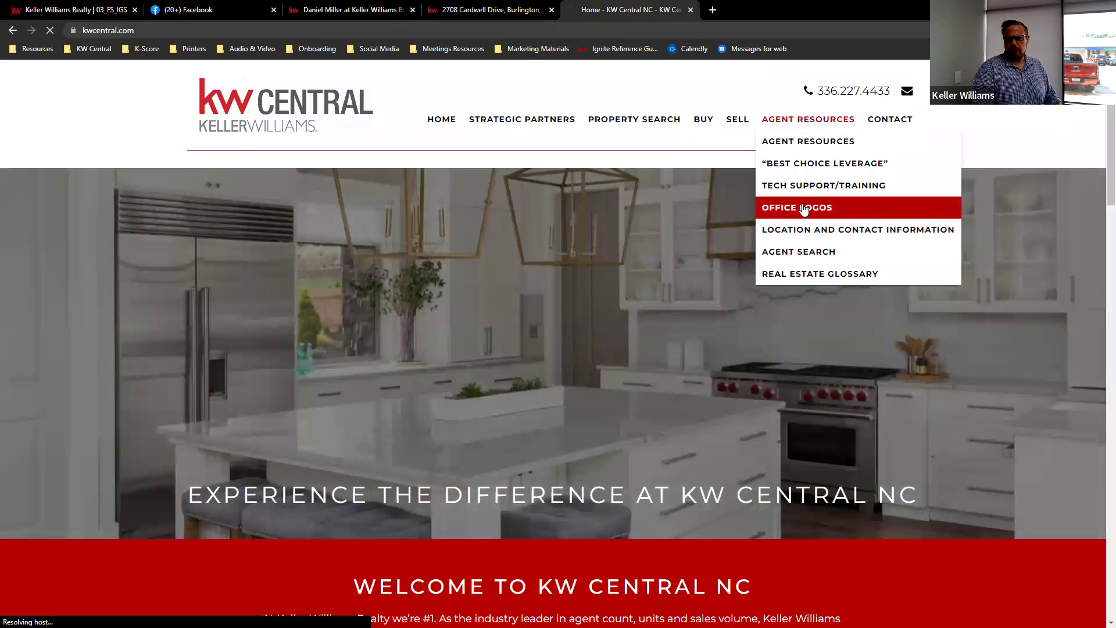
{"action": "scroll", "coordinate": [659, 387], "scroll_direction": "down", "scroll_amount": 5}
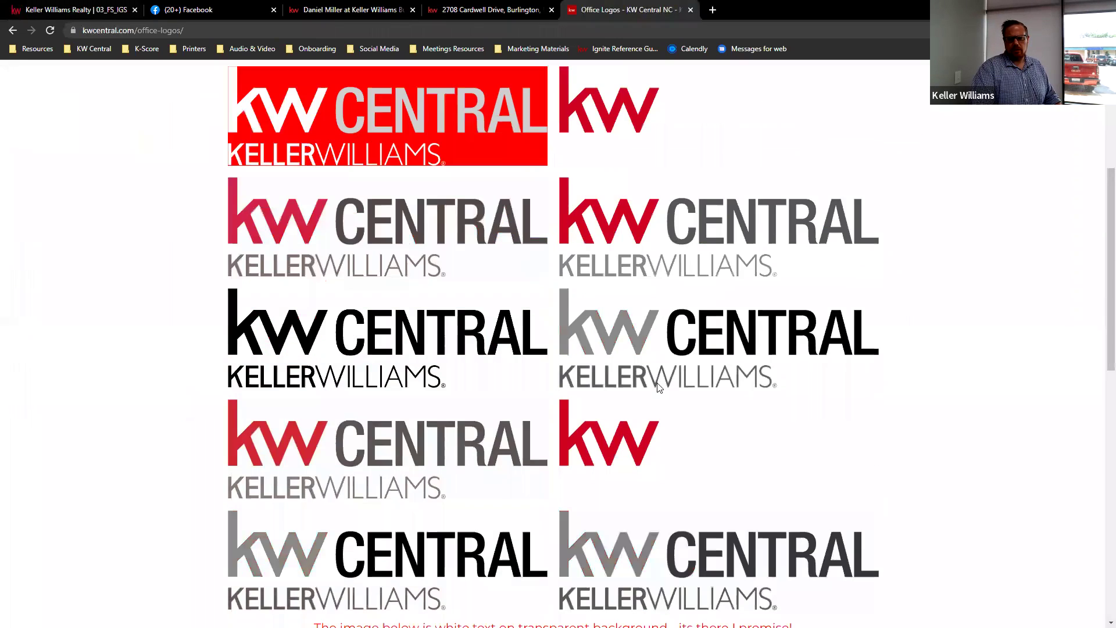
{"action": "scroll", "coordinate": [651, 357], "scroll_direction": "down", "scroll_amount": 3}
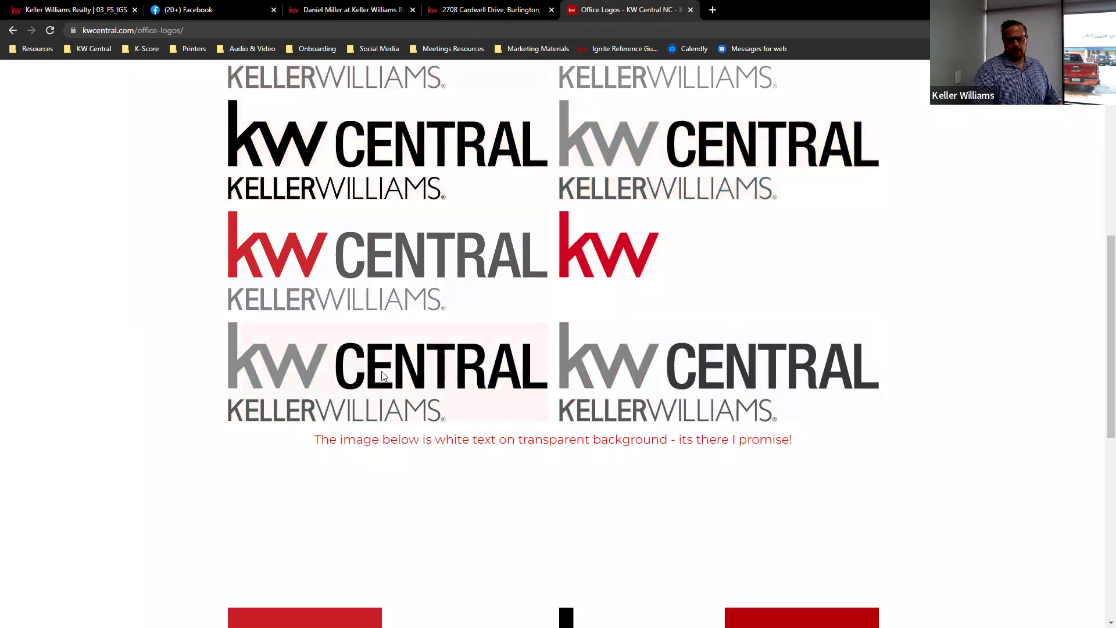
{"action": "scroll", "coordinate": [388, 334], "scroll_direction": "up", "scroll_amount": 5}
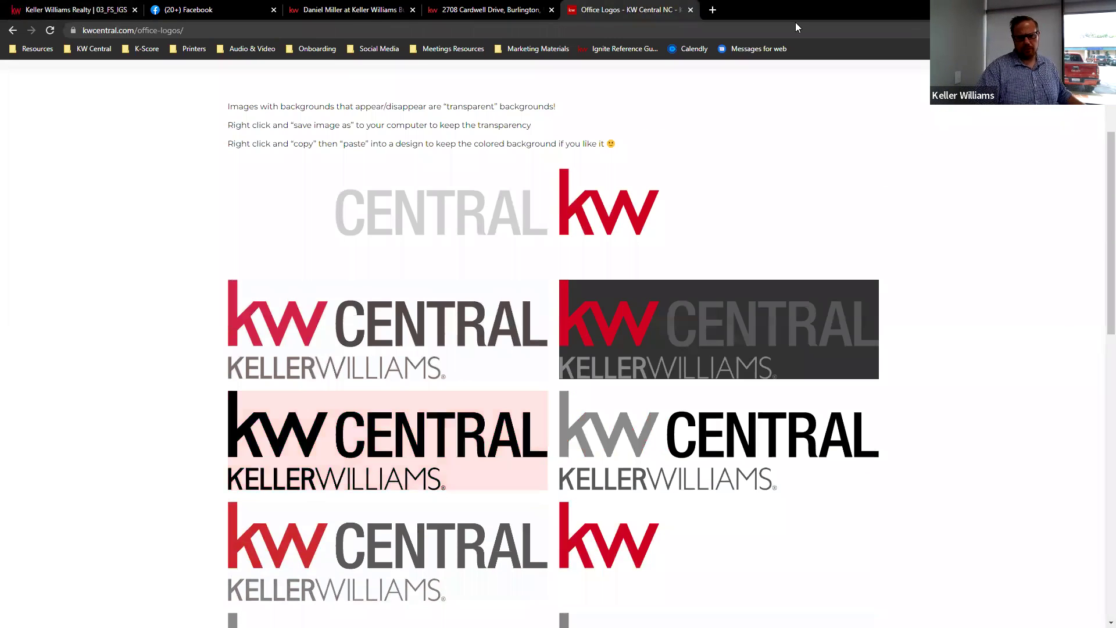
{"action": "left_click", "coordinate": [492, 10]}
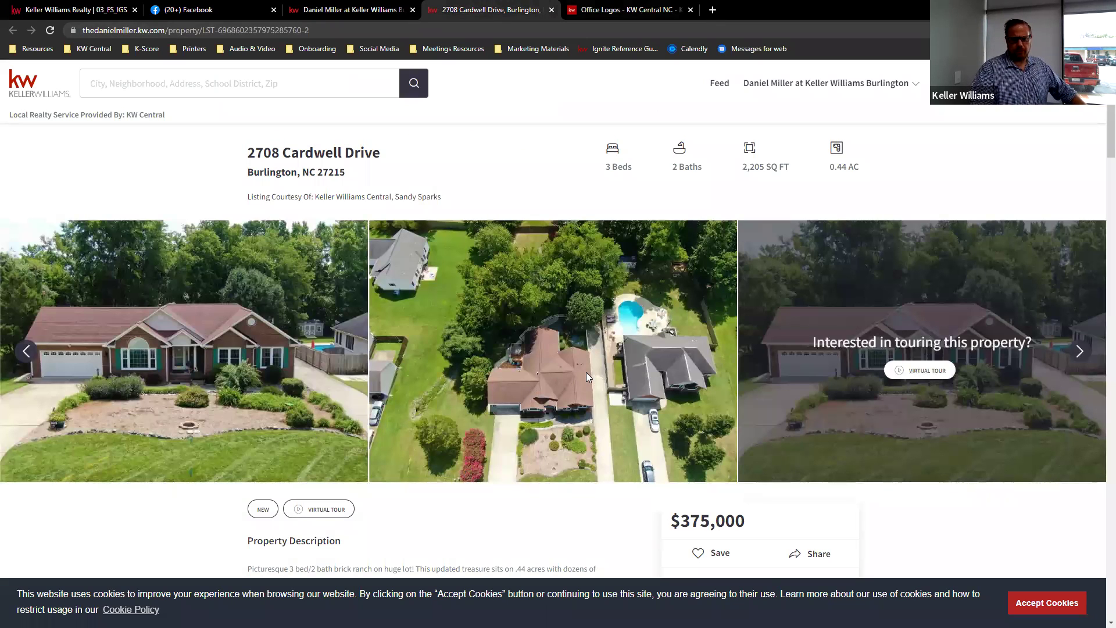
{"action": "left_click", "coordinate": [625, 10]}
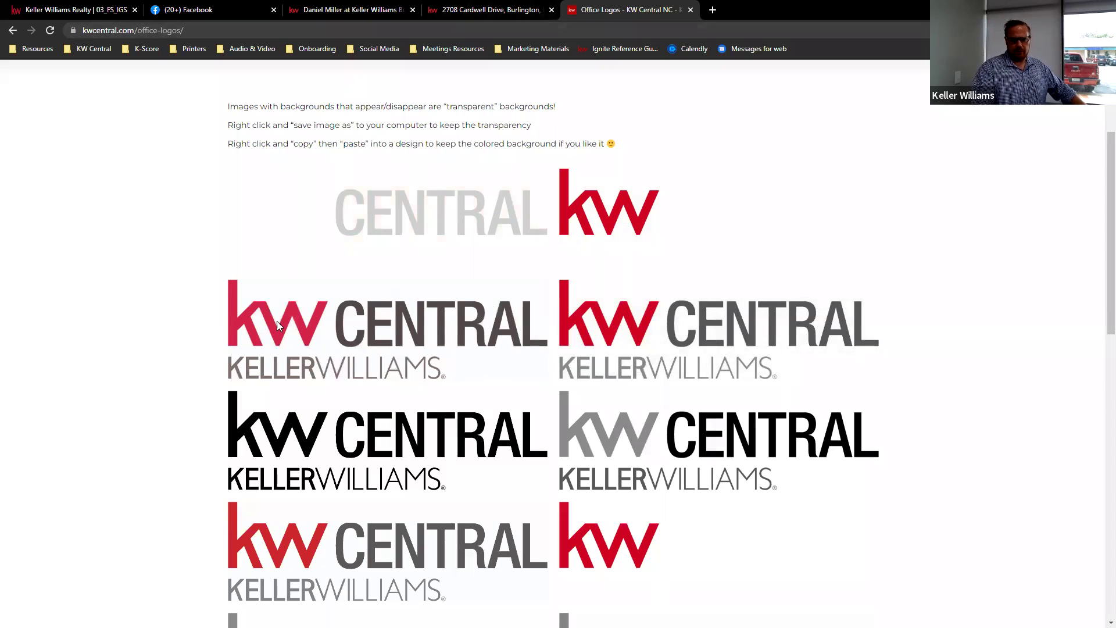
{"action": "scroll", "coordinate": [314, 337], "scroll_direction": "down", "scroll_amount": 10}
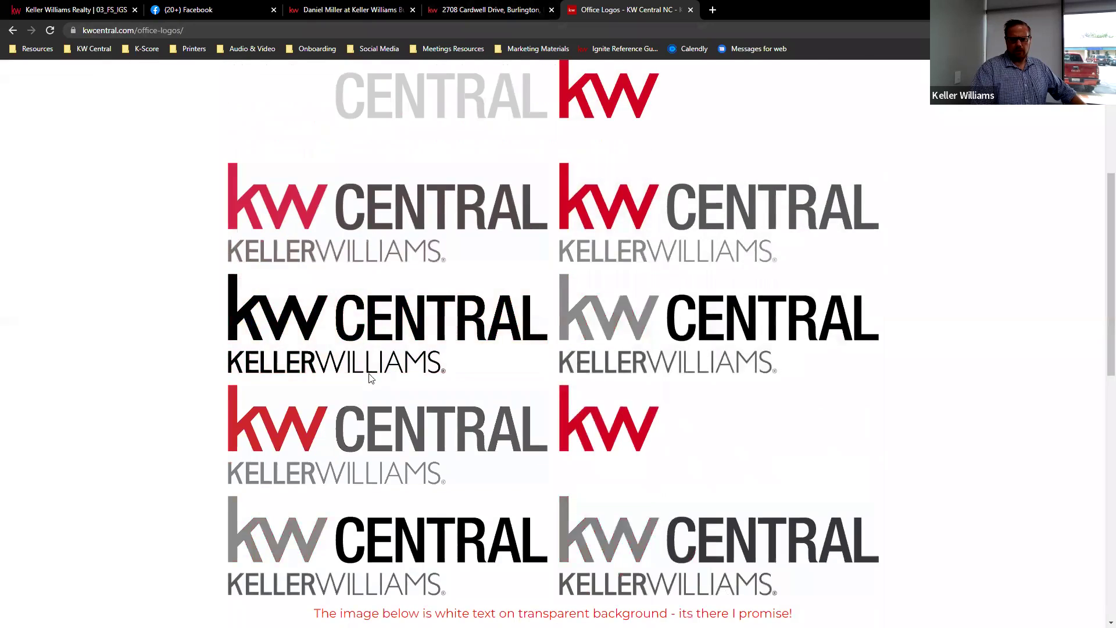
{"action": "scroll", "coordinate": [377, 359], "scroll_direction": "down", "scroll_amount": 3}
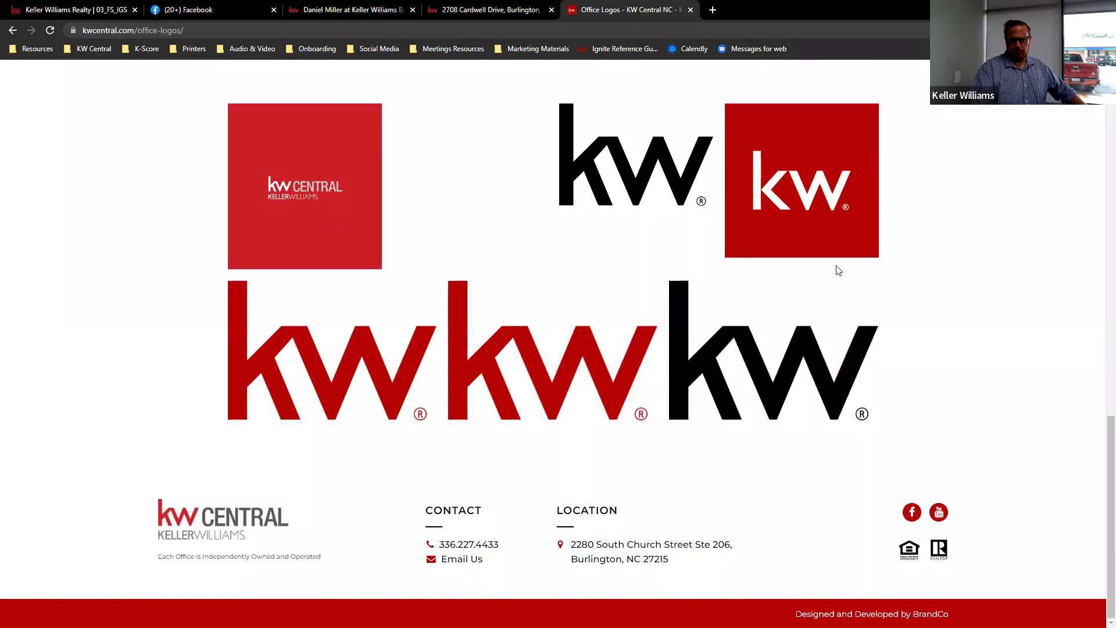
{"action": "scroll", "coordinate": [508, 242], "scroll_direction": "up", "scroll_amount": 15}
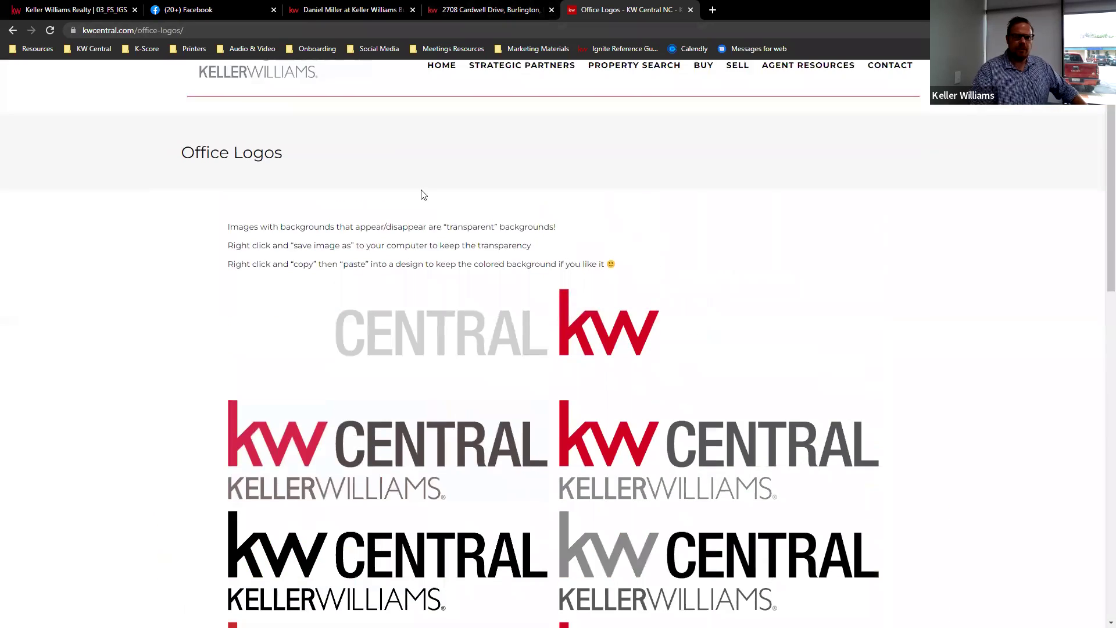
{"action": "left_click", "coordinate": [524, 9]}
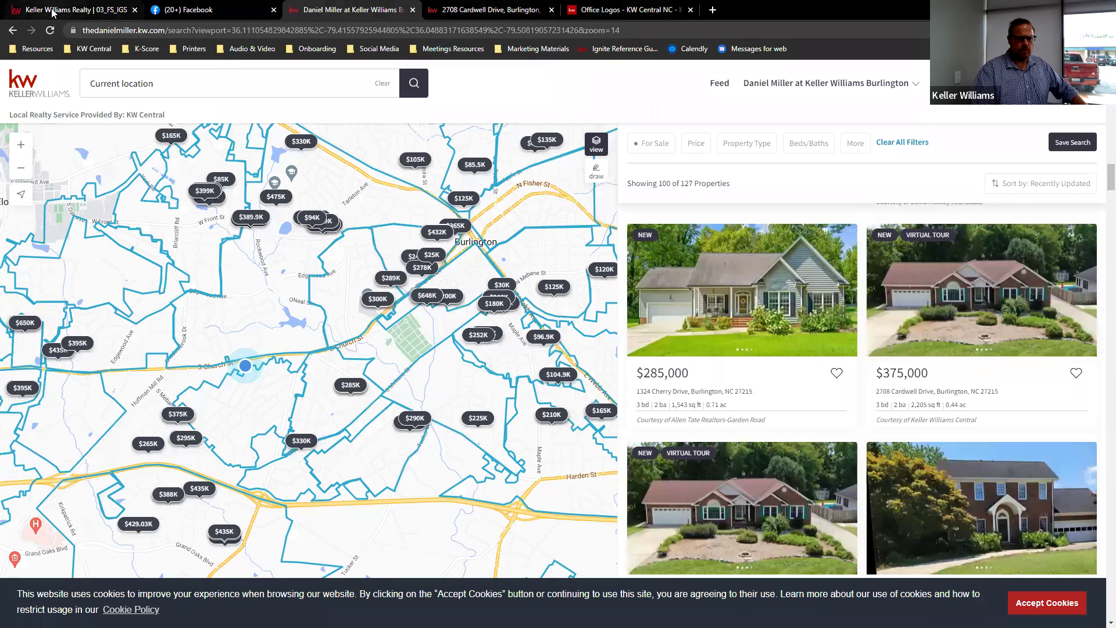
- Place the KW Central logo at the flyer's bottom, shrunk to sit below the address
{"action": "left_click", "coordinate": [52, 10]}
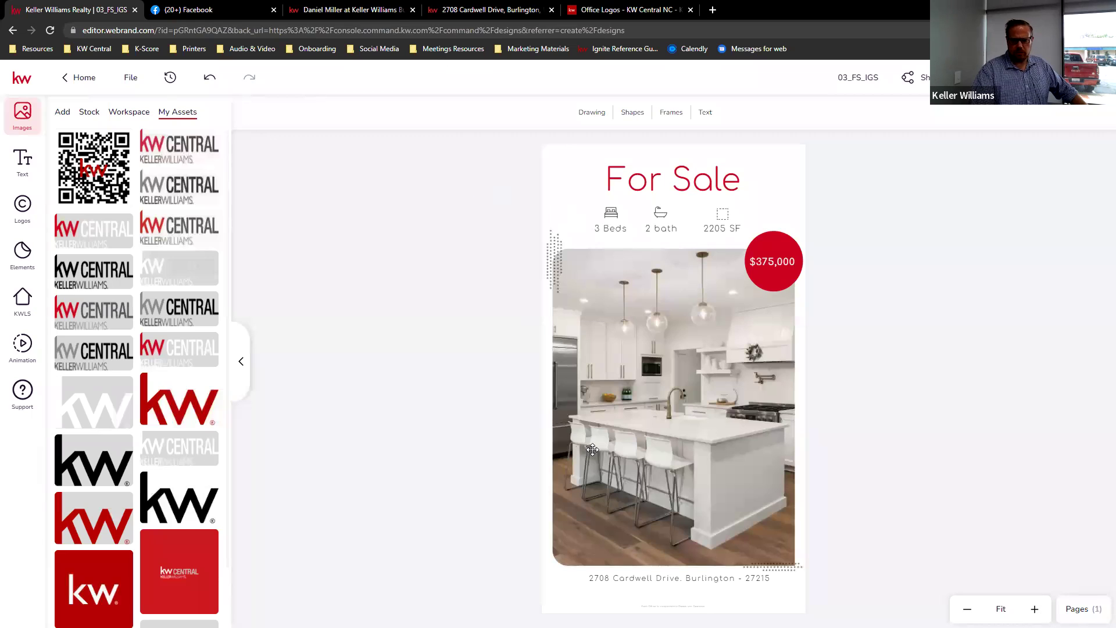
{"action": "mouse_move", "coordinate": [179, 153]}
{"action": "left_click_drag", "start_coordinate": [185, 155], "coordinate": [683, 592]}
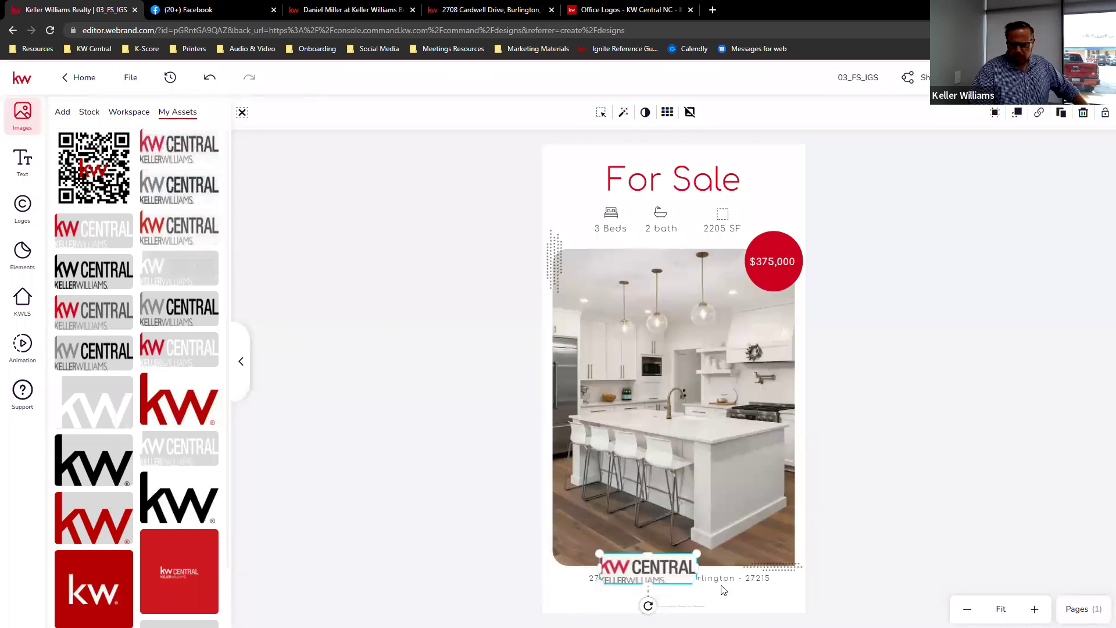
{"action": "left_click_drag", "start_coordinate": [698, 553], "coordinate": [677, 596]}
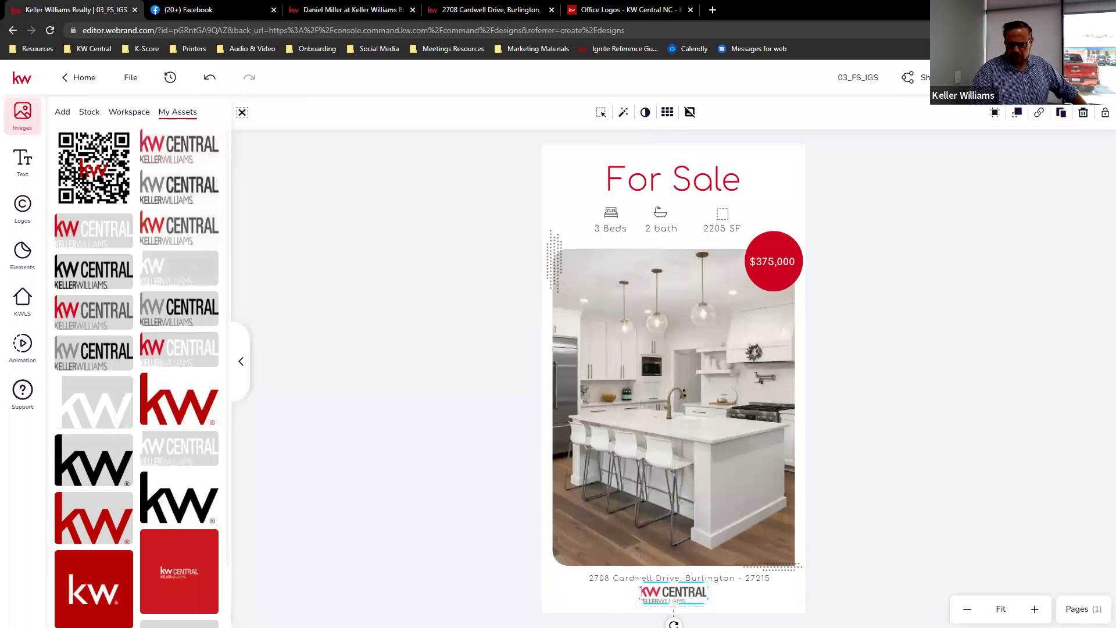
{"action": "left_click", "coordinate": [743, 602]}
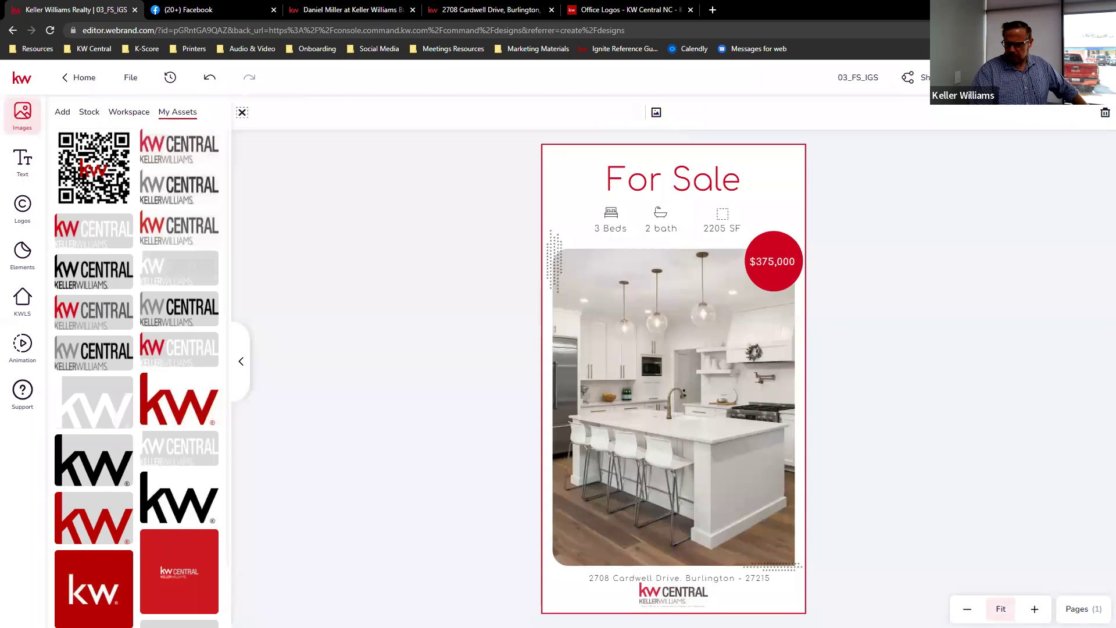
- Zoom into the flyer and nudge the KW Central logo to centre it
{"action": "left_click", "coordinate": [1035, 608]}
{"action": "left_click", "coordinate": [1035, 608]}
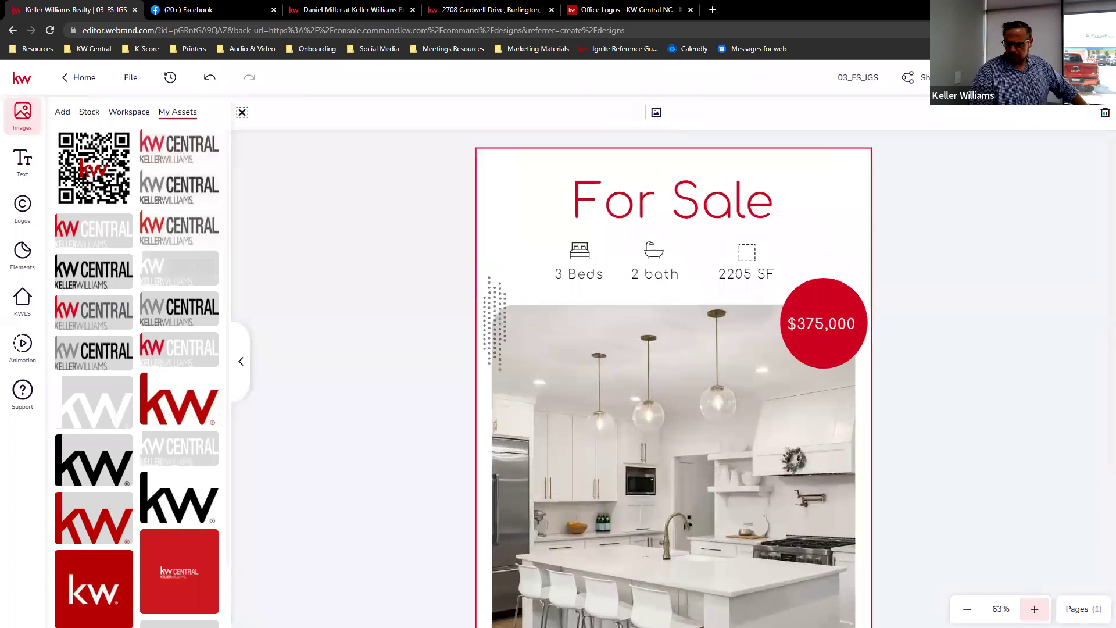
{"action": "scroll", "coordinate": [1020, 537], "scroll_direction": "down", "scroll_amount": 3}
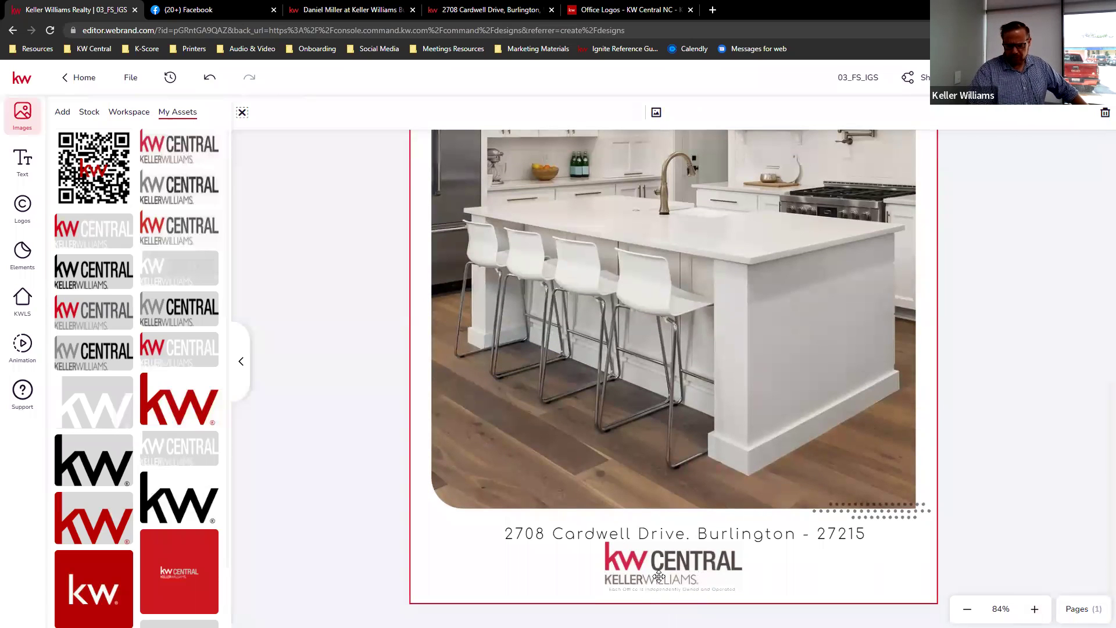
{"action": "left_click_drag", "start_coordinate": [660, 576], "coordinate": [659, 573]}
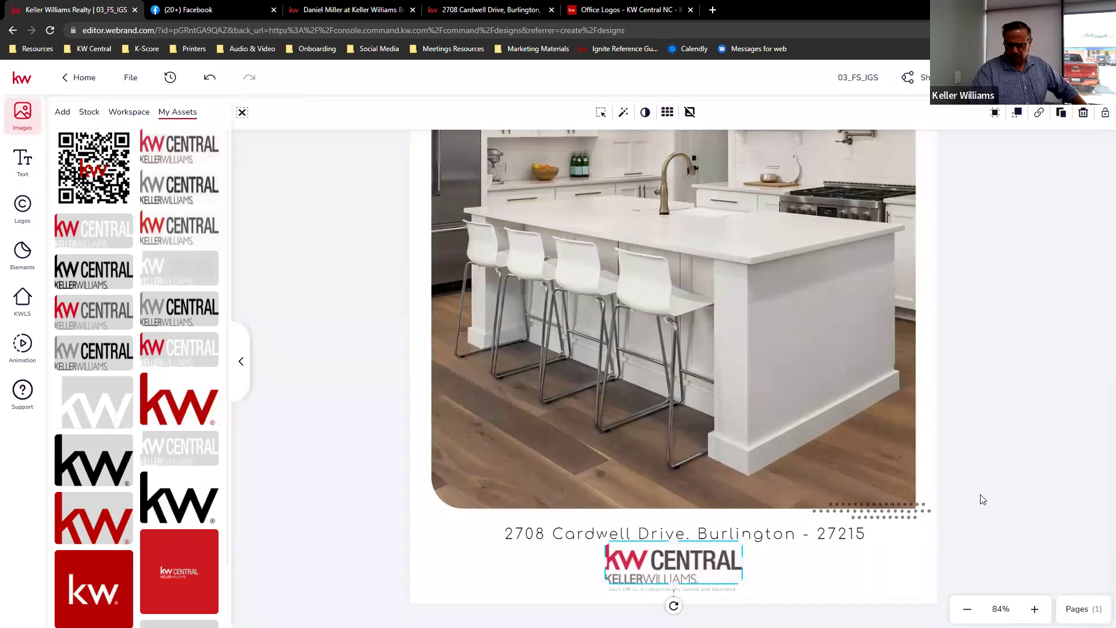
{"action": "left_click", "coordinate": [914, 559]}
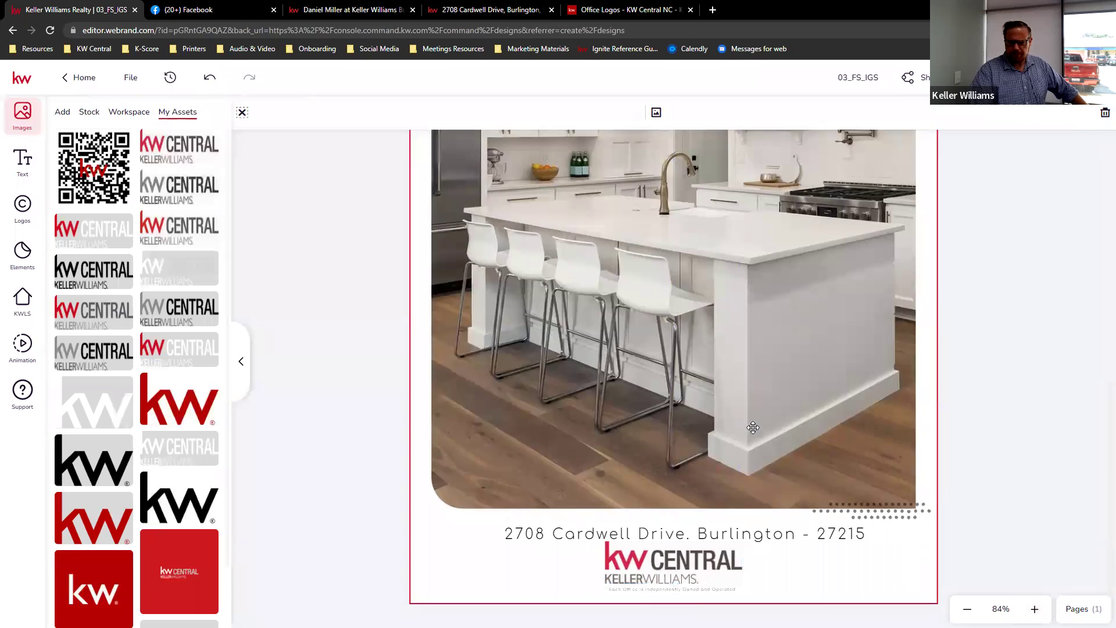
{"action": "scroll", "coordinate": [750, 426], "scroll_direction": "up", "scroll_amount": 8}
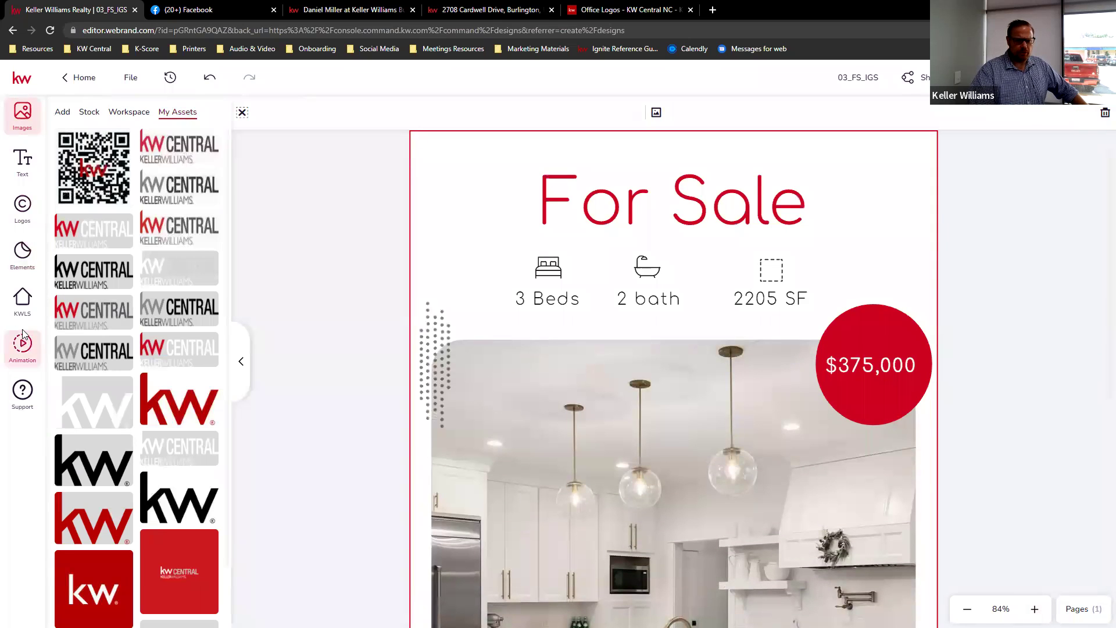
- Zoom out to the whole flyer and browse the Cardwell Drive listing's KWLS Photos tab
{"action": "left_click", "coordinate": [22, 302]}
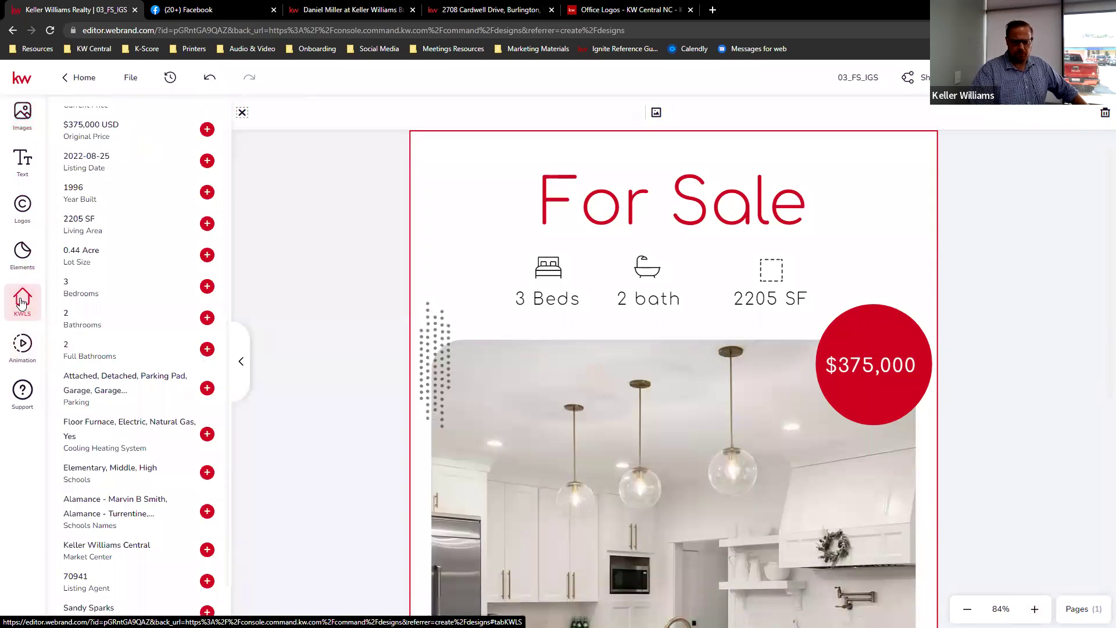
{"action": "left_click", "coordinate": [968, 608]}
{"action": "left_click", "coordinate": [969, 609]}
{"action": "left_click", "coordinate": [968, 609]}
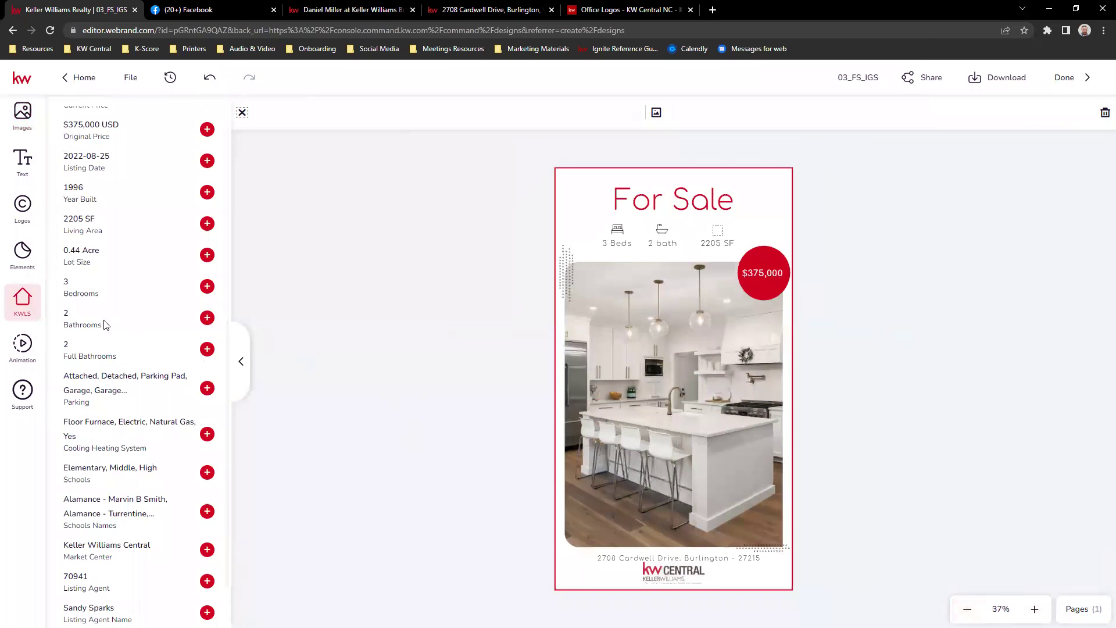
{"action": "scroll", "coordinate": [215, 200], "scroll_direction": "up", "scroll_amount": 8}
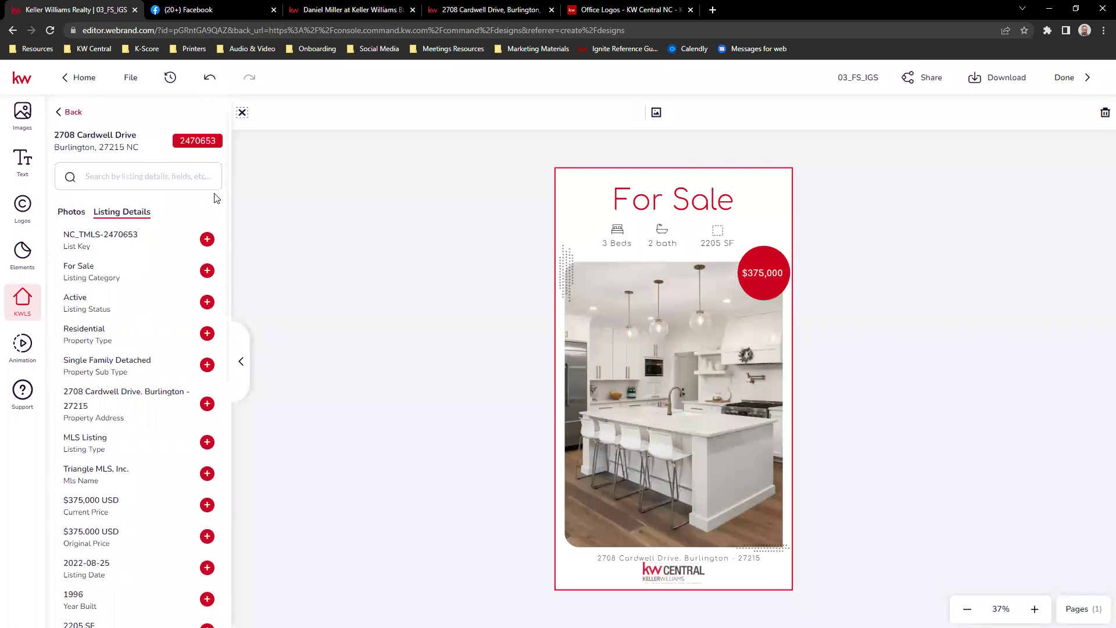
{"action": "left_click", "coordinate": [69, 211]}
{"action": "scroll", "coordinate": [81, 233], "scroll_direction": "down", "scroll_amount": 1}
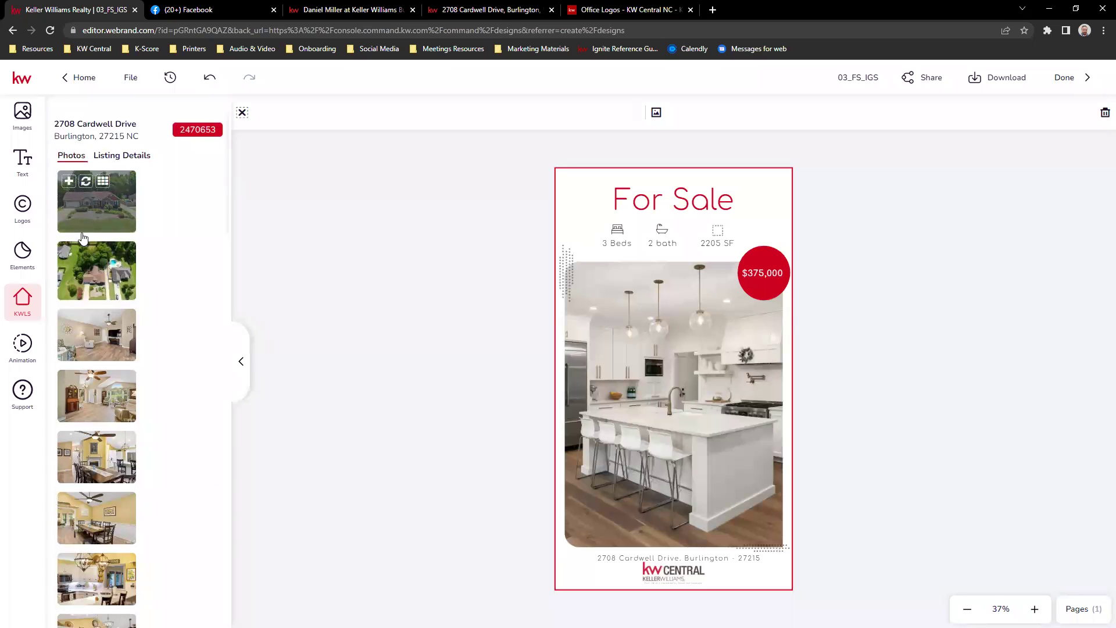
{"action": "scroll", "coordinate": [83, 238], "scroll_direction": "down", "scroll_amount": 3}
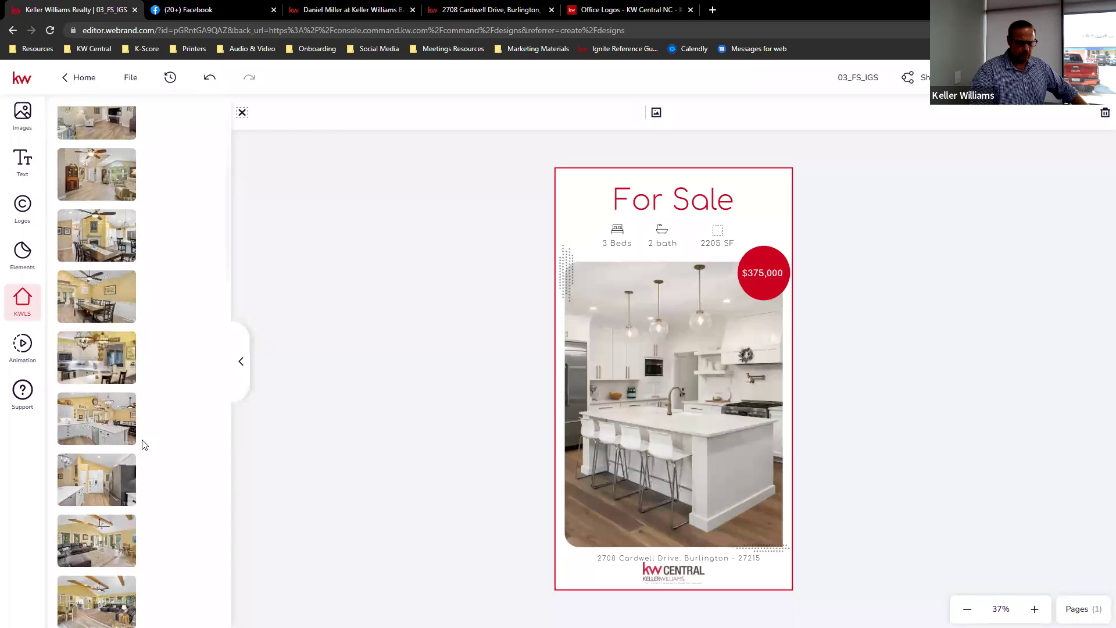
{"action": "scroll", "coordinate": [139, 395], "scroll_direction": "up", "scroll_amount": 5}
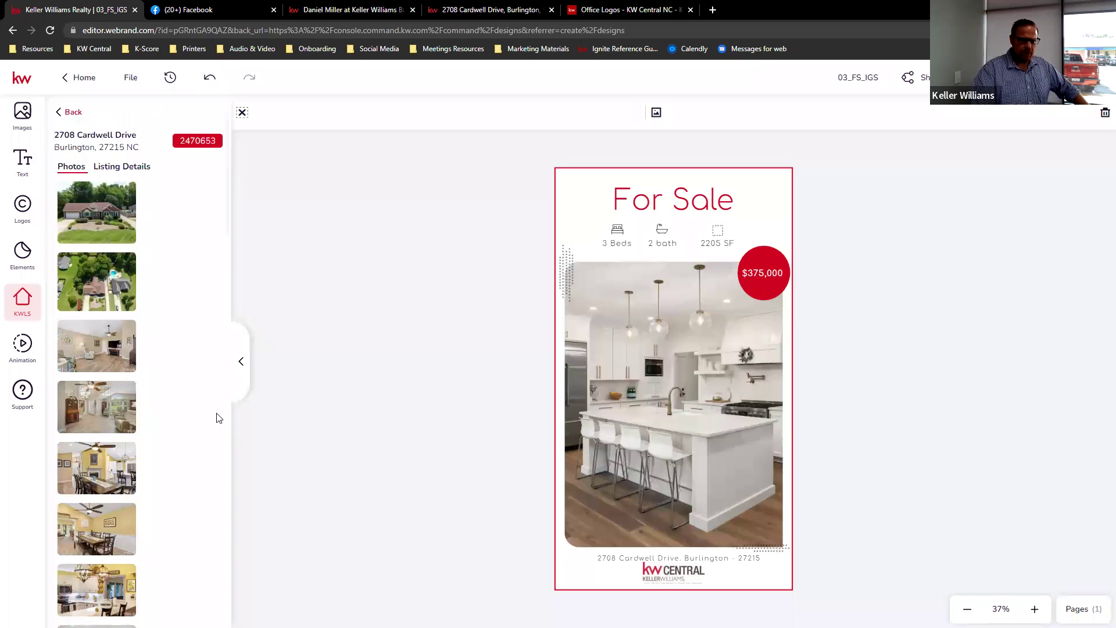
{"action": "mouse_move", "coordinate": [102, 225]}
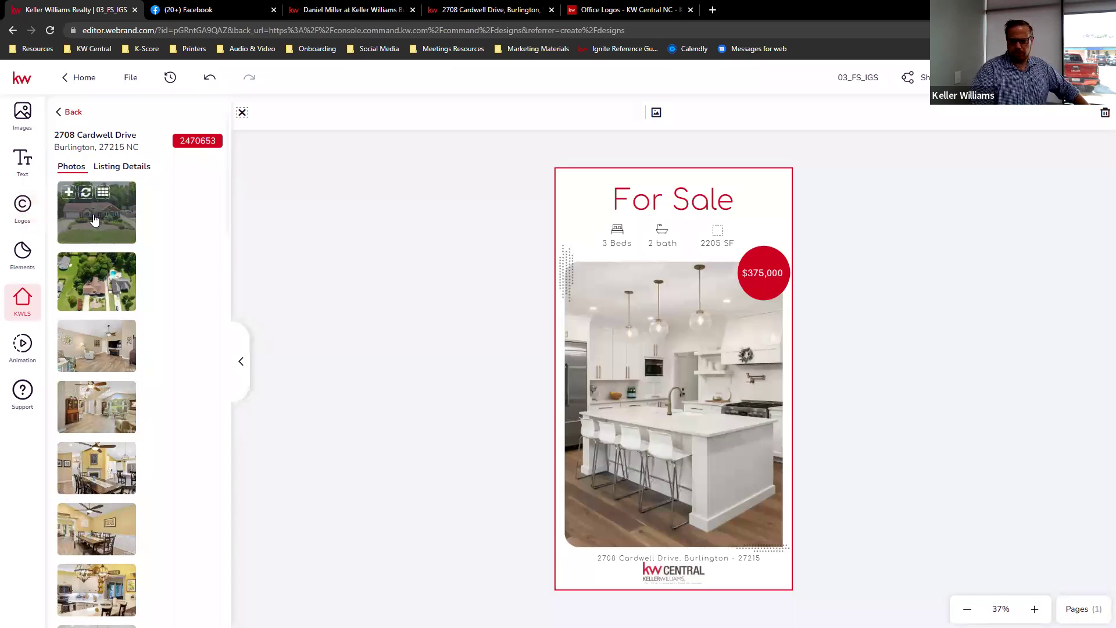
- Try the house exterior and kitchen photos in the flyer's main photo frame
{"action": "left_click_drag", "start_coordinate": [375, 288], "coordinate": [654, 358]}
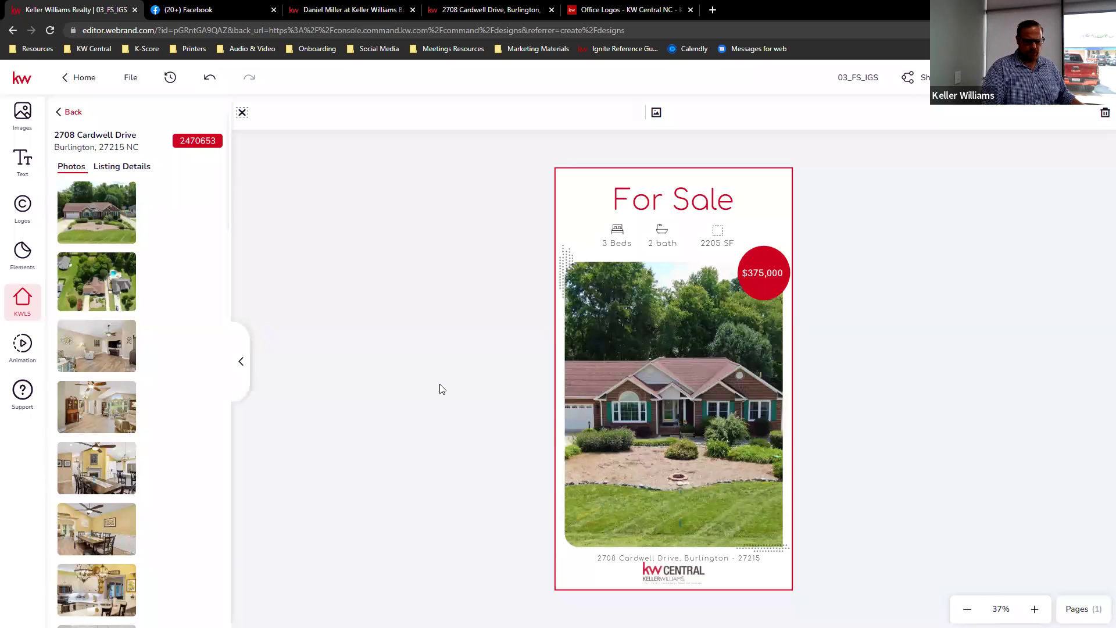
{"action": "scroll", "coordinate": [137, 431], "scroll_direction": "down", "scroll_amount": 3}
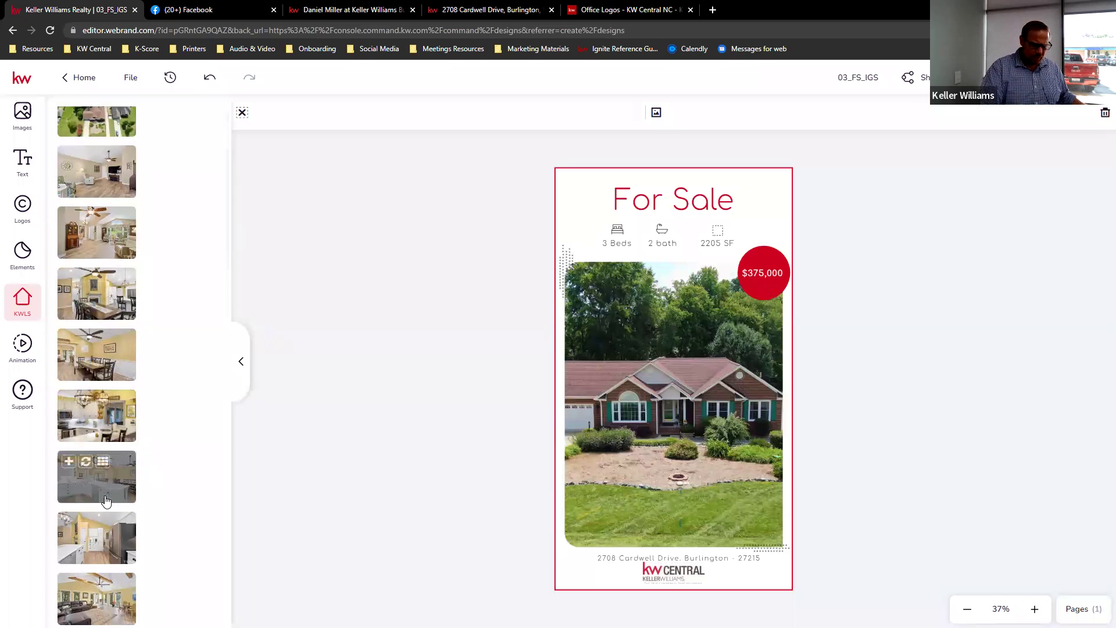
{"action": "left_click_drag", "start_coordinate": [124, 486], "coordinate": [646, 435]}
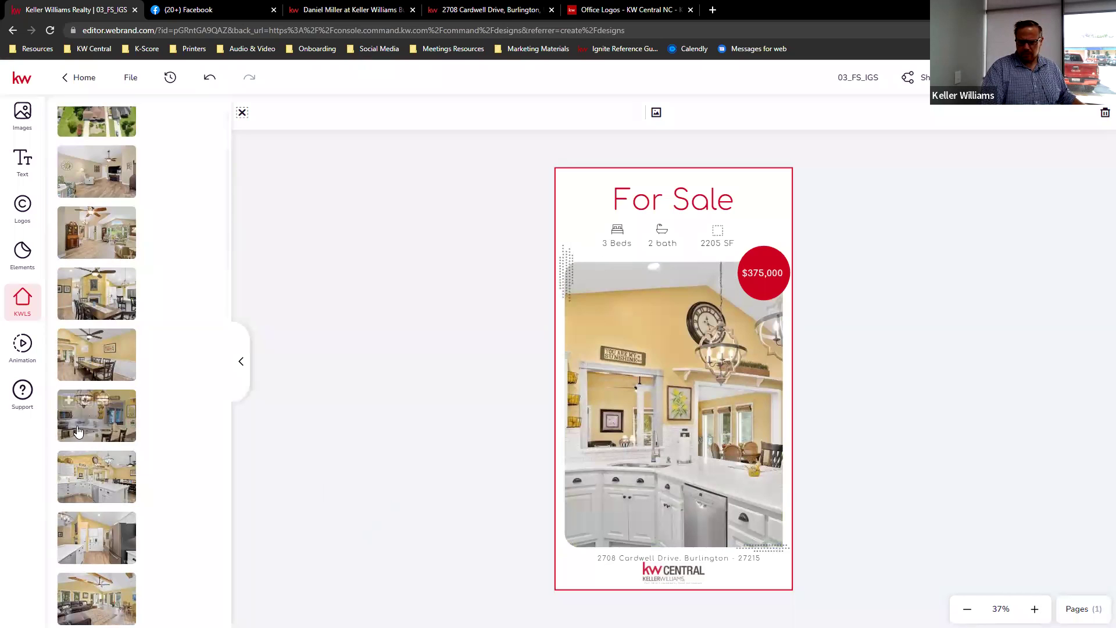
{"action": "scroll", "coordinate": [133, 422], "scroll_direction": "down", "scroll_amount": 5}
{"action": "scroll", "coordinate": [133, 423], "scroll_direction": "down", "scroll_amount": 6}
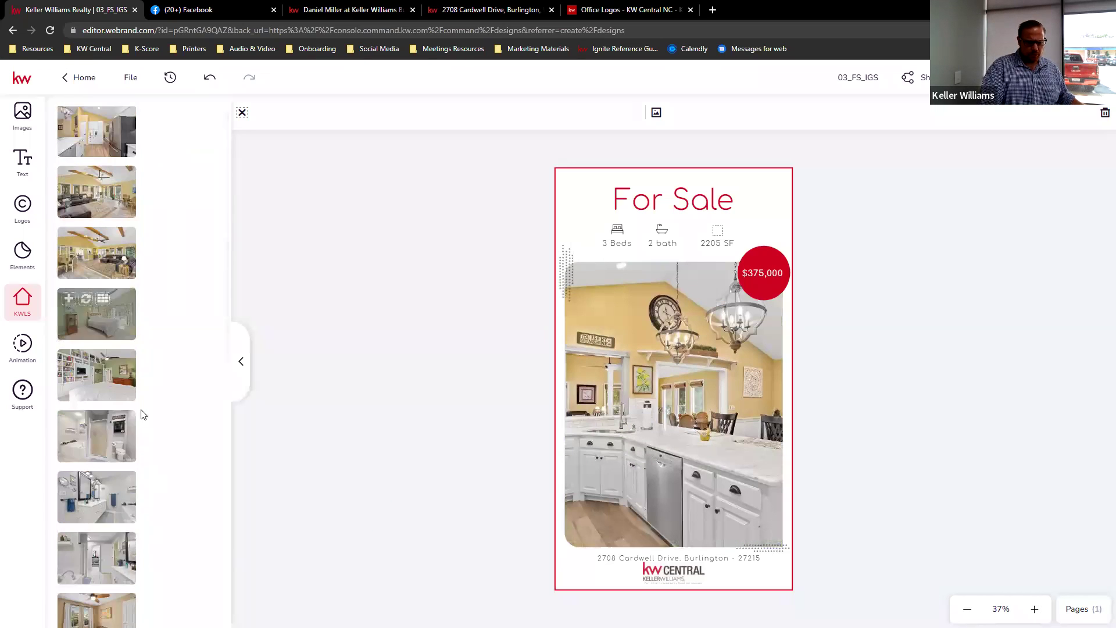
{"action": "scroll", "coordinate": [150, 408], "scroll_direction": "down", "scroll_amount": 5}
{"action": "scroll", "coordinate": [155, 405], "scroll_direction": "down", "scroll_amount": 1}
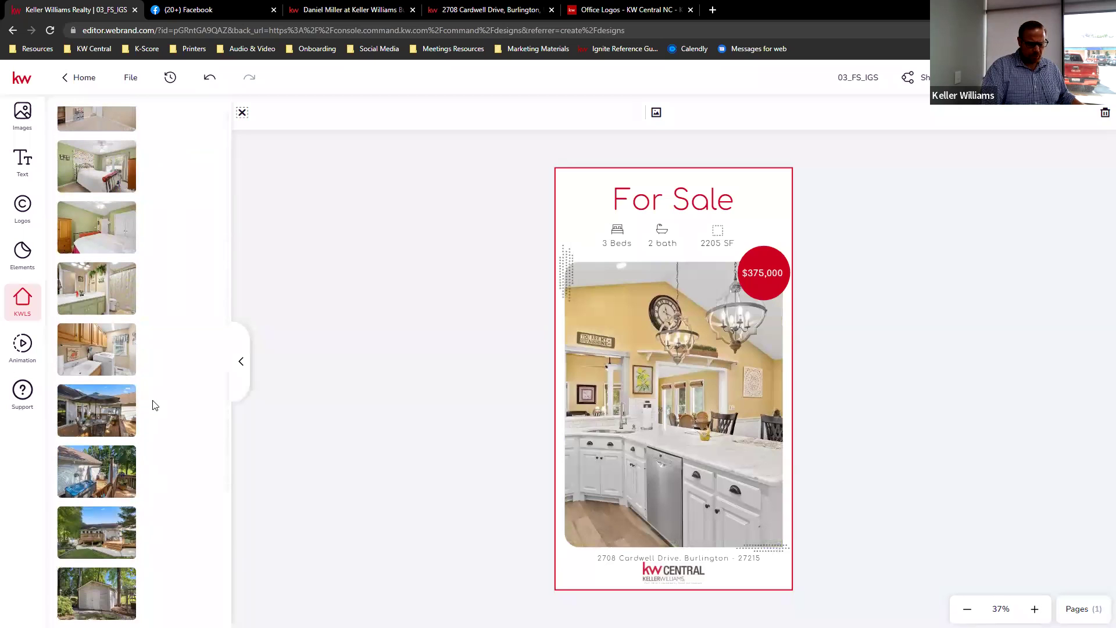
- Put the covered umbrella deck photo in the frame and delete the extra deck image
{"action": "left_click_drag", "start_coordinate": [93, 401], "coordinate": [634, 381]}
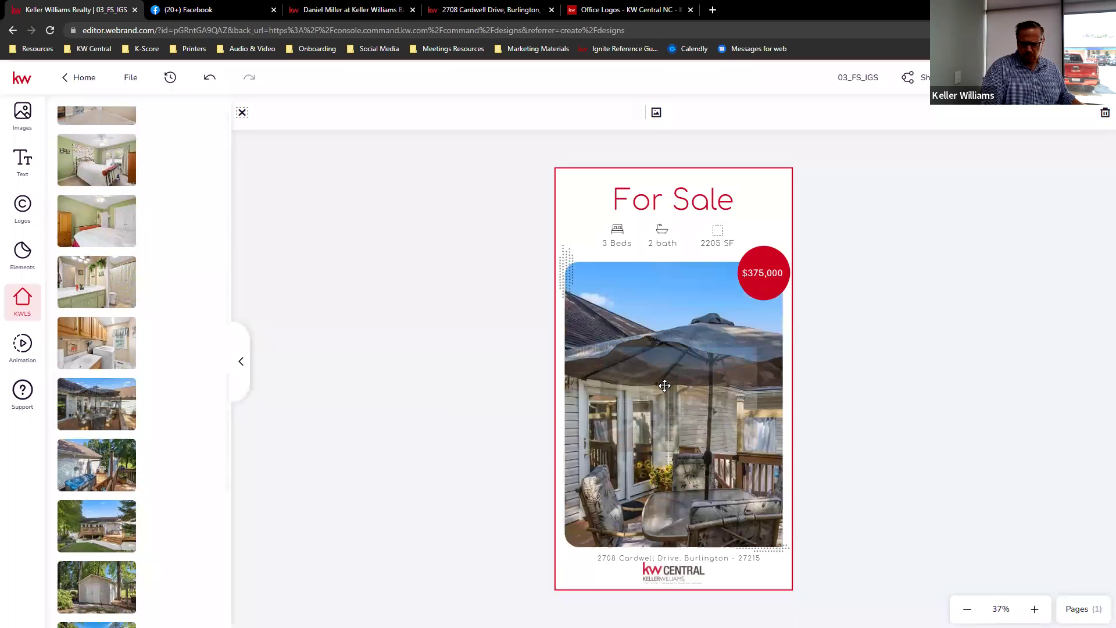
{"action": "scroll", "coordinate": [147, 396], "scroll_direction": "down", "scroll_amount": 3}
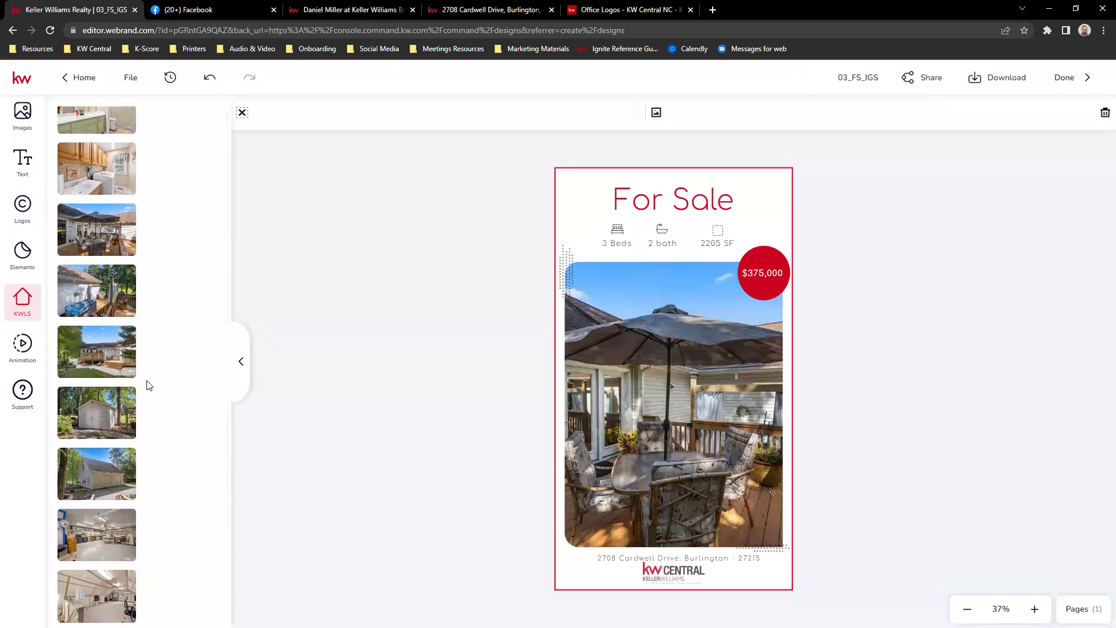
{"action": "mouse_move", "coordinate": [132, 367]}
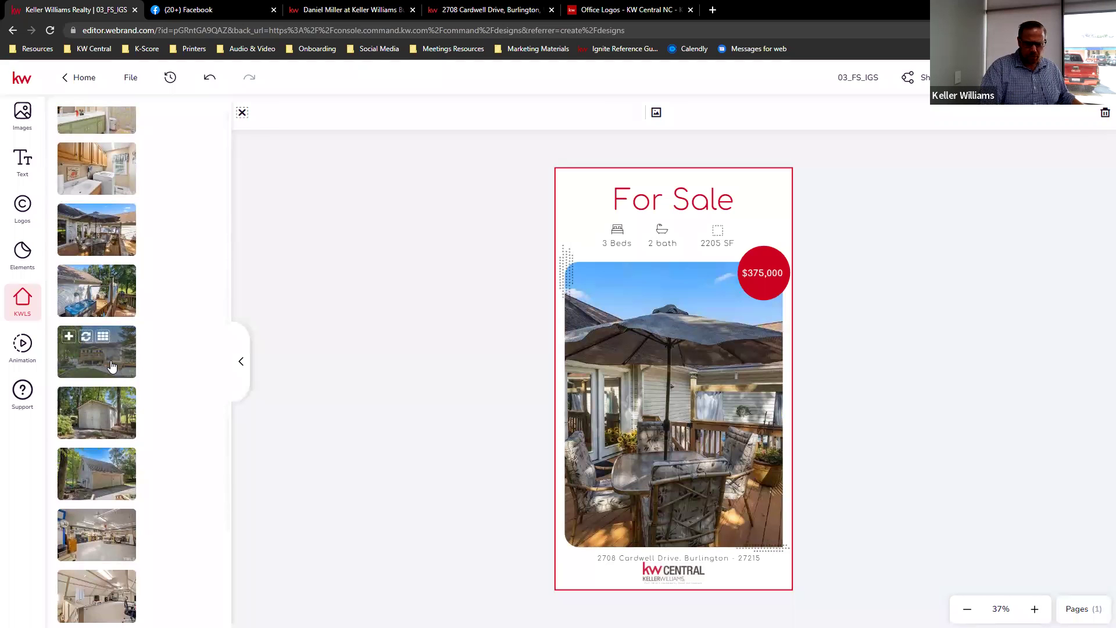
{"action": "left_click", "coordinate": [112, 365]}
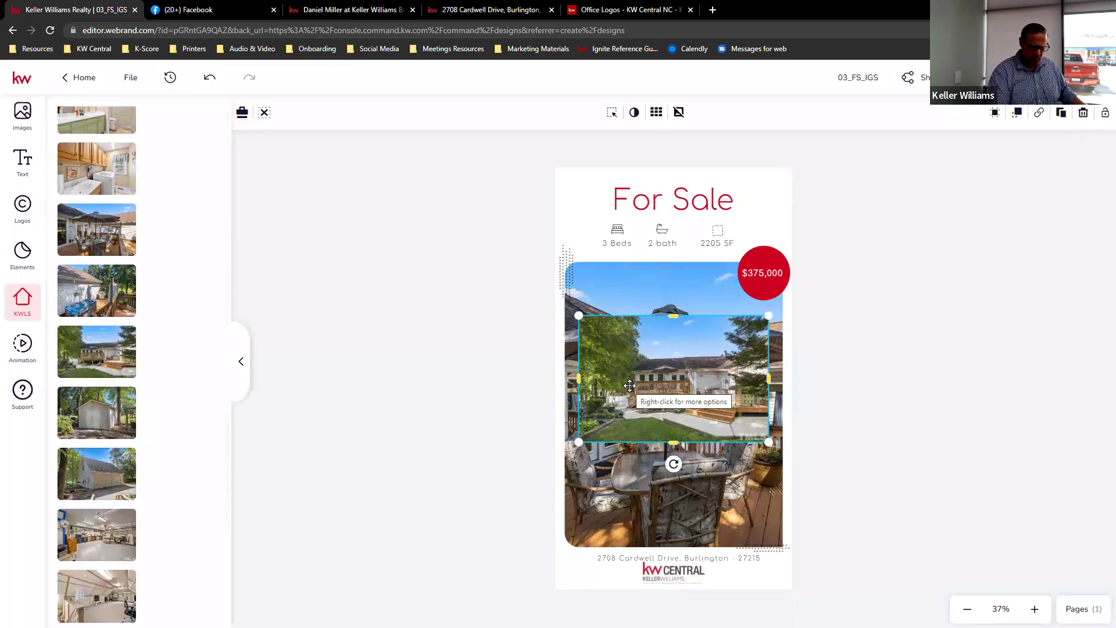
{"action": "key", "text": "Delete"}
- Put the rear deck photo in the flyer's frame, then add and delete the garage interior photo
{"action": "left_click_drag", "start_coordinate": [131, 357], "coordinate": [588, 402]}
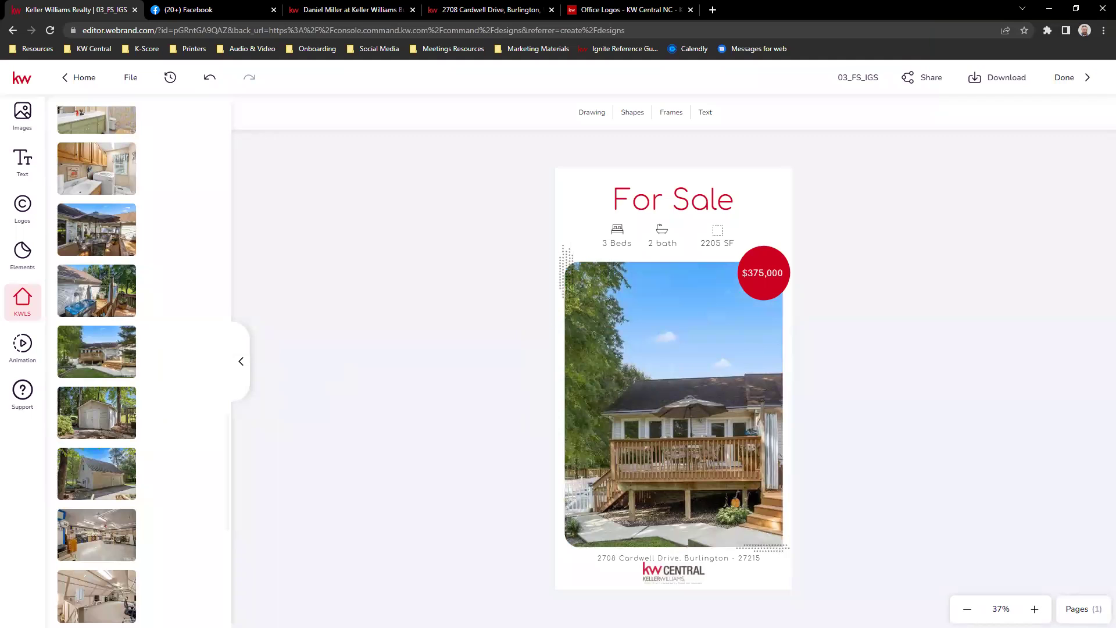
{"action": "scroll", "coordinate": [91, 416], "scroll_direction": "down", "scroll_amount": 4}
{"action": "scroll", "coordinate": [122, 418], "scroll_direction": "down", "scroll_amount": 4}
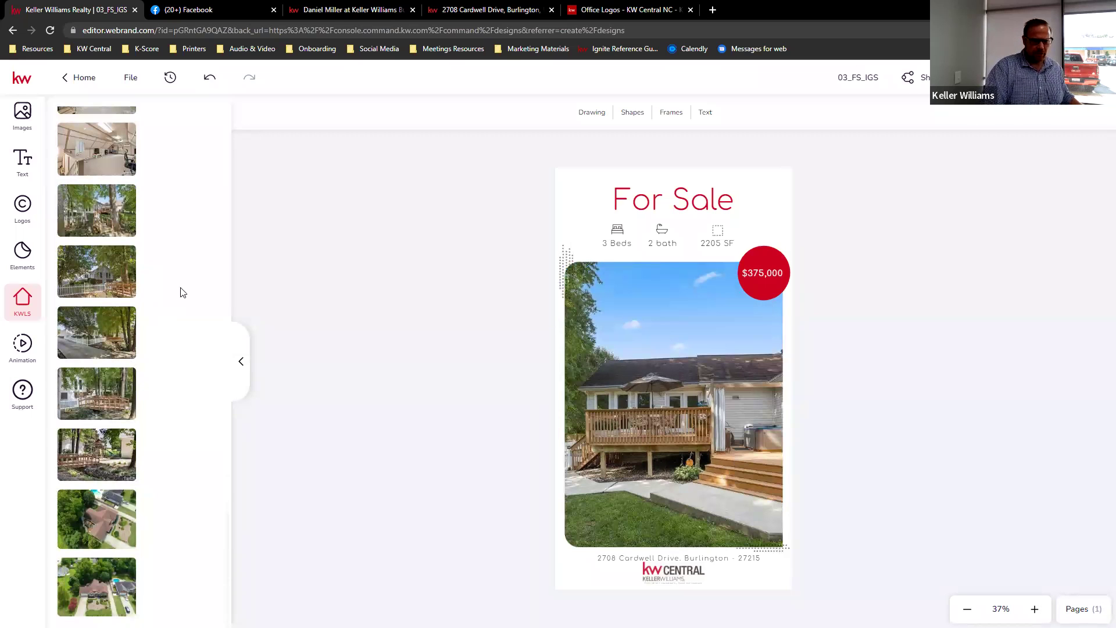
{"action": "mouse_move", "coordinate": [124, 280]}
{"action": "scroll", "coordinate": [124, 274], "scroll_direction": "up", "scroll_amount": 2}
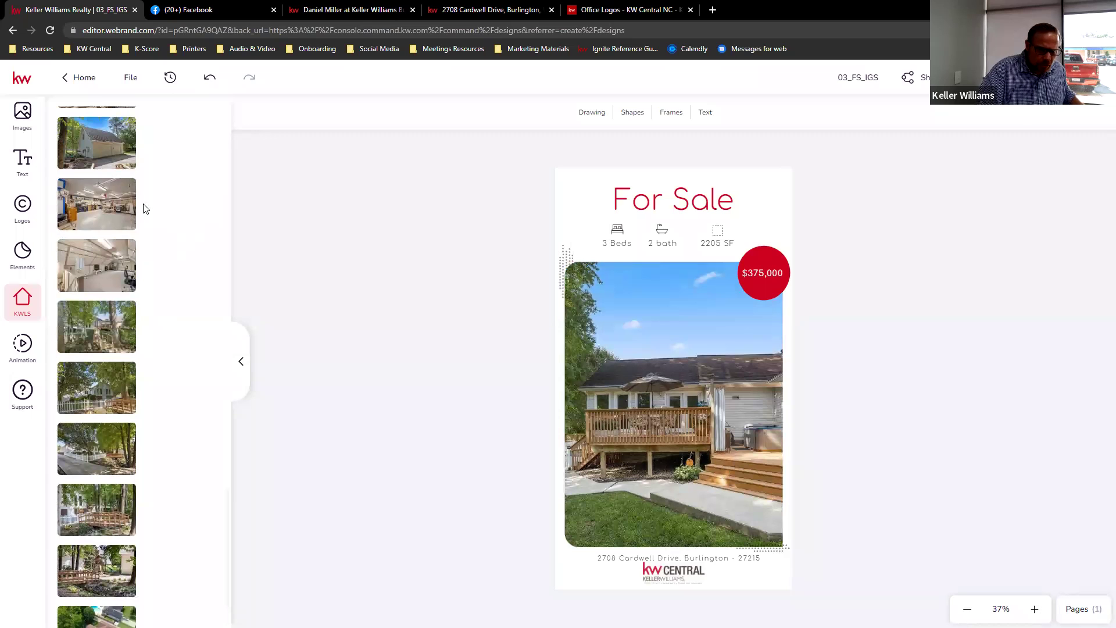
{"action": "left_click", "coordinate": [112, 202]}
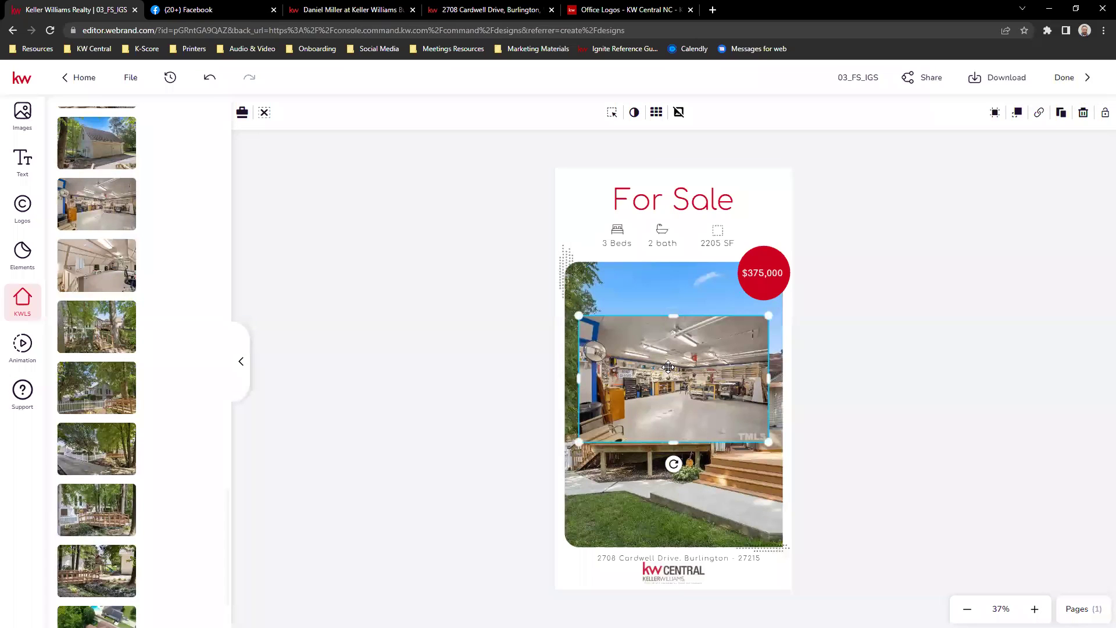
{"action": "key", "text": "Delete"}
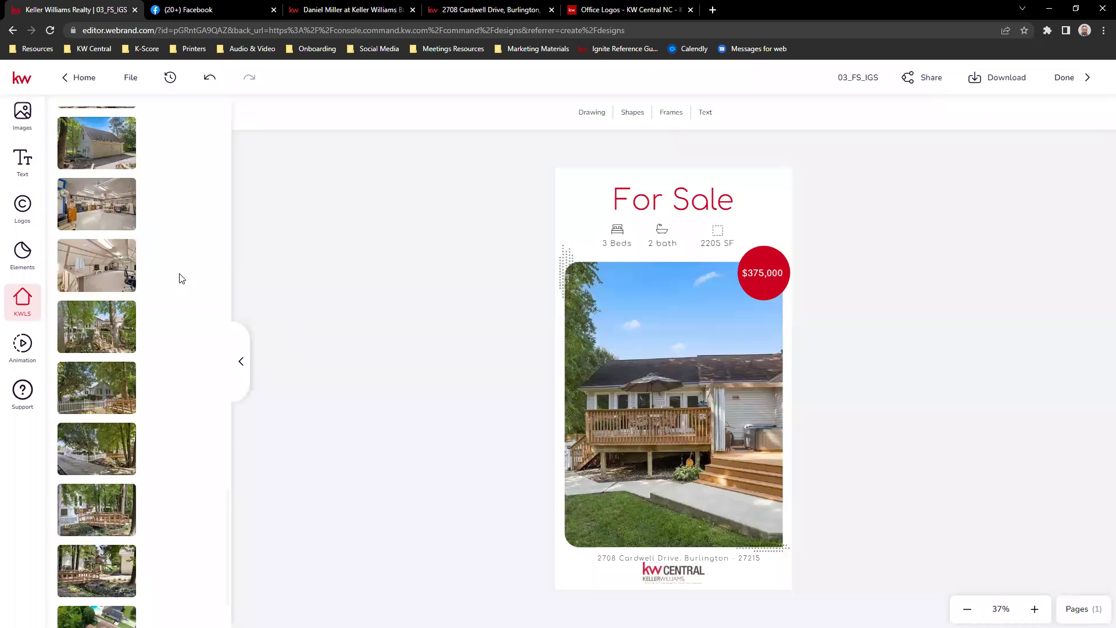
- Add and delete the garage exterior photo, leaving the rear deck photo in place
{"action": "scroll", "coordinate": [177, 277], "scroll_direction": "down", "scroll_amount": 1}
{"action": "scroll", "coordinate": [213, 251], "scroll_direction": "down", "scroll_amount": 1}
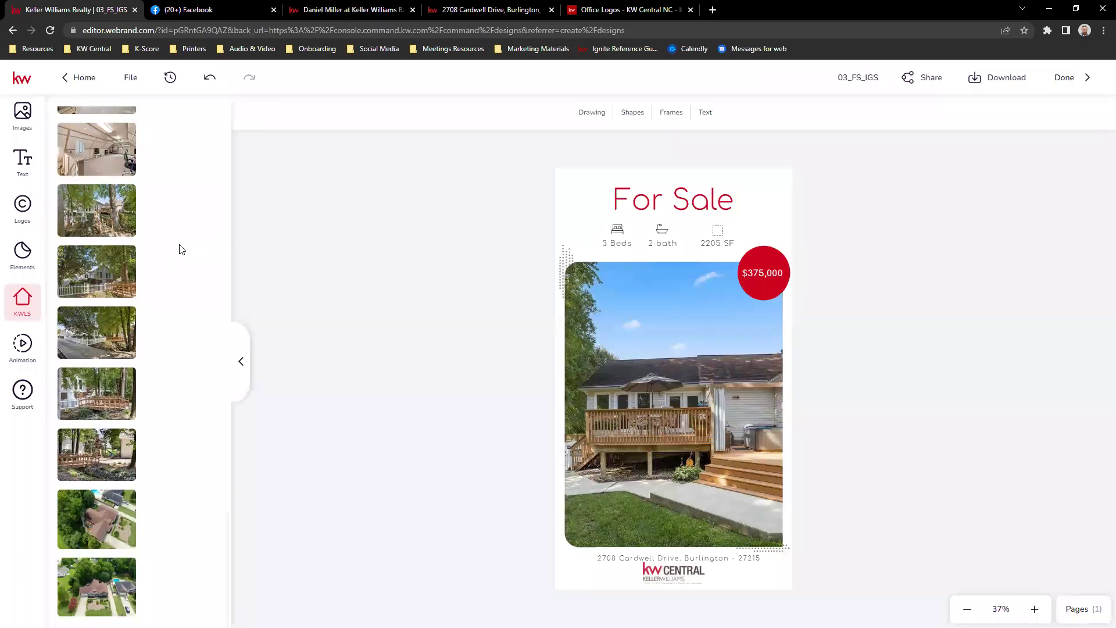
{"action": "scroll", "coordinate": [225, 266], "scroll_direction": "up", "scroll_amount": 2}
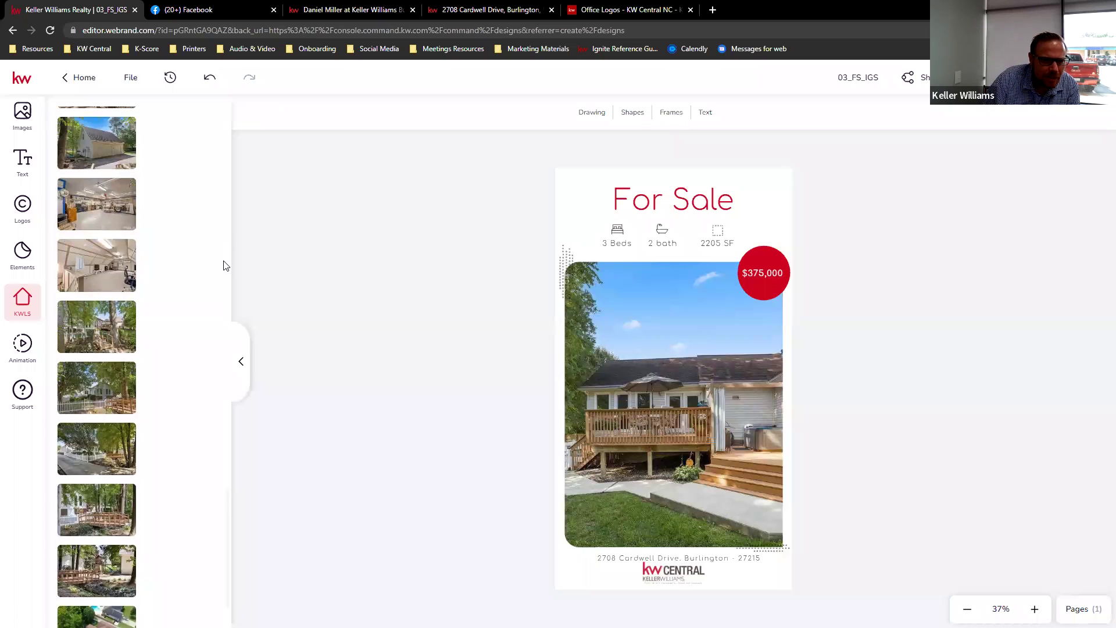
{"action": "scroll", "coordinate": [162, 252], "scroll_direction": "up", "scroll_amount": 3}
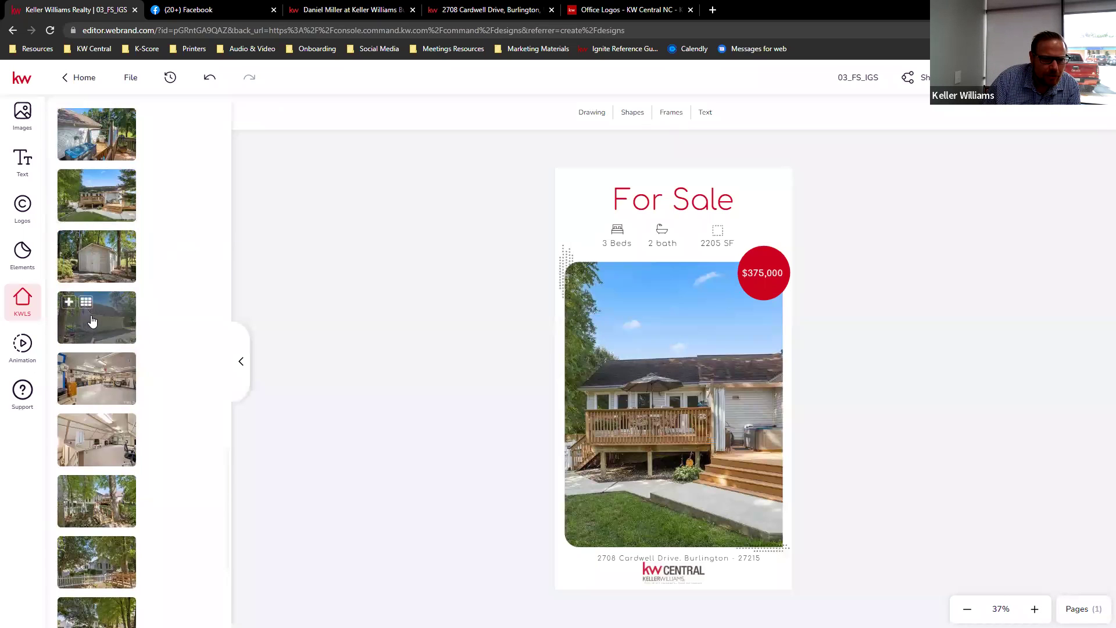
{"action": "left_click", "coordinate": [99, 320]}
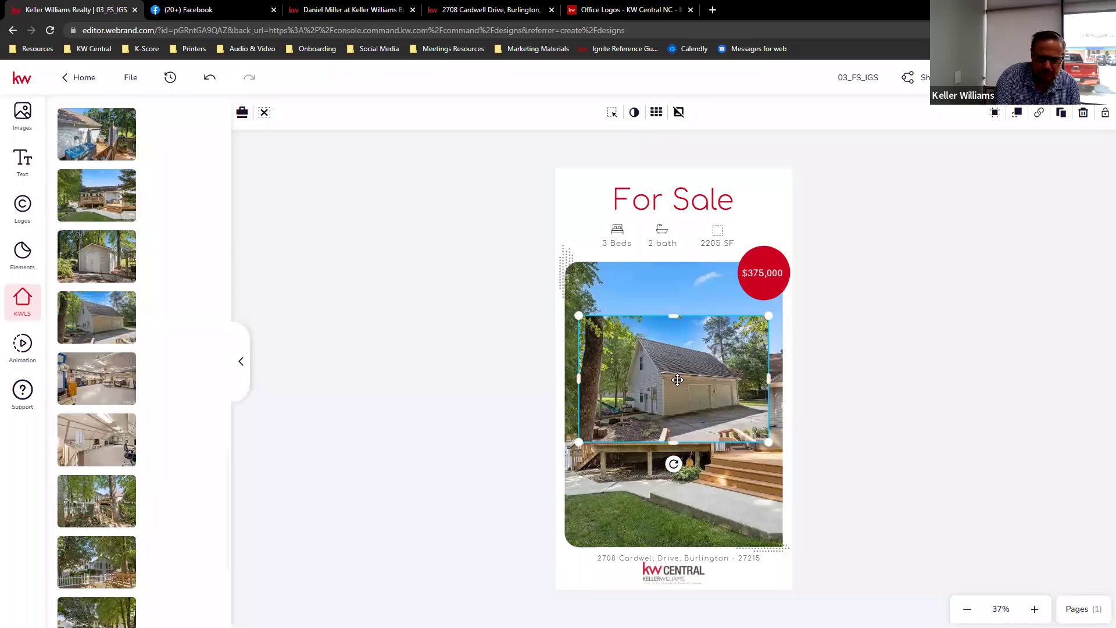
{"action": "key", "text": "Delete"}
{"action": "scroll", "coordinate": [159, 257], "scroll_direction": "up", "scroll_amount": 5}
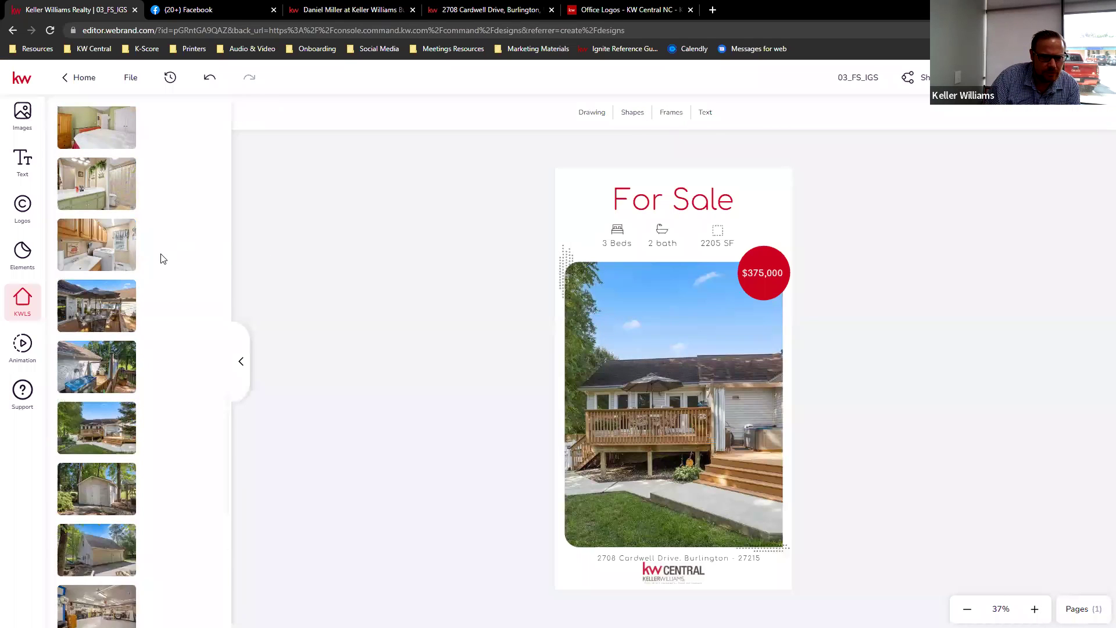
{"action": "mouse_move", "coordinate": [112, 208]}
{"action": "scroll", "coordinate": [112, 207], "scroll_direction": "up", "scroll_amount": 7}
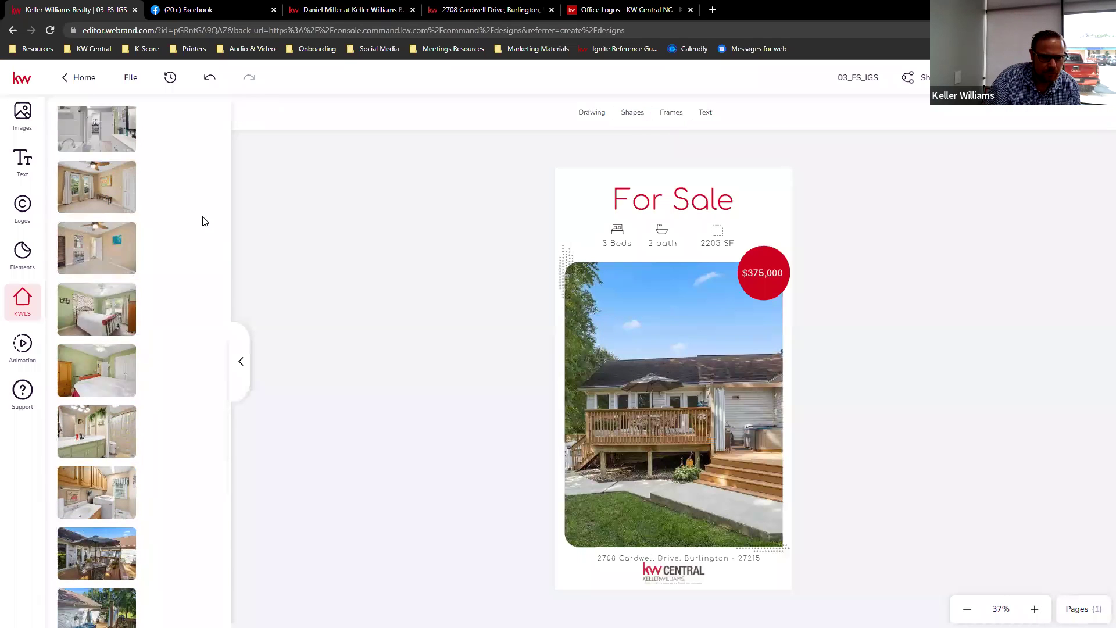
{"action": "scroll", "coordinate": [196, 215], "scroll_direction": "up", "scroll_amount": 7}
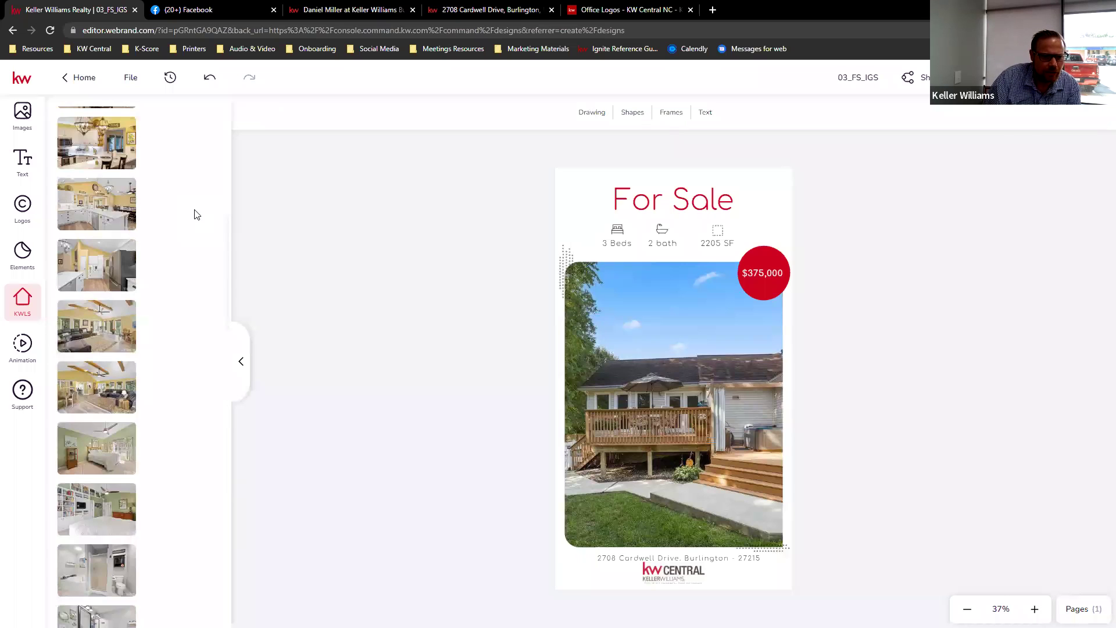
- Restore the brick house's front exterior as the flyer's main photo
{"action": "left_click_drag", "start_coordinate": [93, 320], "coordinate": [691, 367]}
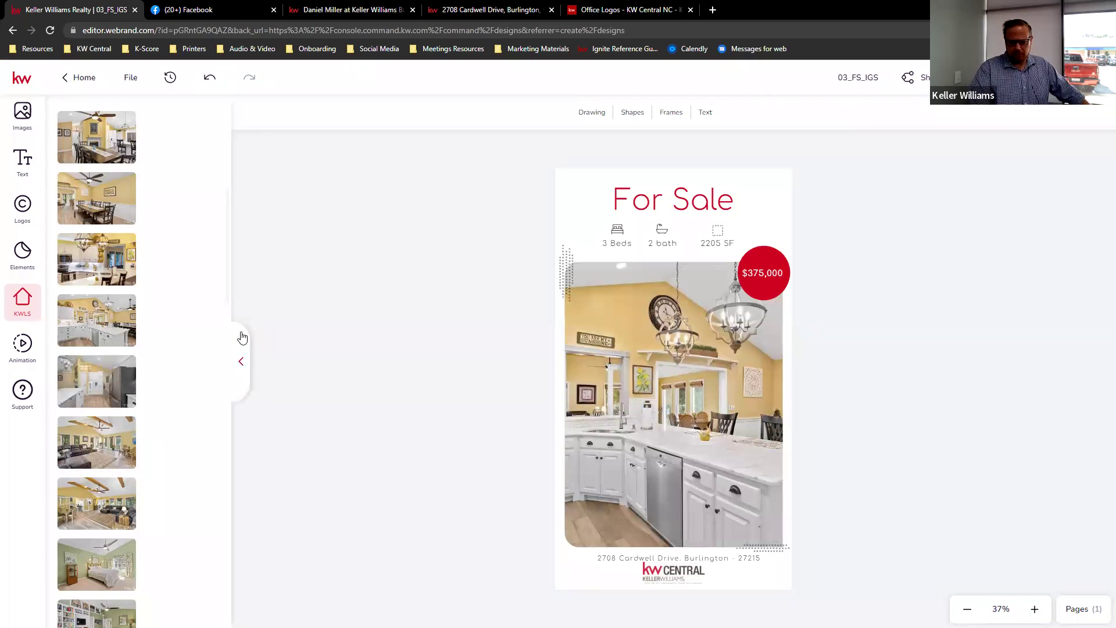
{"action": "scroll", "coordinate": [122, 268], "scroll_direction": "up", "scroll_amount": 6}
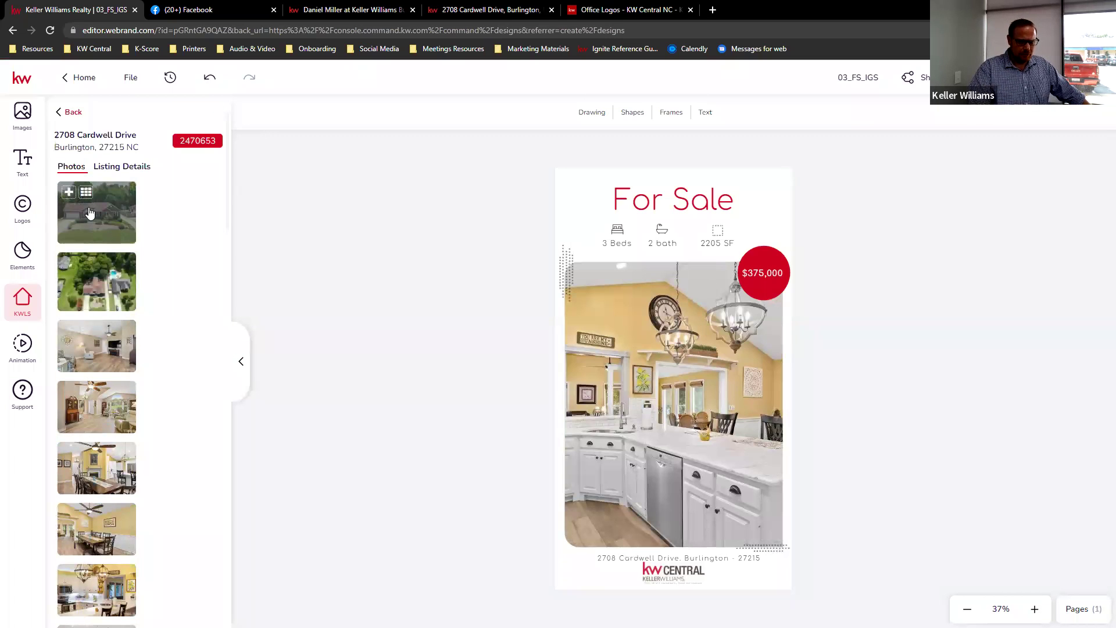
{"action": "left_click_drag", "start_coordinate": [90, 214], "coordinate": [691, 446]}
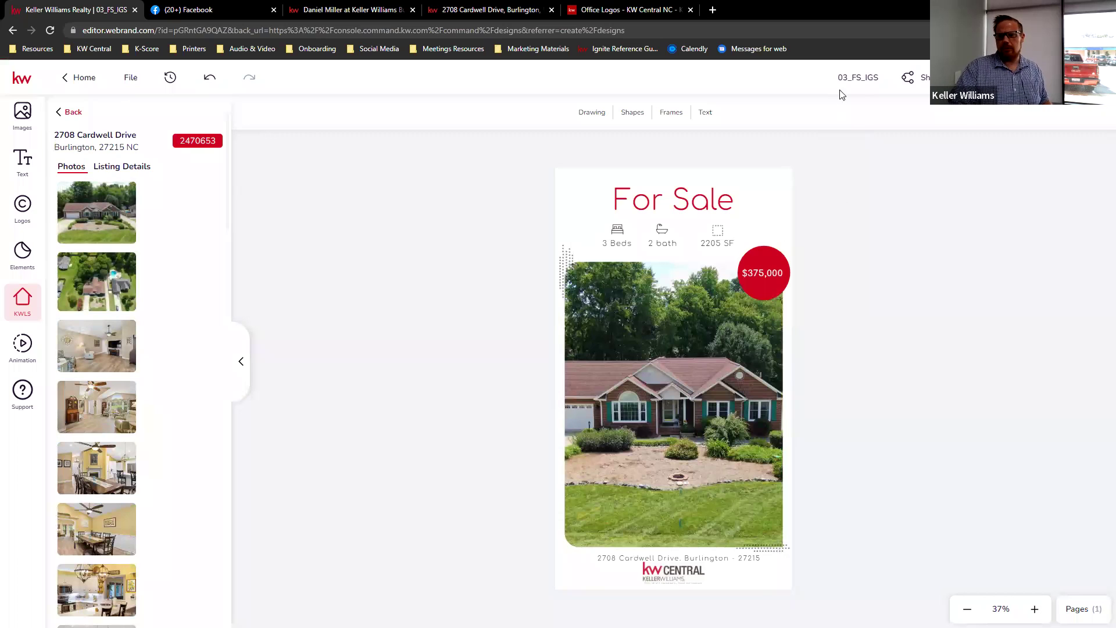
{"action": "left_click", "coordinate": [857, 75]}
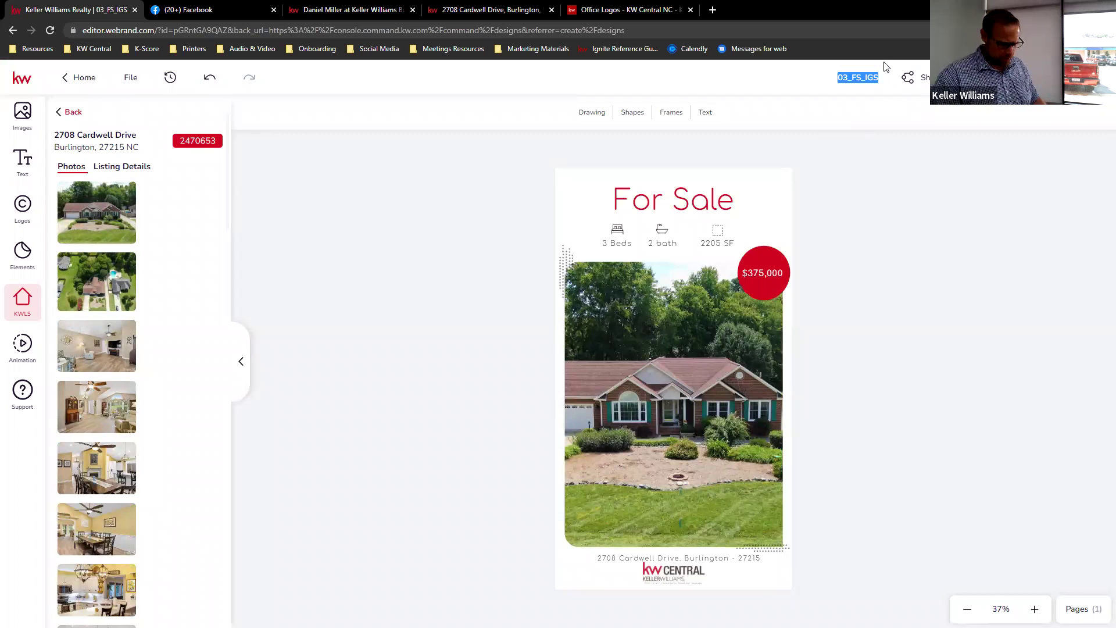
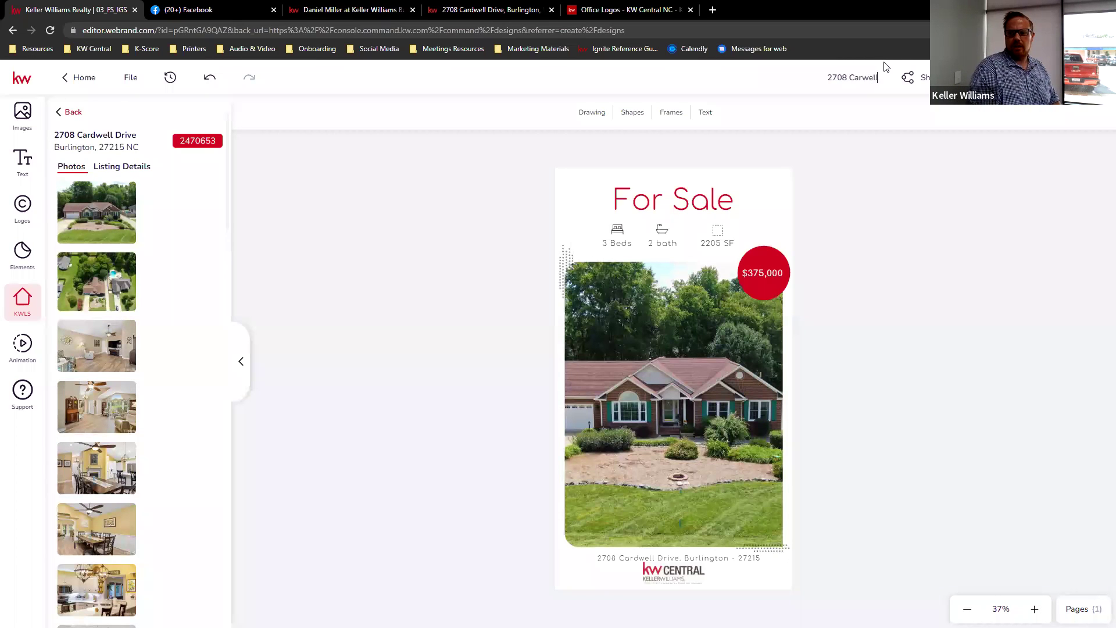
{"action": "type", "text": " FB"}
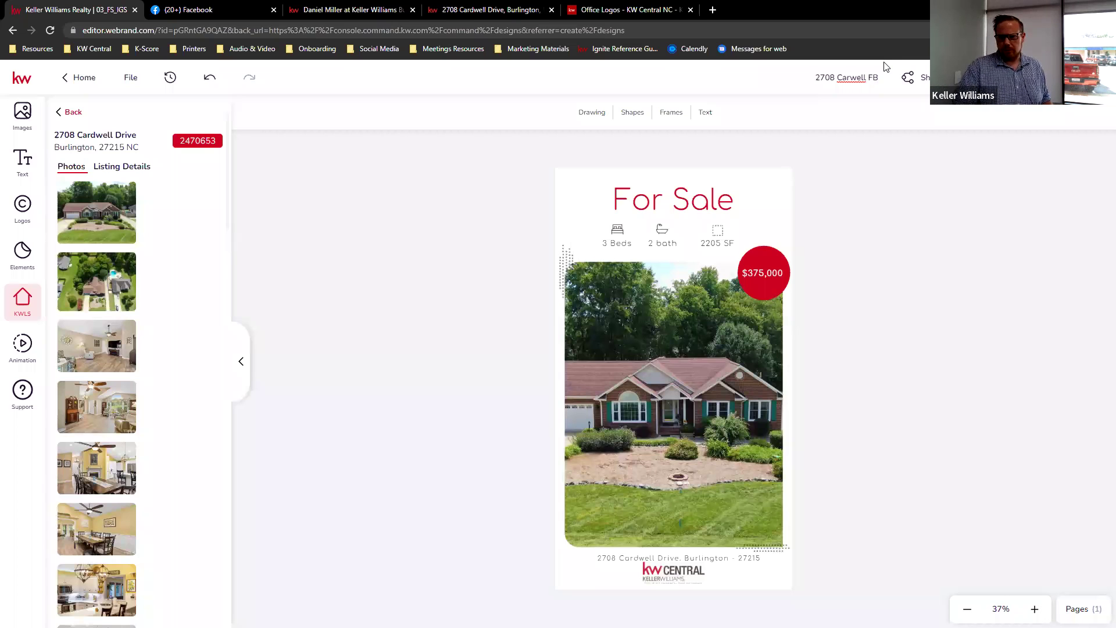
{"action": "left_click", "coordinate": [959, 184]}
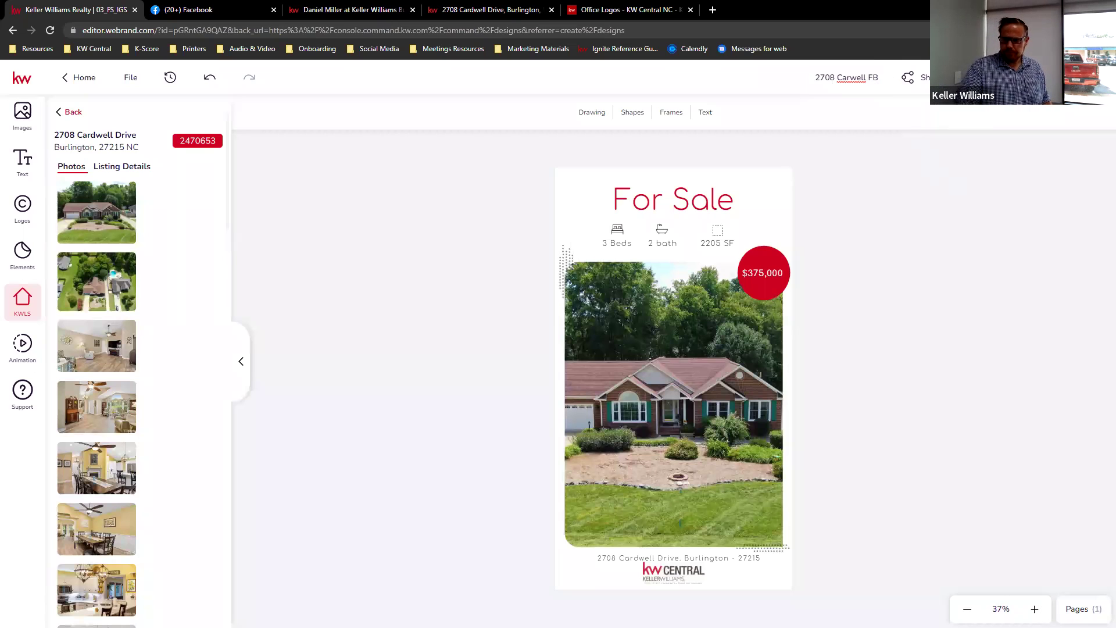
{"action": "key", "text": "Return"}
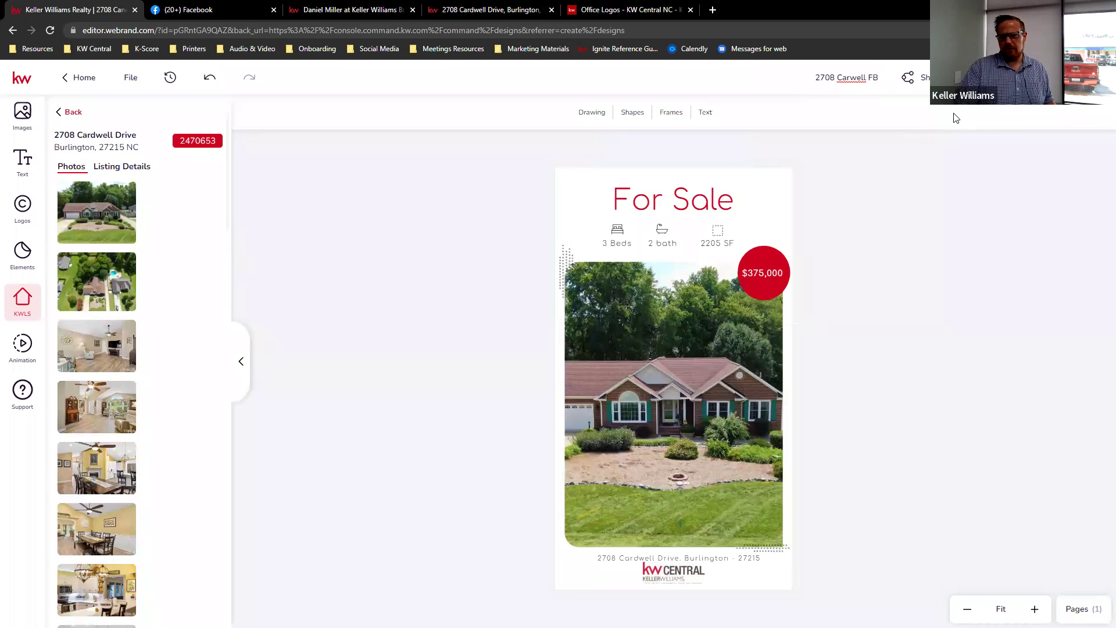
{"action": "left_click", "coordinate": [1006, 78]}
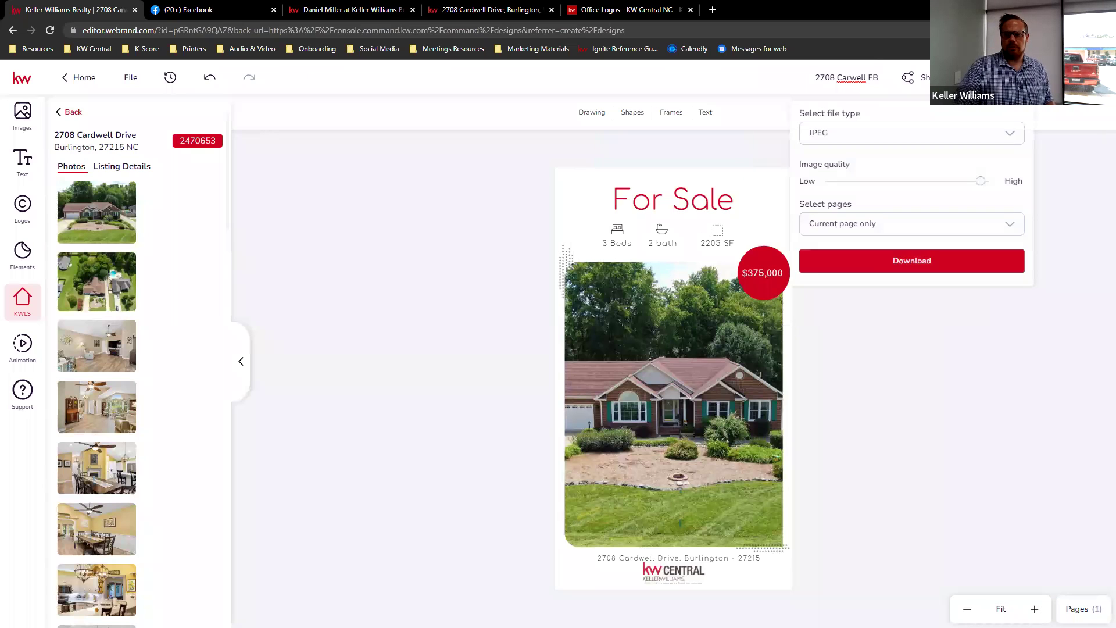
{"action": "left_click", "coordinate": [965, 138]}
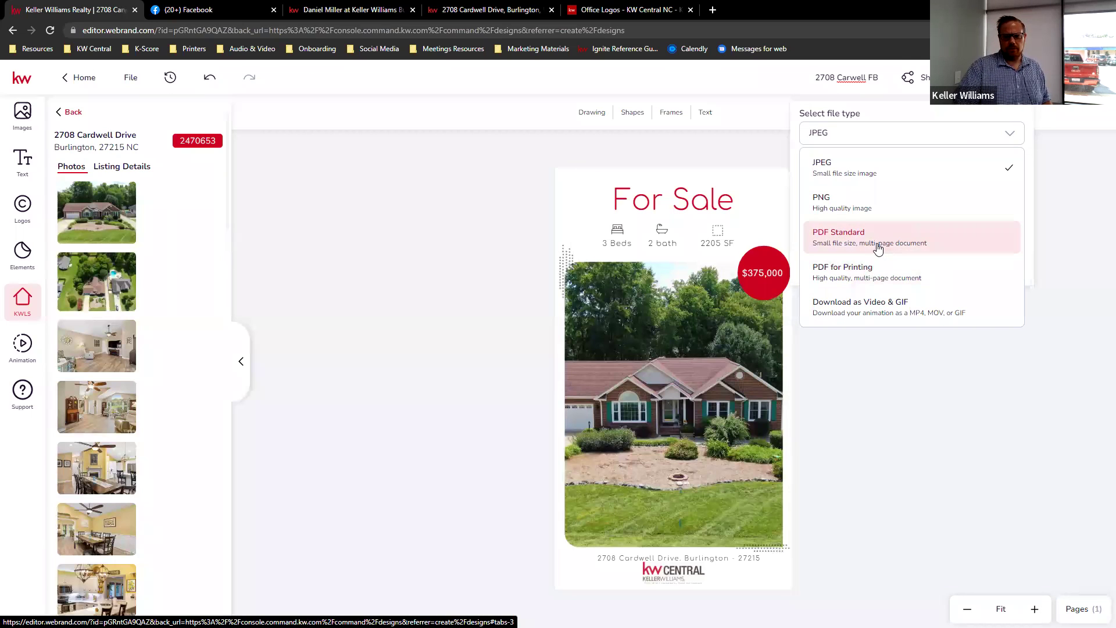
{"action": "left_click", "coordinate": [905, 370]}
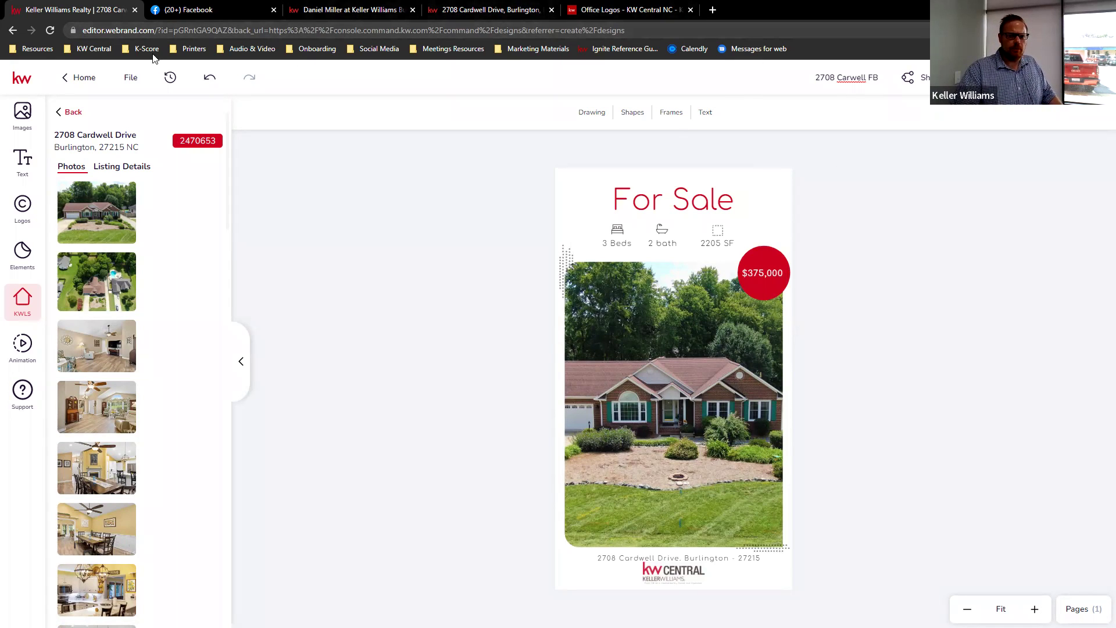
- Sign in to KW Command from the Resources bookmark, open Campaigns and start a new campaign
{"action": "left_click", "coordinate": [41, 51]}
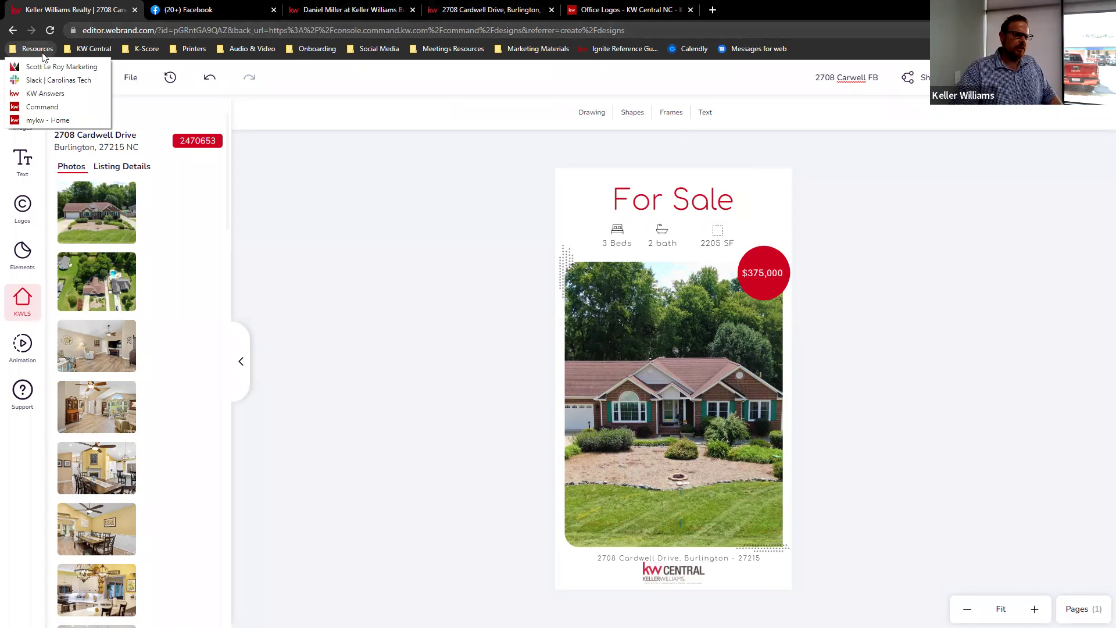
{"action": "left_click", "coordinate": [49, 109]}
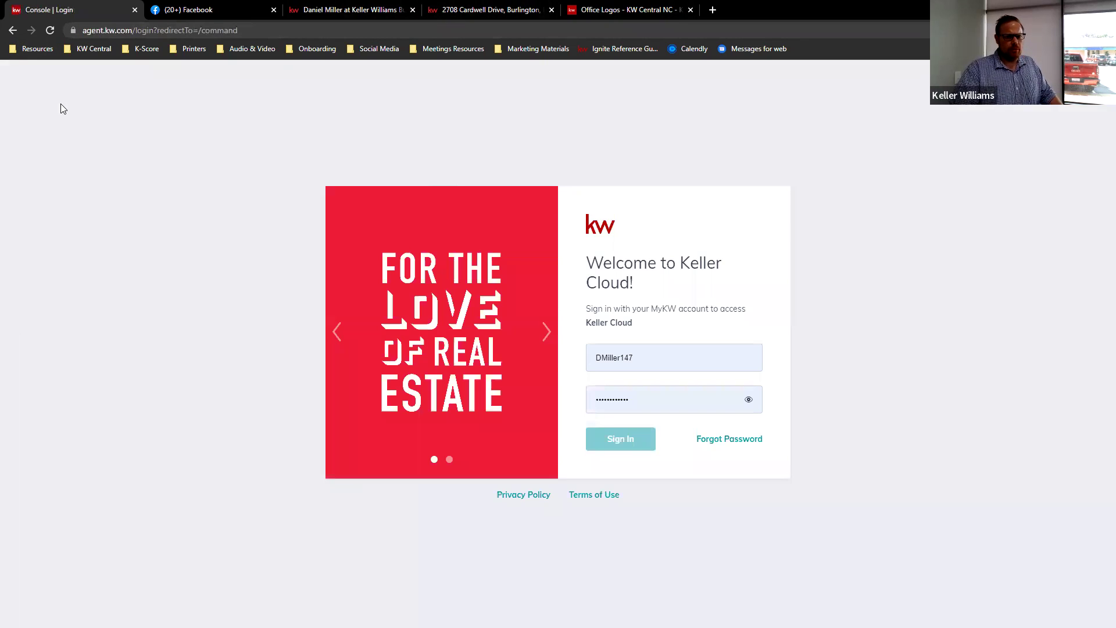
{"action": "left_click", "coordinate": [623, 439]}
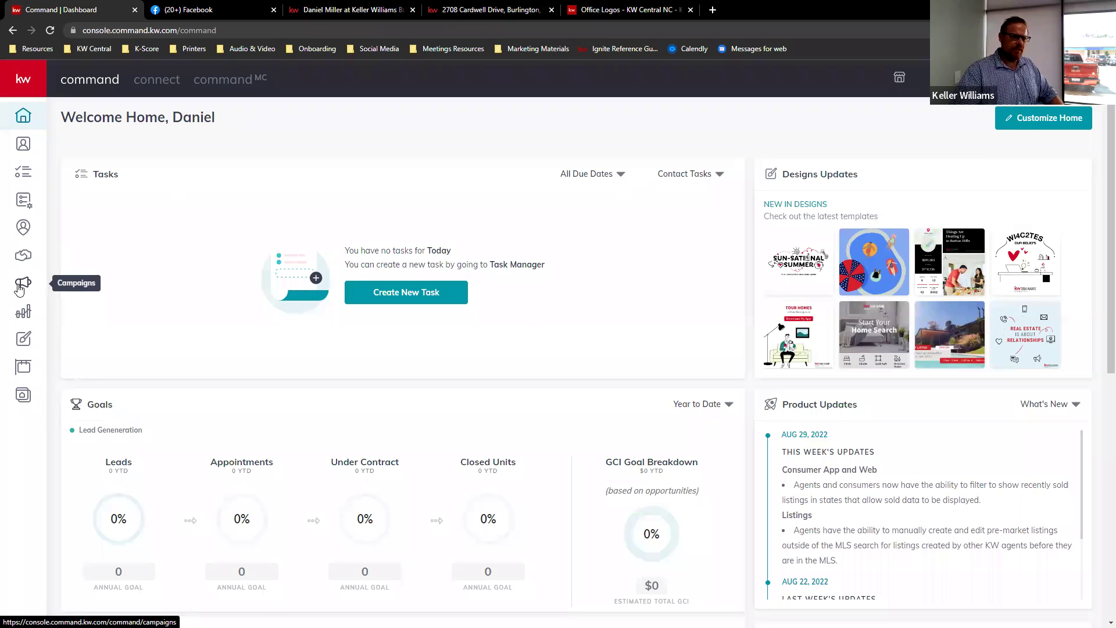
{"action": "left_click", "coordinate": [25, 283]}
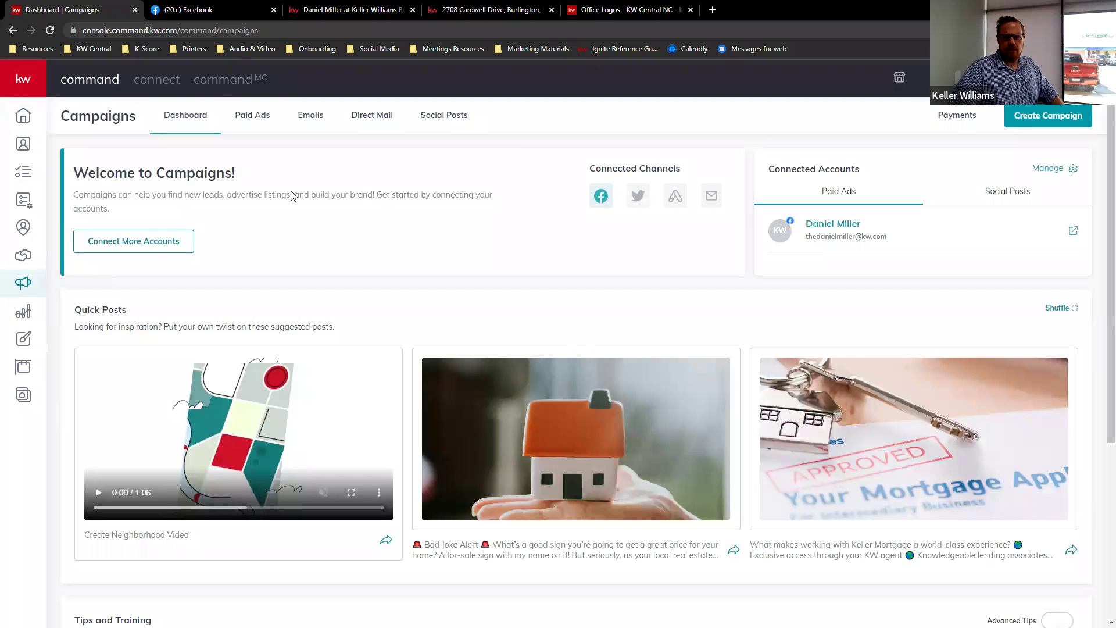
{"action": "left_click", "coordinate": [1057, 118]}
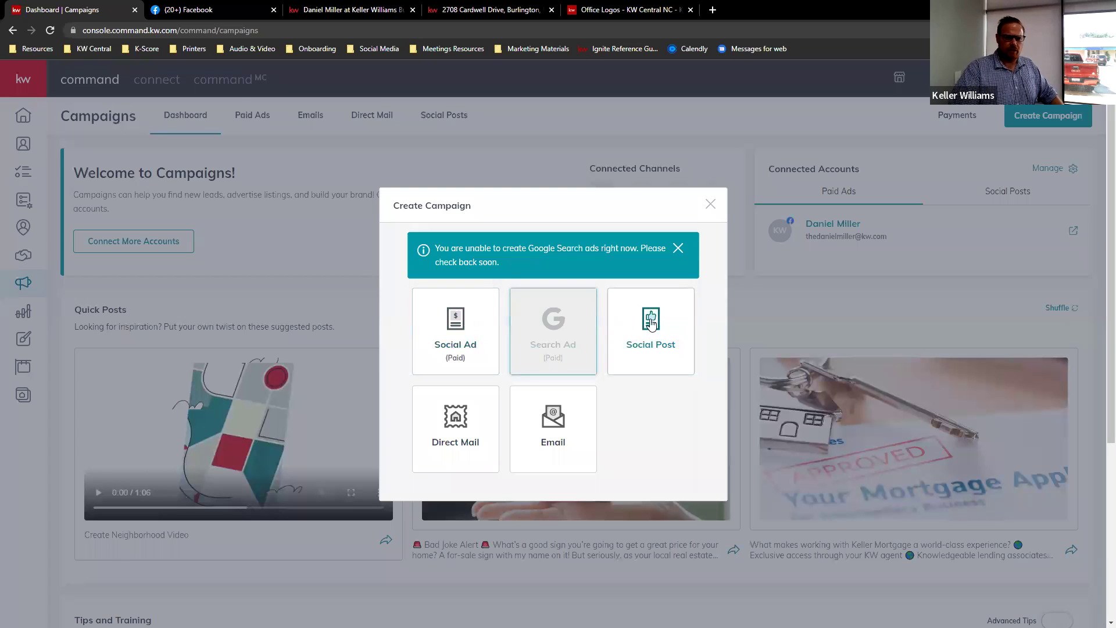
- Choose Social Post and write the text 'Found my new dream garage at this house!'
{"action": "left_click", "coordinate": [663, 326]}
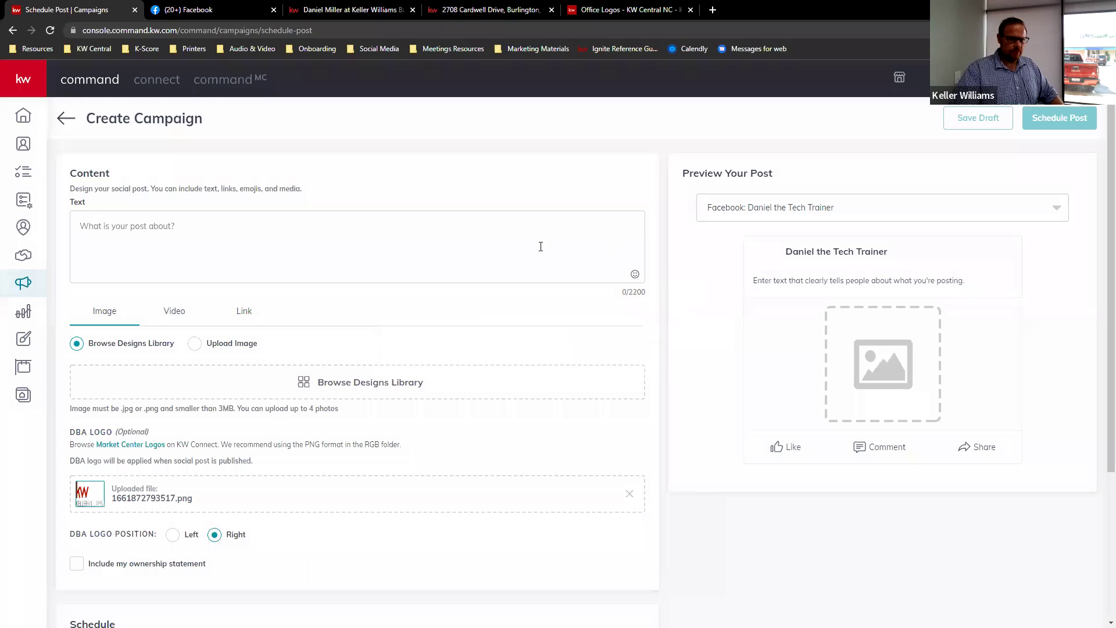
{"action": "left_click", "coordinate": [215, 233]}
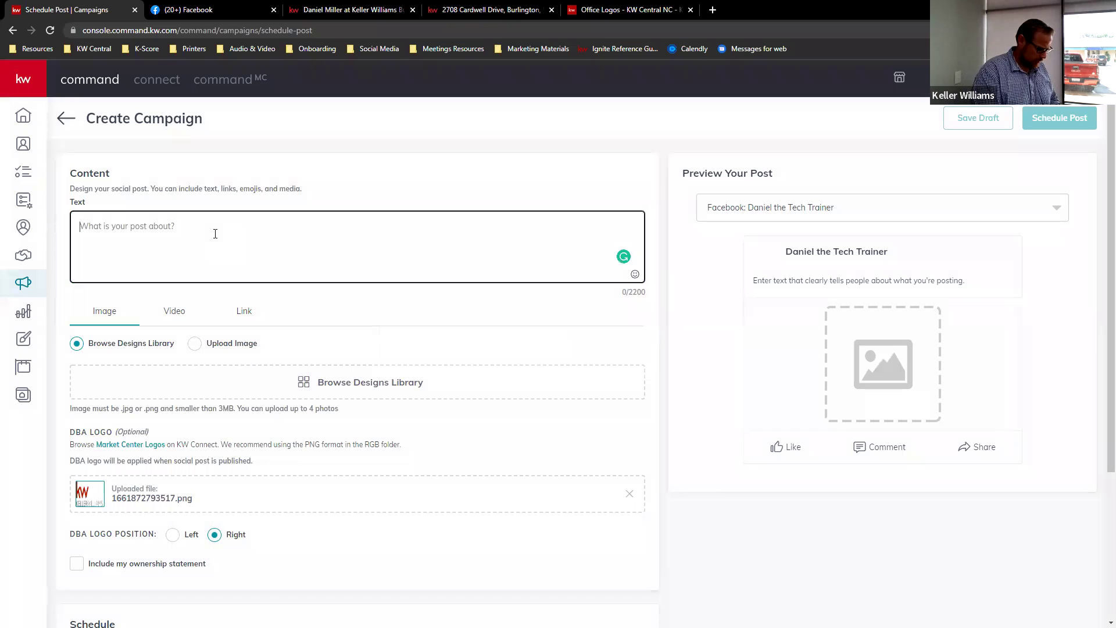
{"action": "type", "text": "Found"}
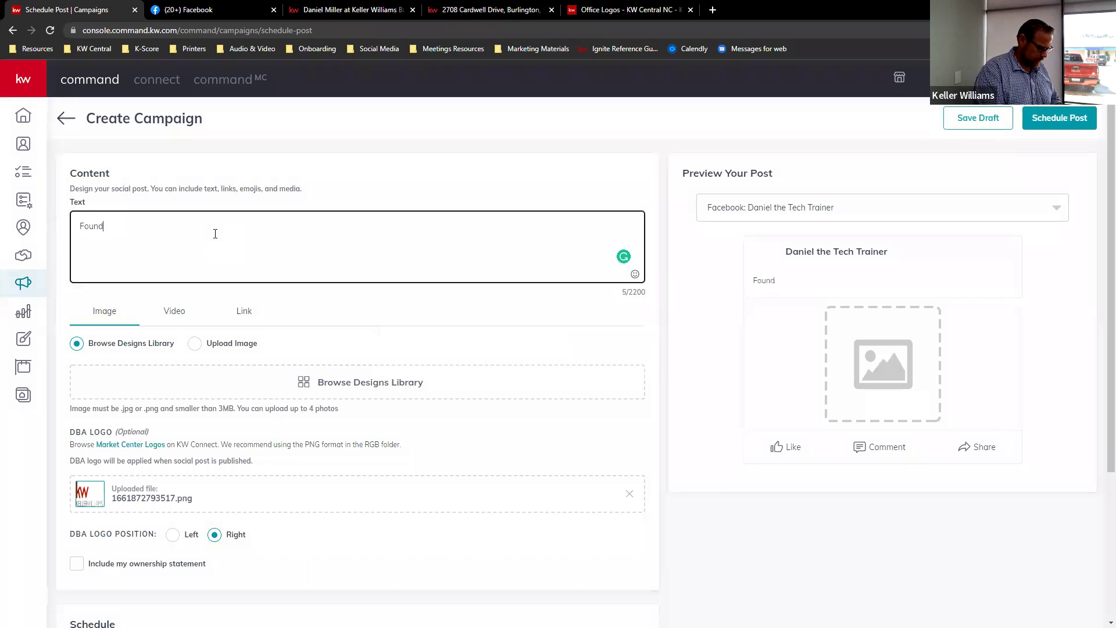
{"action": "key", "text": "BackSpace"}
{"action": "key", "text": "BackSpace"}
{"action": "key", "text": "BackSpace"}
{"action": "type", "text": "ew dream garage"}
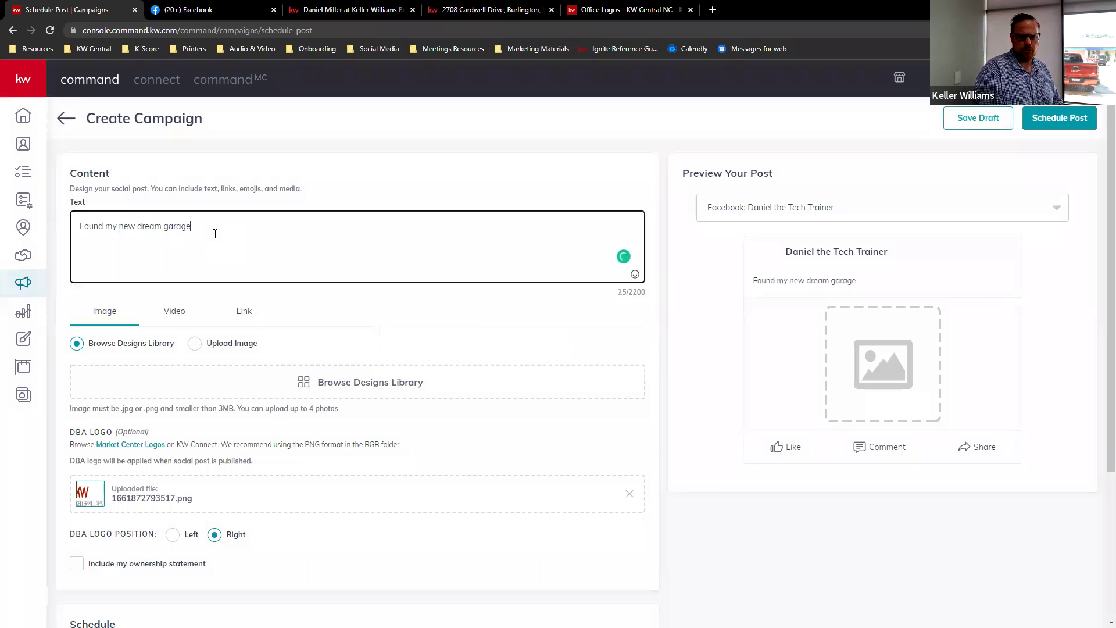
{"action": "type", "text": " at this house!"}
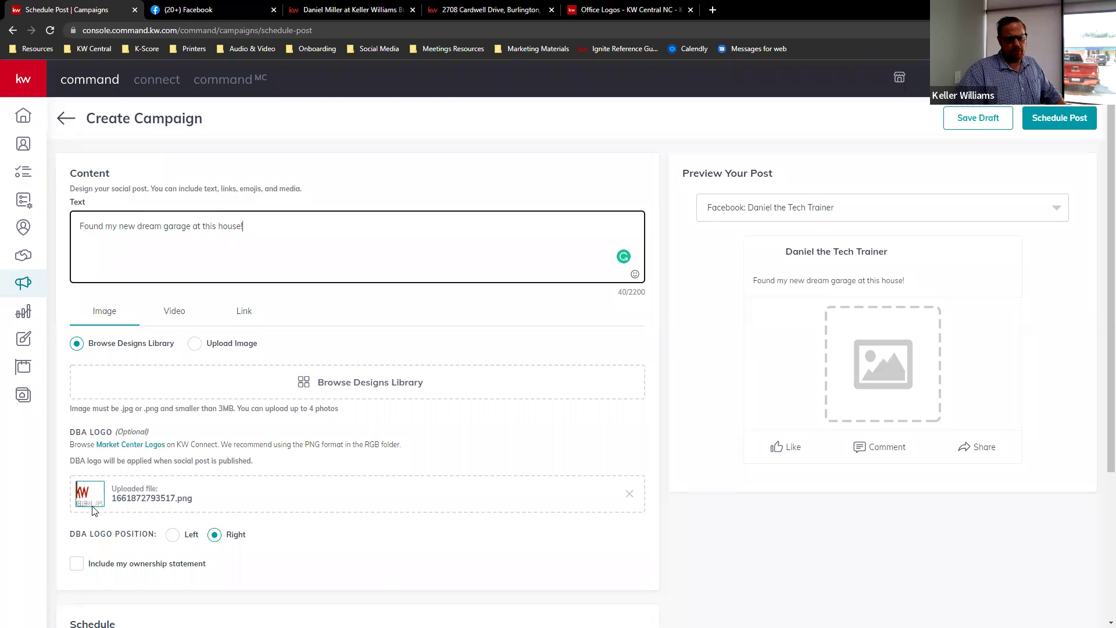
- Check the KW Central office logos page, then return to the post and open the designs library
{"action": "left_click", "coordinate": [627, 10]}
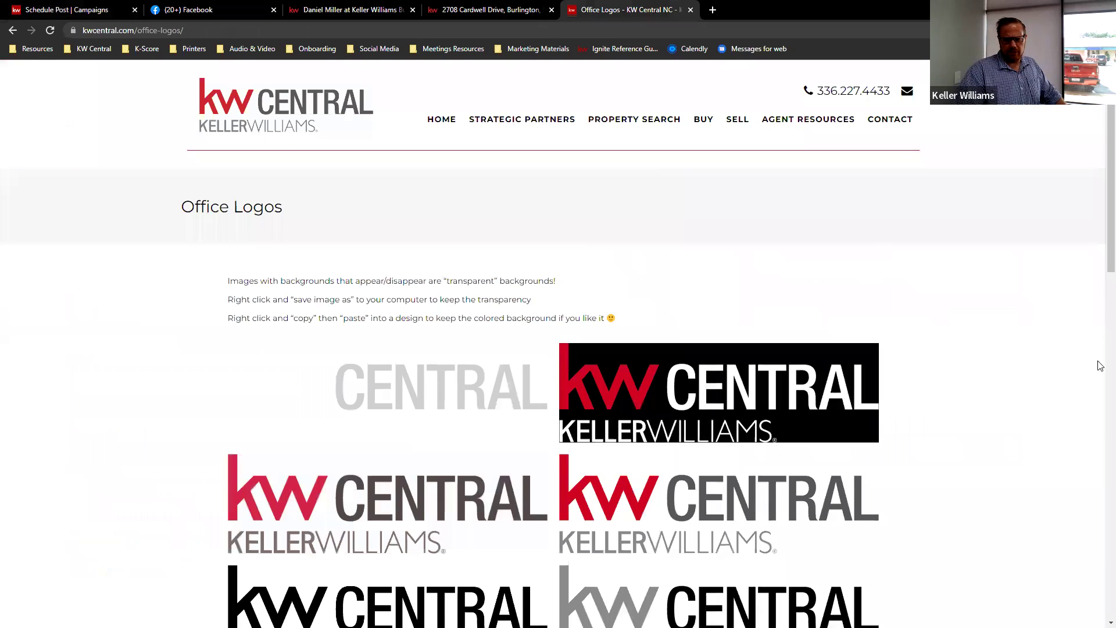
{"action": "left_click", "coordinate": [73, 11]}
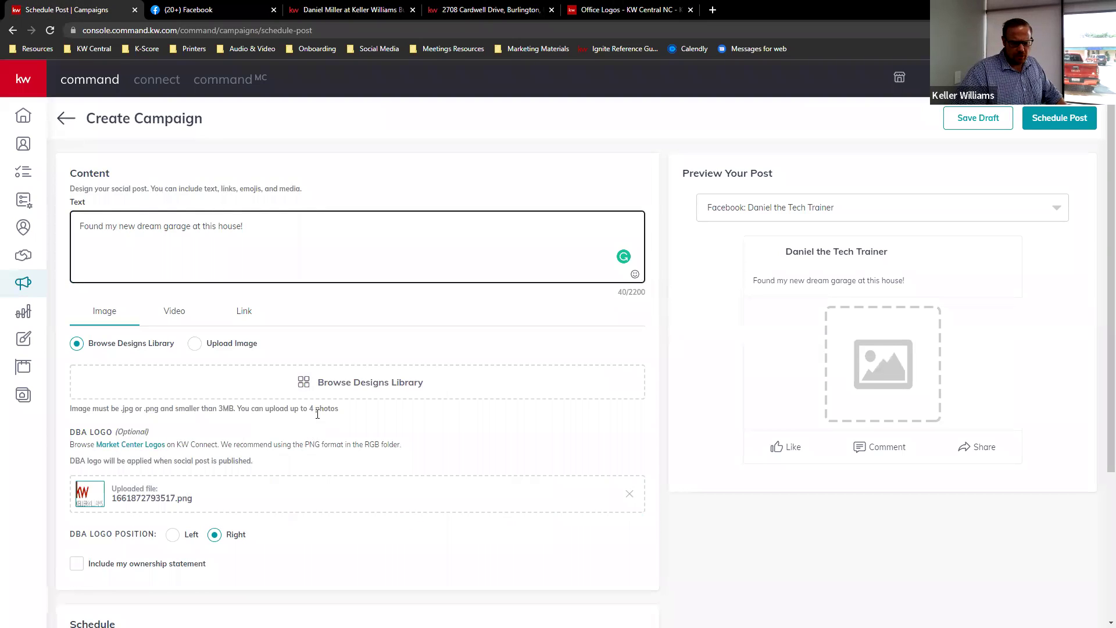
{"action": "scroll", "coordinate": [317, 414], "scroll_direction": "down", "scroll_amount": 2}
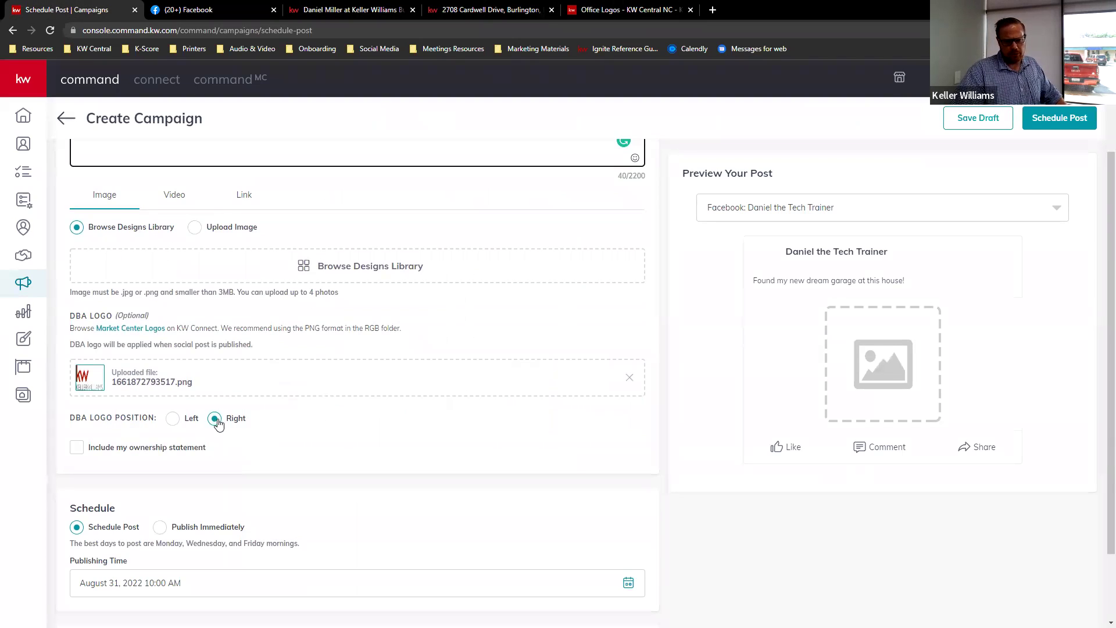
{"action": "scroll", "coordinate": [308, 378], "scroll_direction": "up", "scroll_amount": 1}
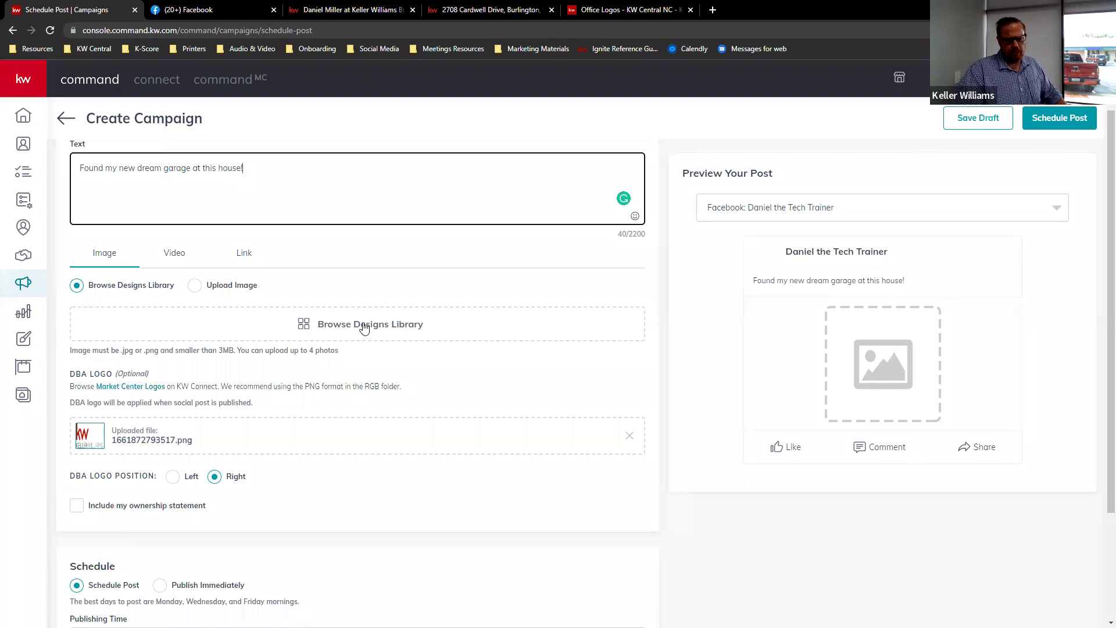
{"action": "left_click", "coordinate": [364, 328]}
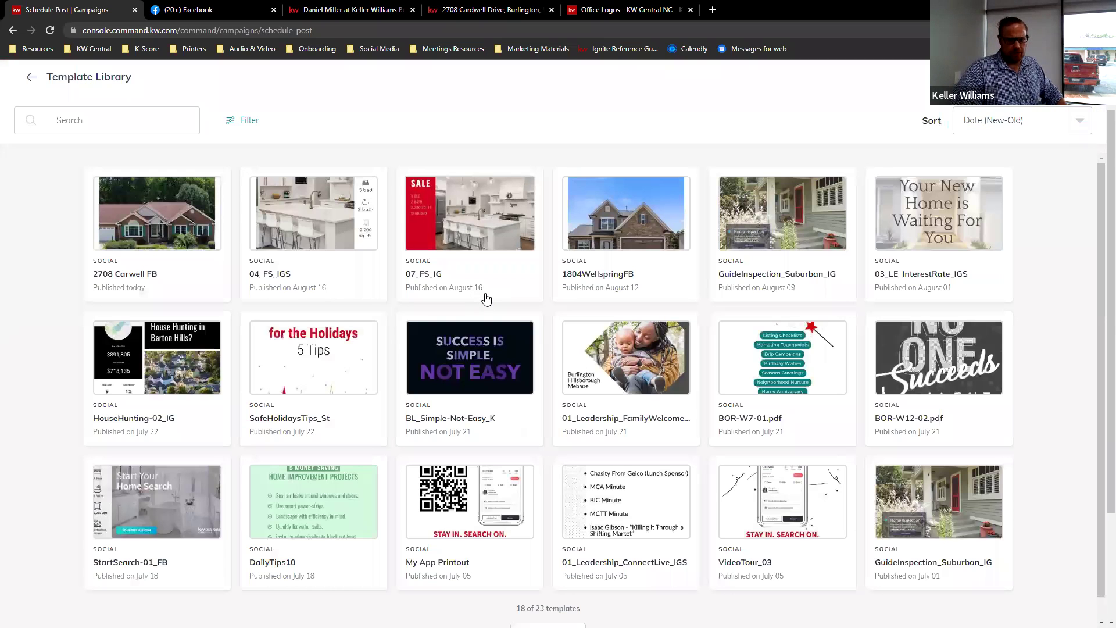
{"action": "left_click", "coordinate": [32, 77]}
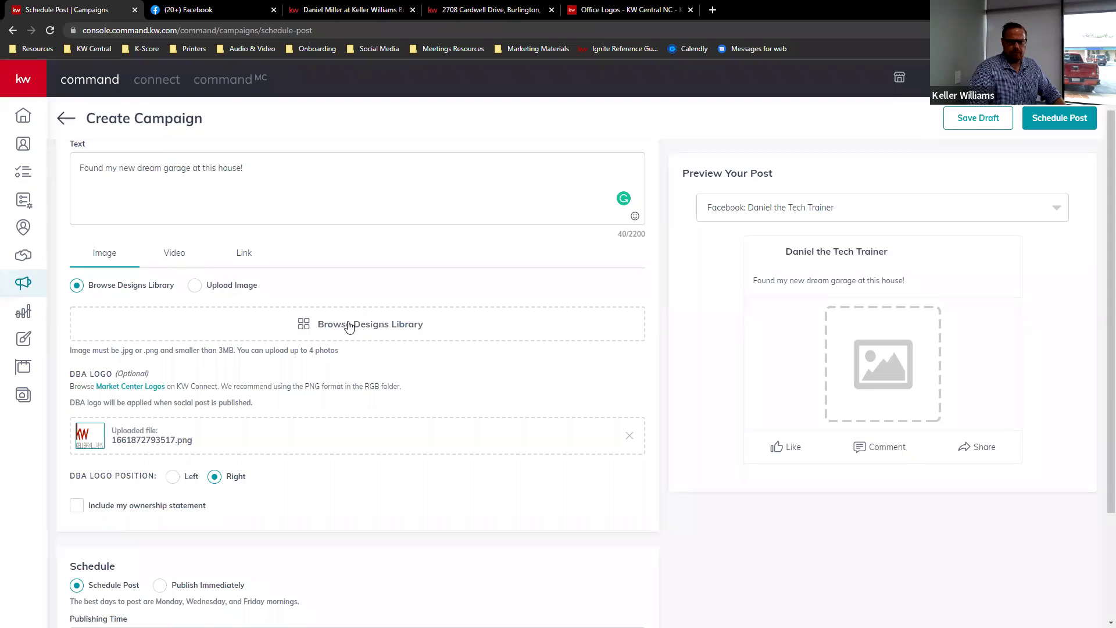
{"action": "left_click", "coordinate": [350, 326]}
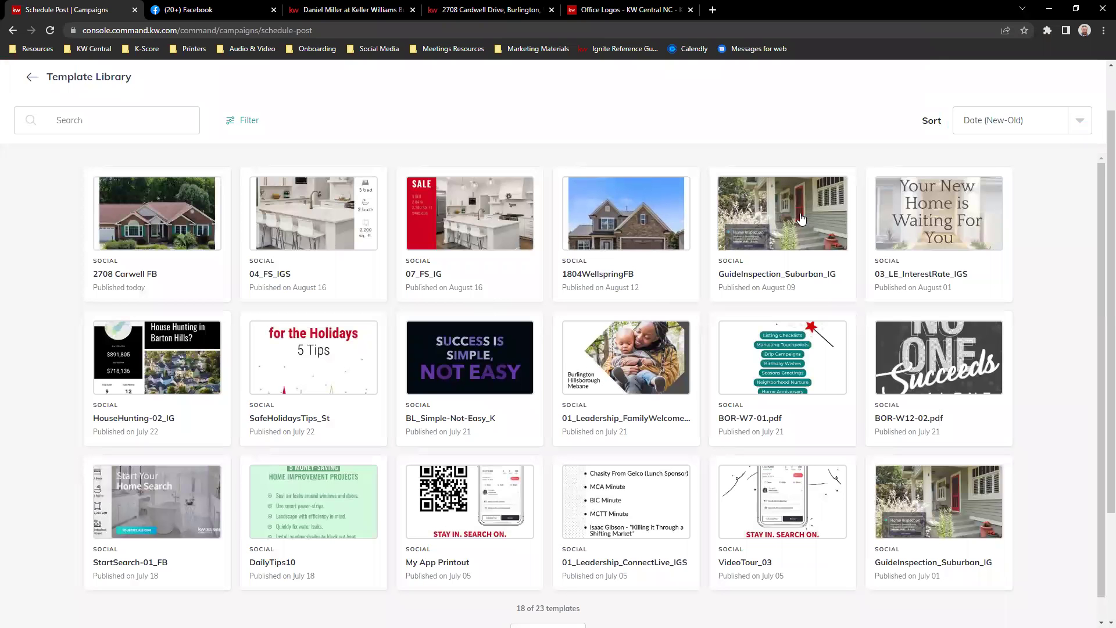
{"action": "left_click", "coordinate": [177, 235]}
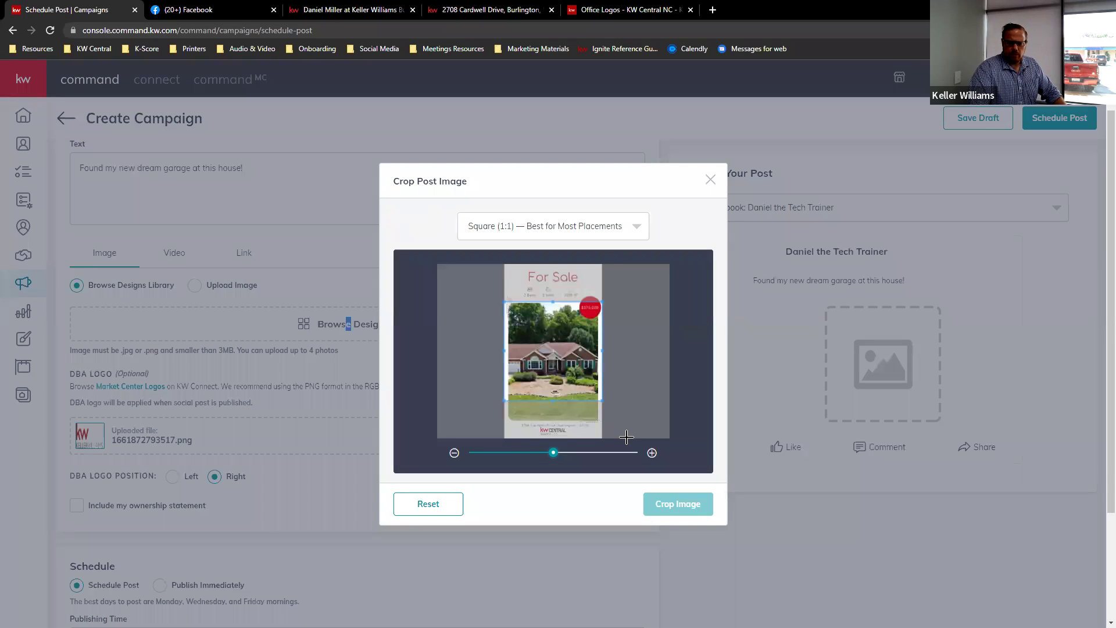
{"action": "left_click", "coordinate": [570, 233]}
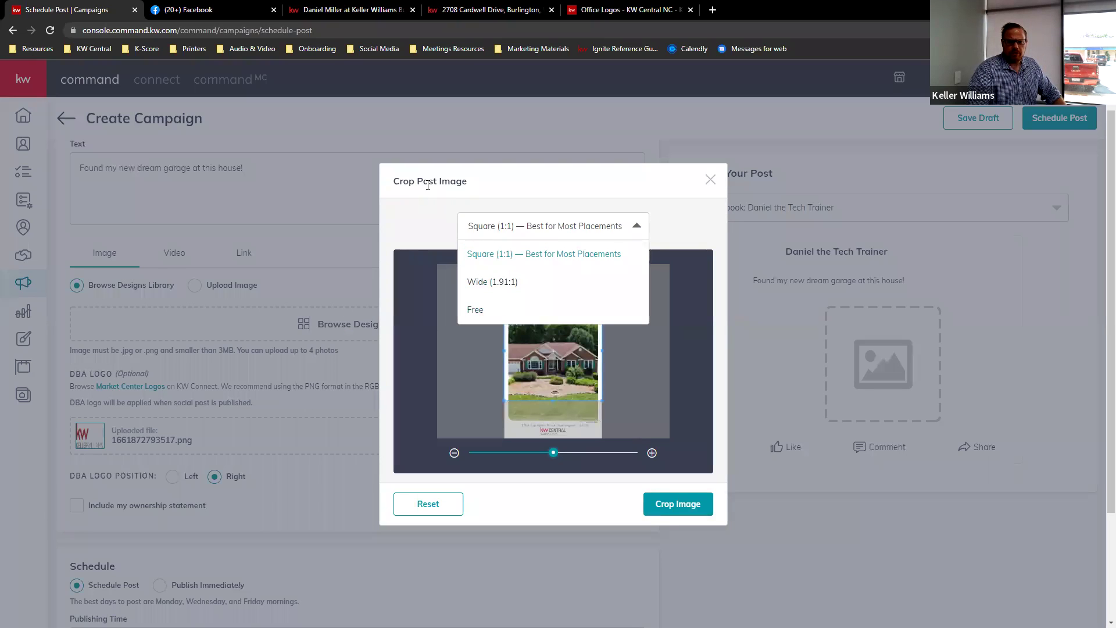
{"action": "left_click", "coordinate": [476, 309]}
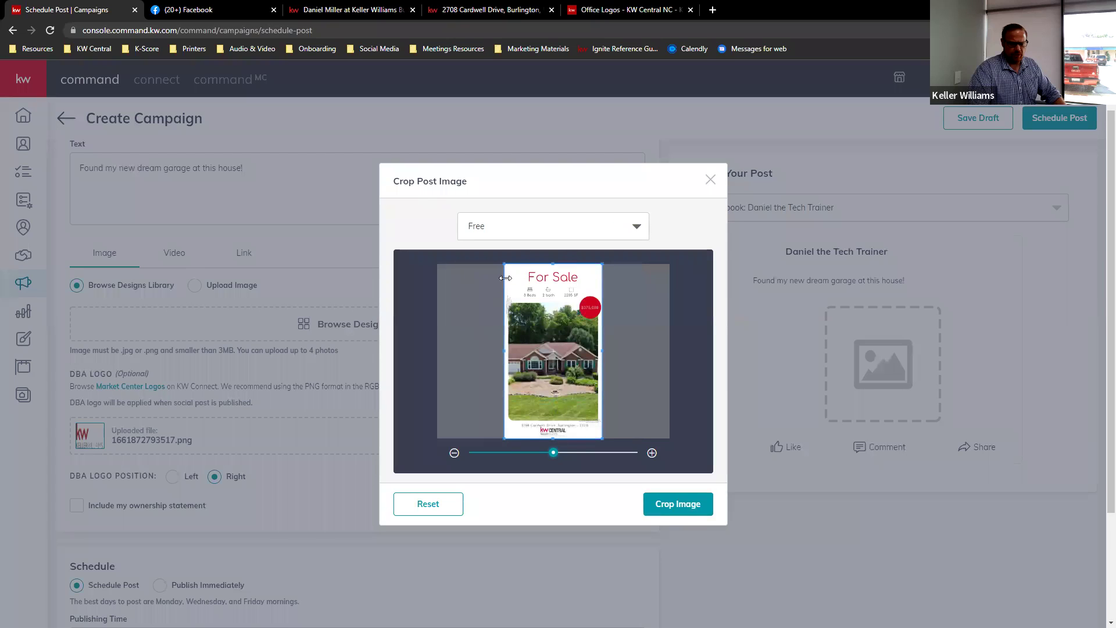
{"action": "left_click", "coordinate": [699, 509]}
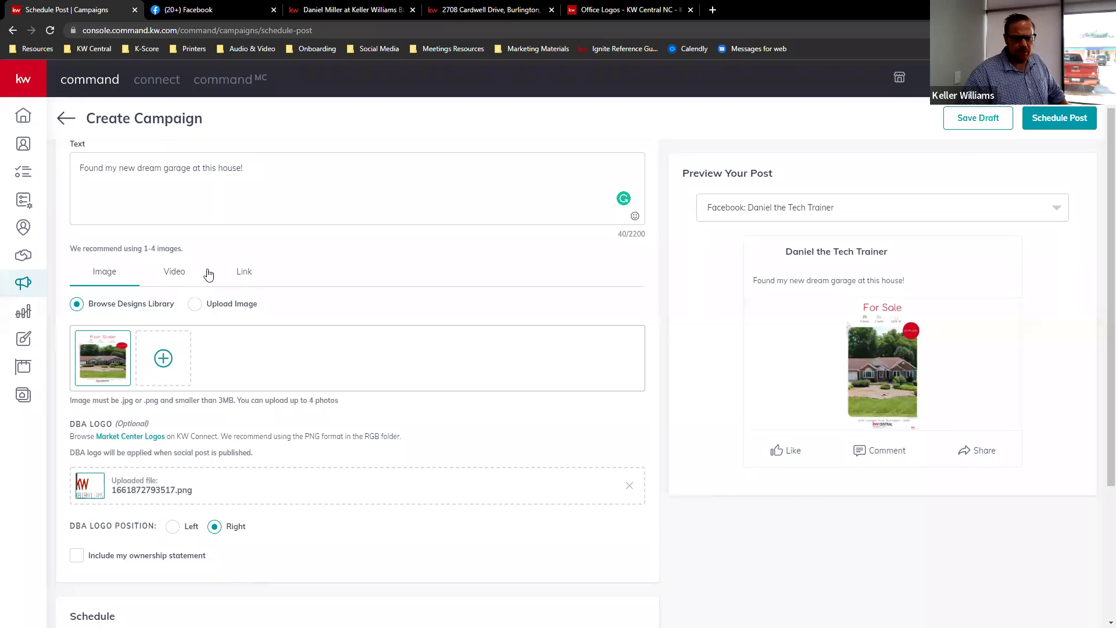
{"action": "left_click", "coordinate": [242, 273]}
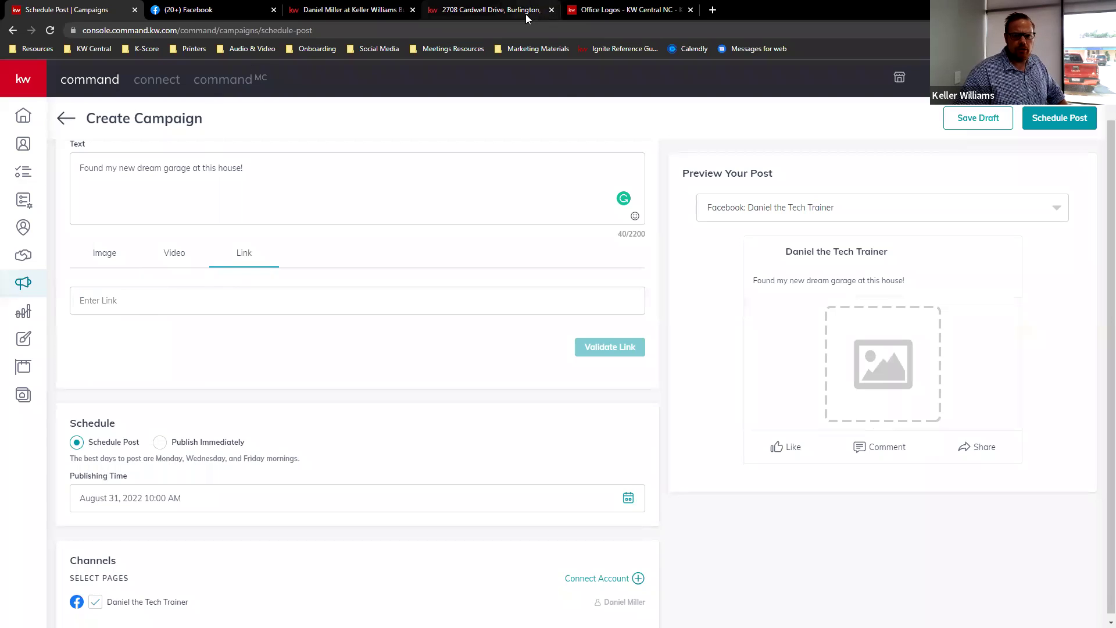
{"action": "left_click", "coordinate": [467, 10]}
{"action": "left_click", "coordinate": [197, 32]}
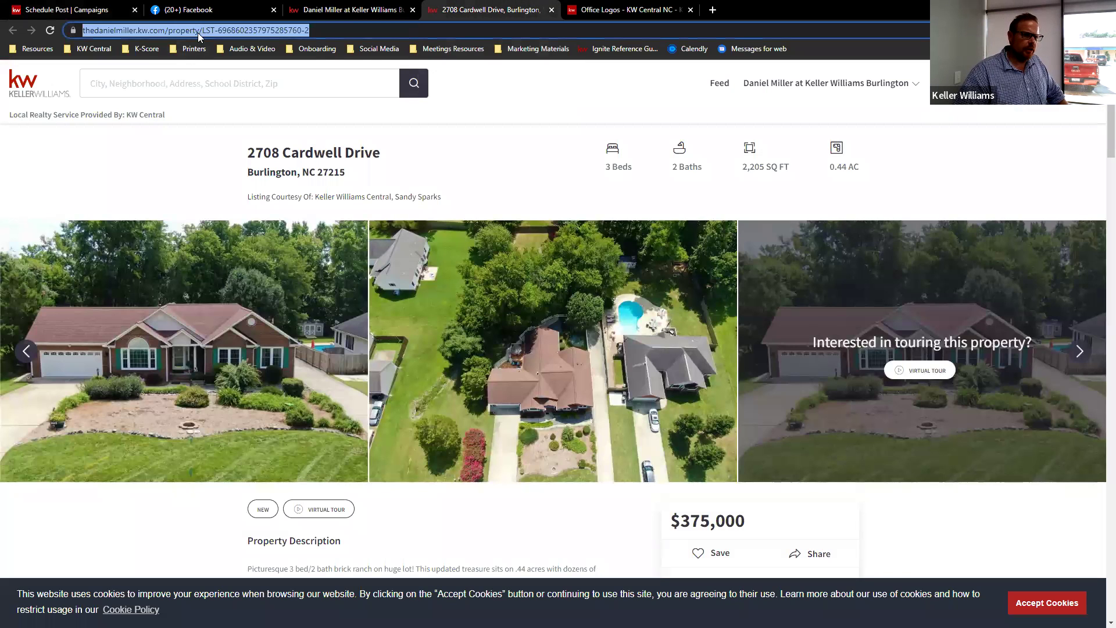
{"action": "right_click", "coordinate": [201, 29]}
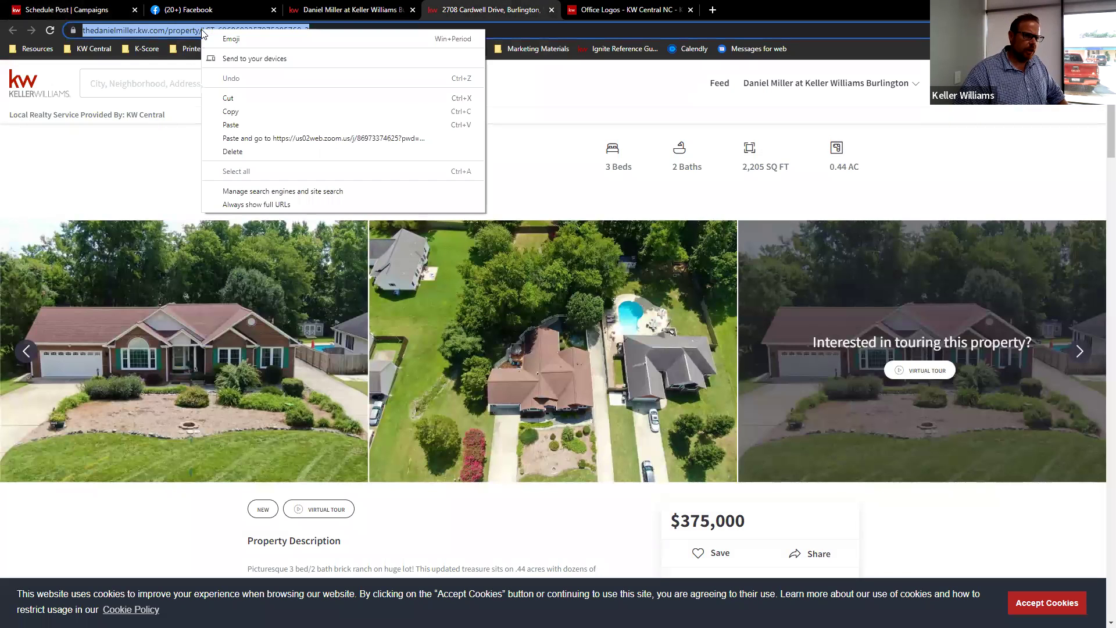
{"action": "left_click", "coordinate": [231, 111]}
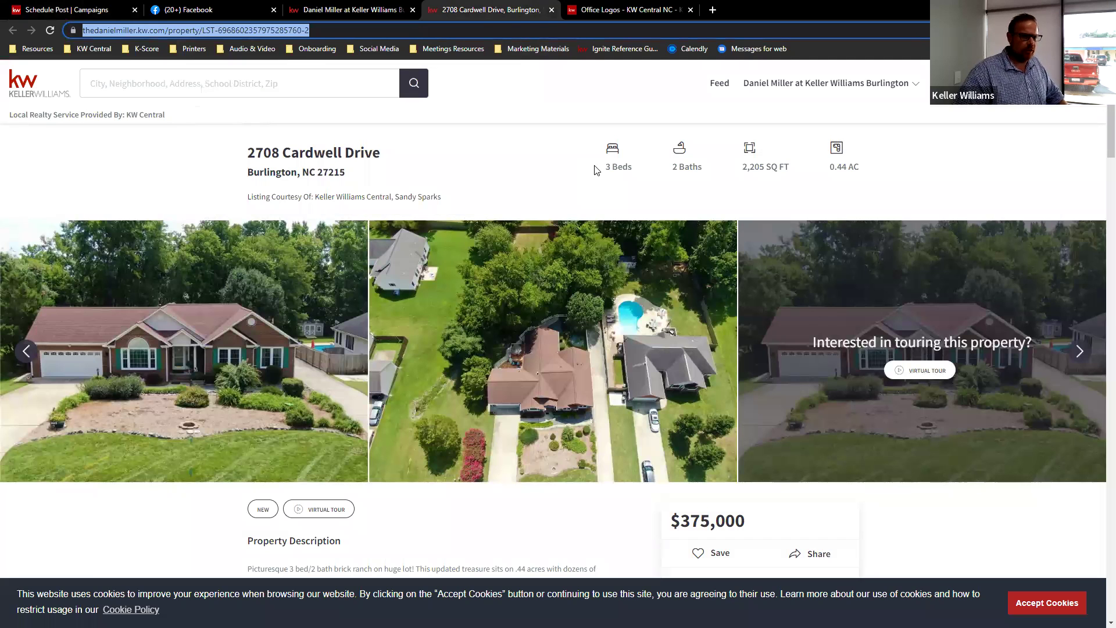
{"action": "scroll", "coordinate": [606, 153], "scroll_direction": "down", "scroll_amount": 3}
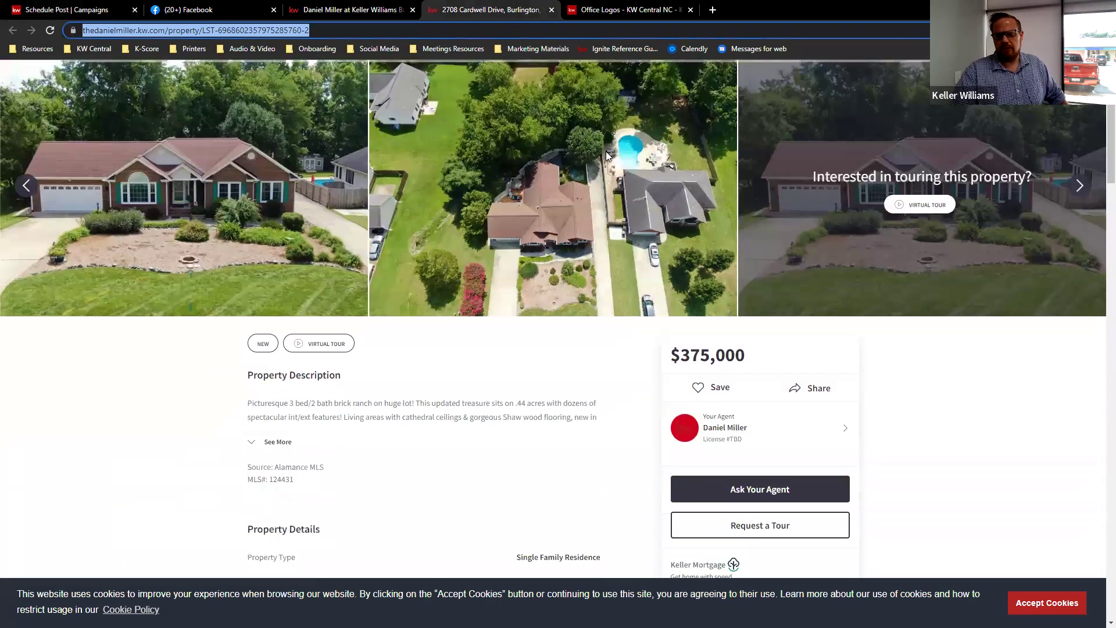
{"action": "scroll", "coordinate": [606, 153], "scroll_direction": "up", "scroll_amount": 3}
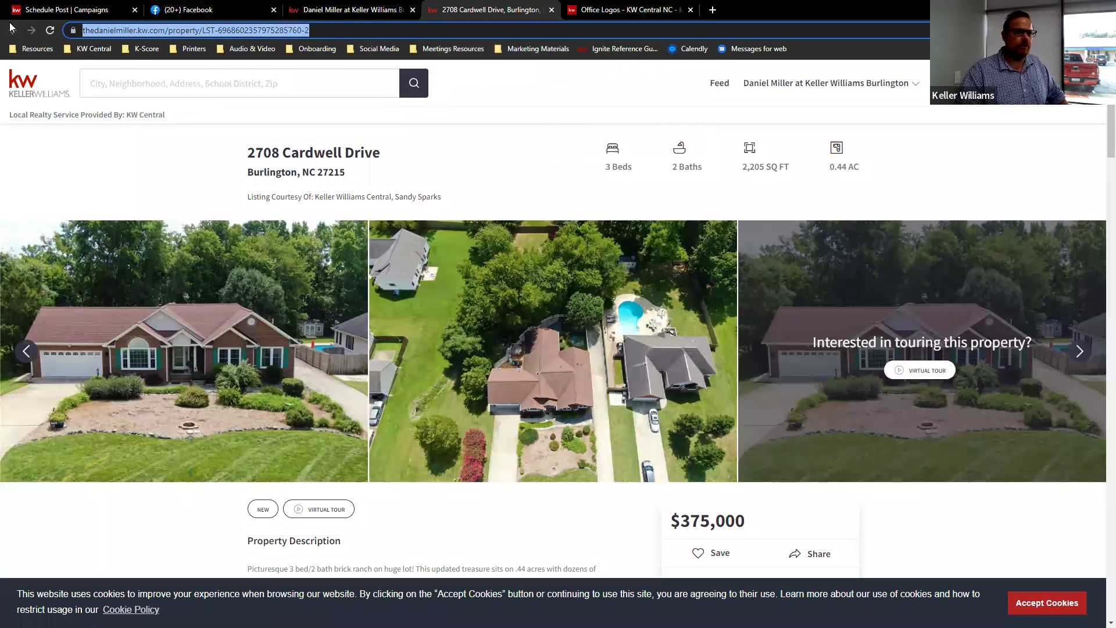
{"action": "left_click", "coordinate": [118, 6]}
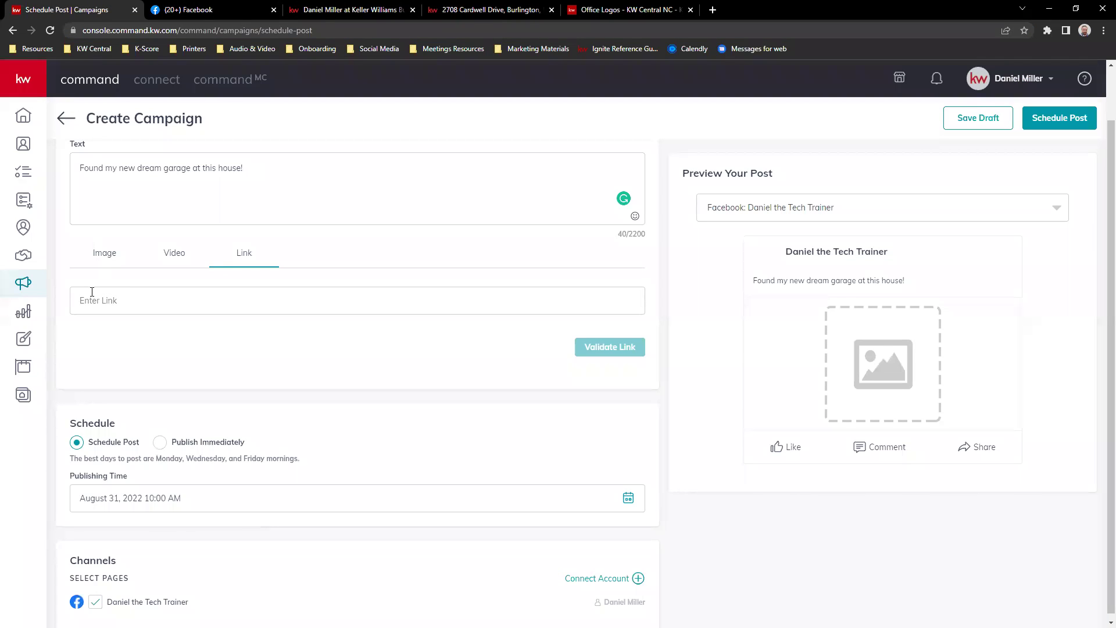
- Paste and validate the listing URL as the post link, then add a new line to the text
{"action": "key", "text": "ctrl+v"}
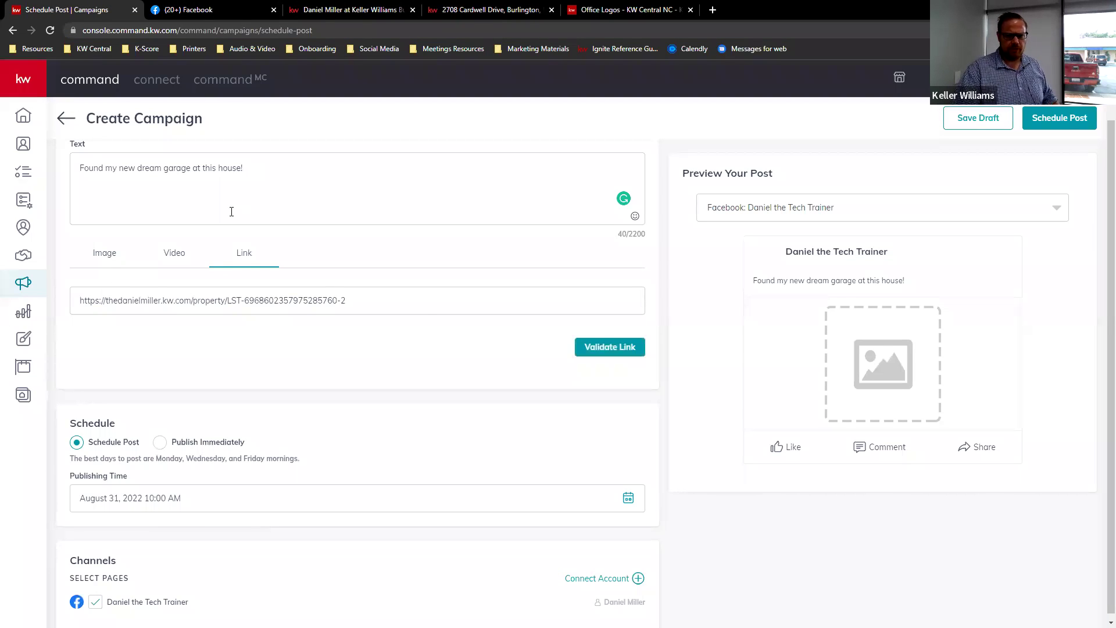
{"action": "left_click", "coordinate": [614, 348]}
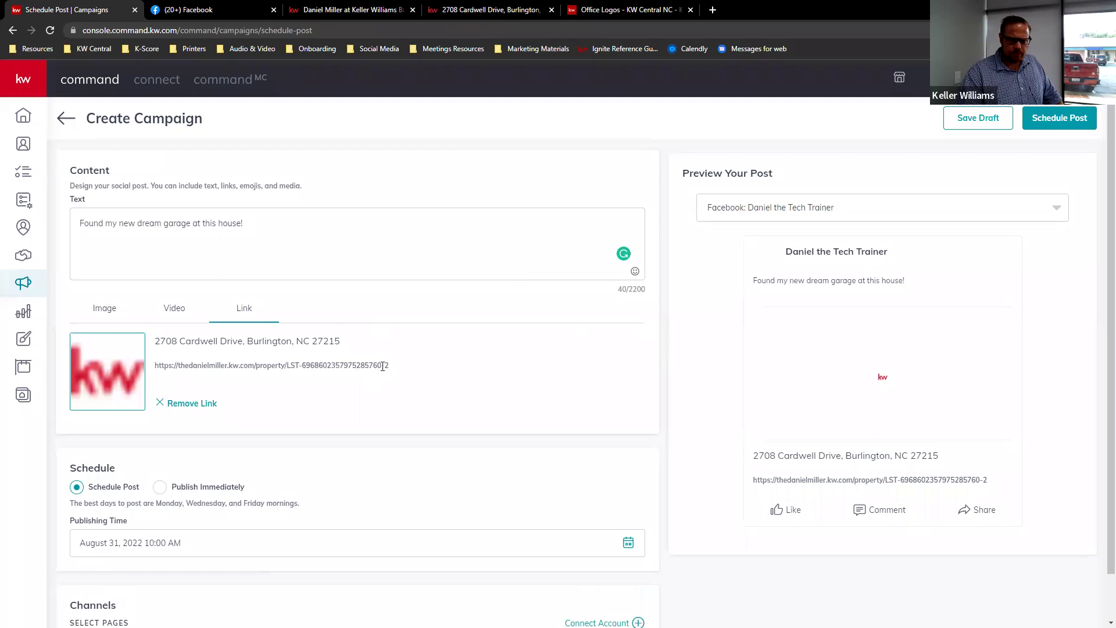
{"action": "scroll", "coordinate": [389, 355], "scroll_direction": "down", "scroll_amount": 1}
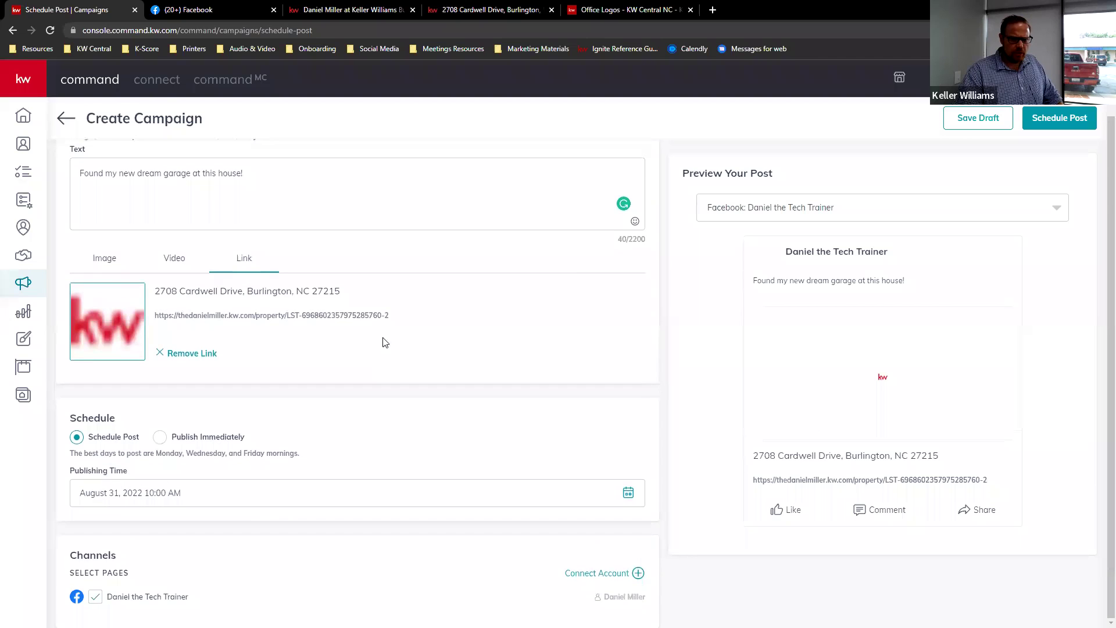
{"action": "left_click", "coordinate": [292, 171]}
{"action": "key", "text": "Return"}
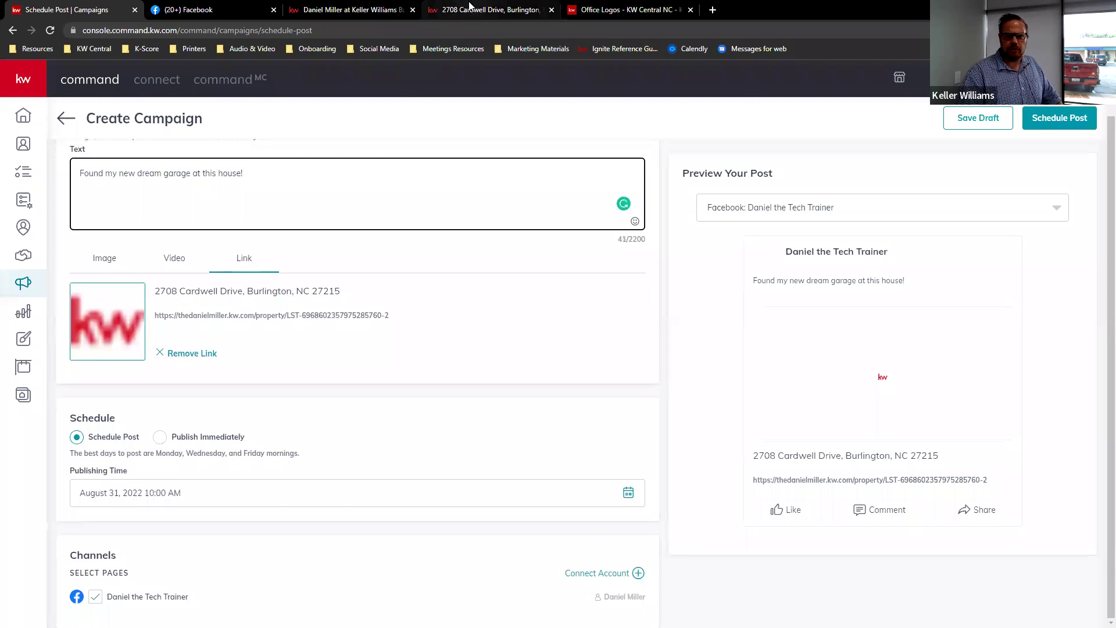
{"action": "left_click", "coordinate": [469, 7]}
- Expand the Cardwell Drive property description and select its opening through 'magical backyard!'
{"action": "scroll", "coordinate": [580, 268], "scroll_direction": "down", "scroll_amount": 4}
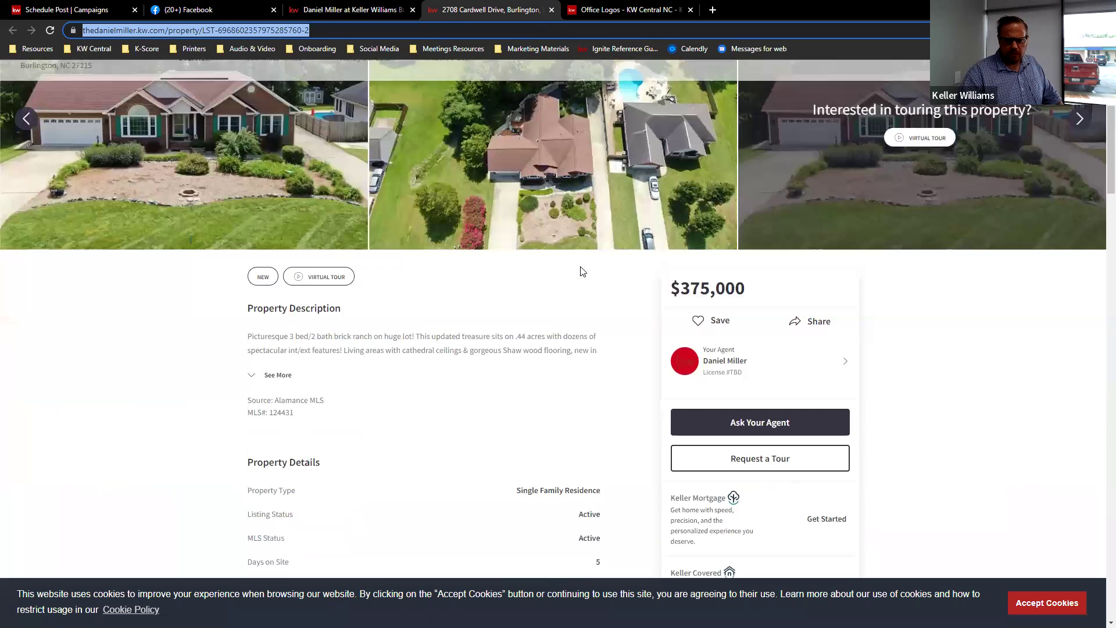
{"action": "left_click", "coordinate": [274, 376]}
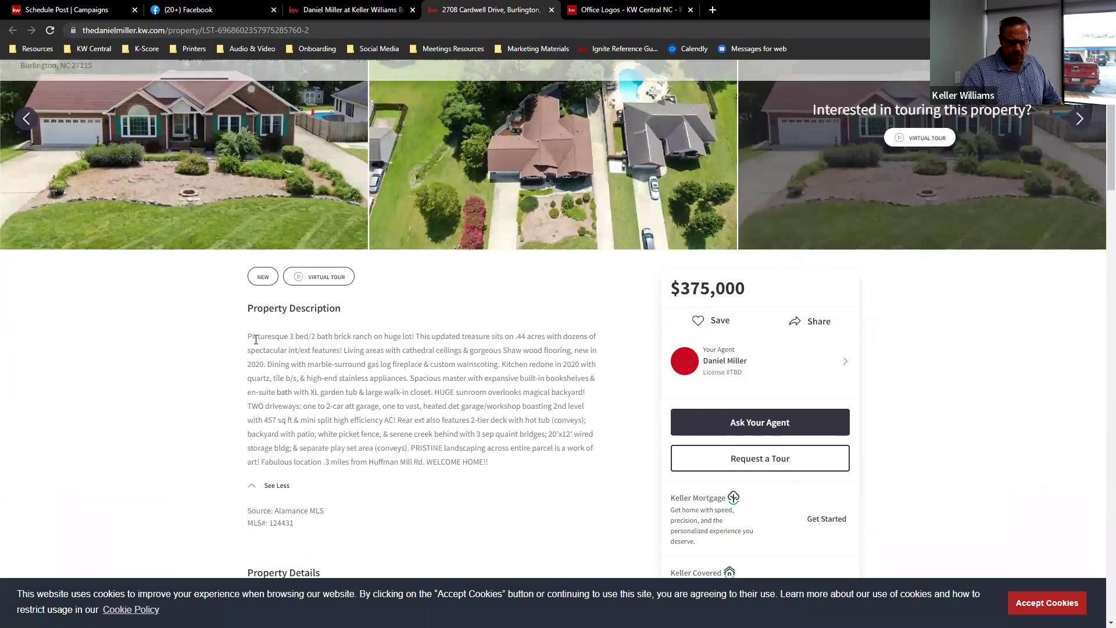
{"action": "left_click_drag", "start_coordinate": [250, 335], "coordinate": [594, 400]}
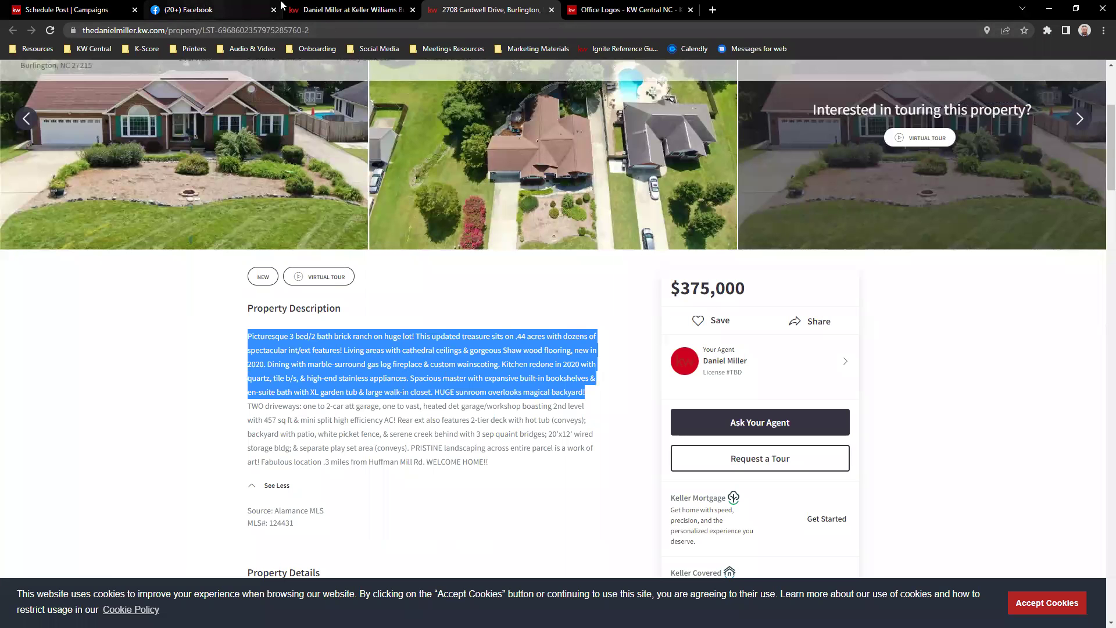
{"action": "left_click", "coordinate": [350, 10]}
- Paste the Cardwell Drive description into the post text, ending with 'Click the link to see more!'
{"action": "left_click", "coordinate": [154, 12]}
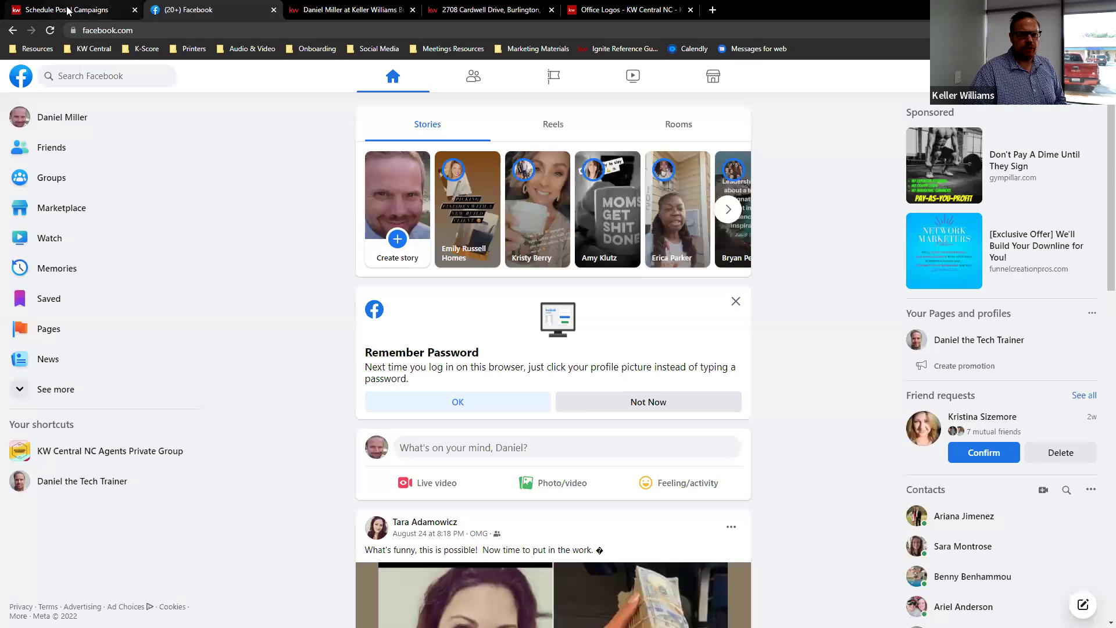
{"action": "left_click", "coordinate": [70, 10]}
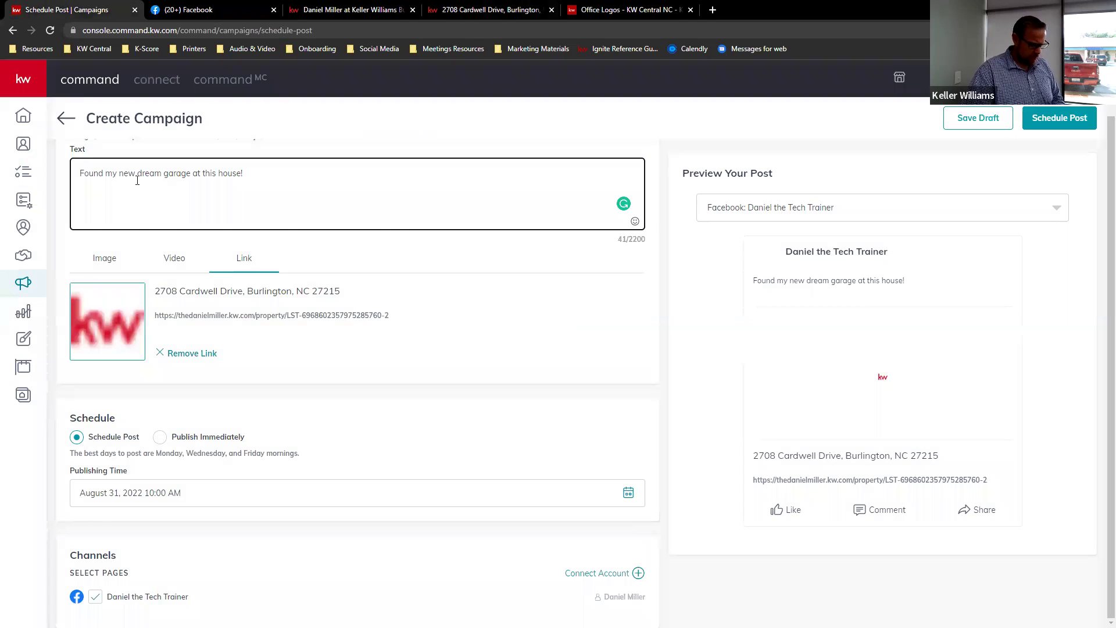
{"action": "type", "text": "Picturesque 3 bed/2 bath brick ranch on huge lot! This updated treasure sits on .44 acres with dozens of spectacular int/ext features! Living areas with cathedral ceilings & gorgeous Shaw wood flooring, new in 2020. Dining with marble-surround gas log fireplace & custom wainscoting. Kitchen redone in 2020 with quartz, tile b/s, & high-end stainless appliances. Spacious master with expansive built-in bookshelves & en-suite bath with XL garden tub & large walk-in closet. HUGE sunroom overlooks magical backyard!"}
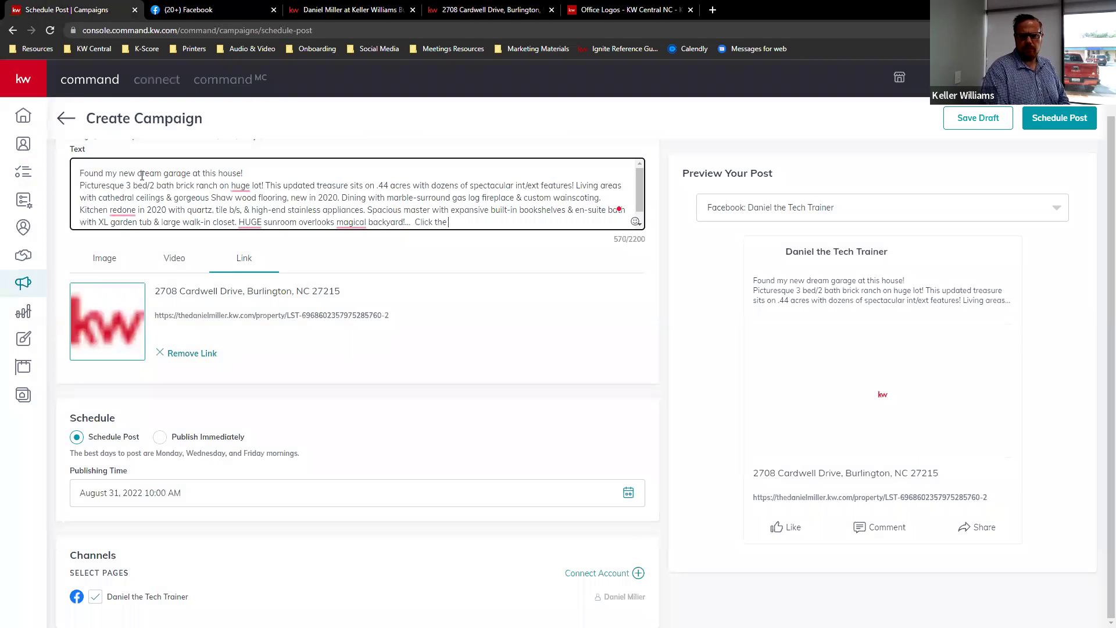
{"action": "type", "text": "more!"}
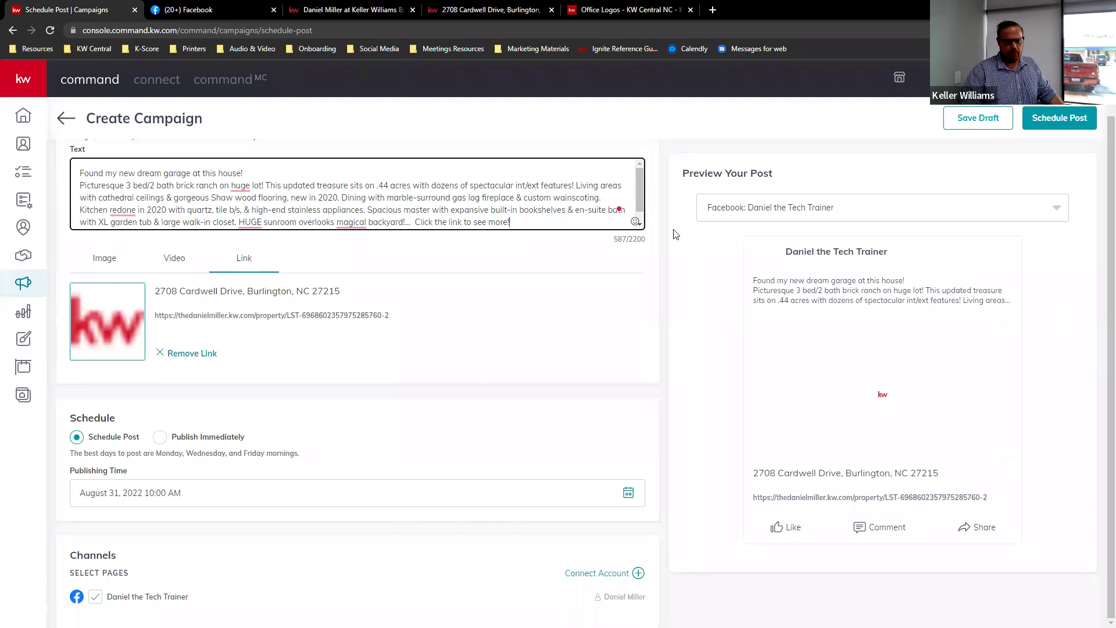
{"action": "scroll", "coordinate": [308, 261], "scroll_direction": "up", "scroll_amount": 1}
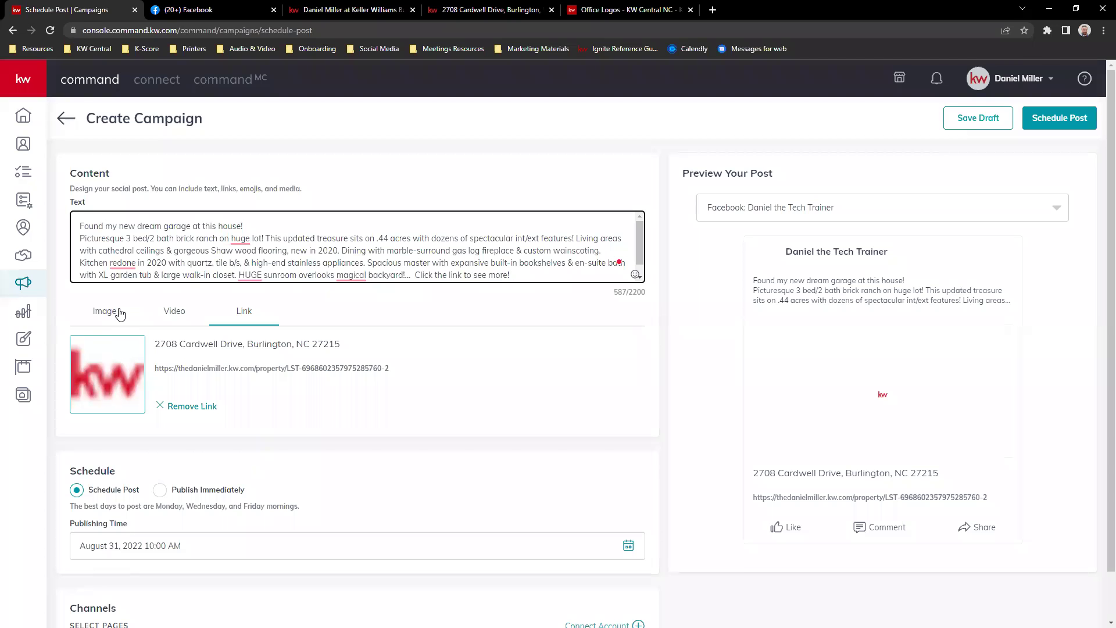
- Switch the attachment back to the For Sale flyer image after glancing at the Video option
{"action": "left_click", "coordinate": [119, 314]}
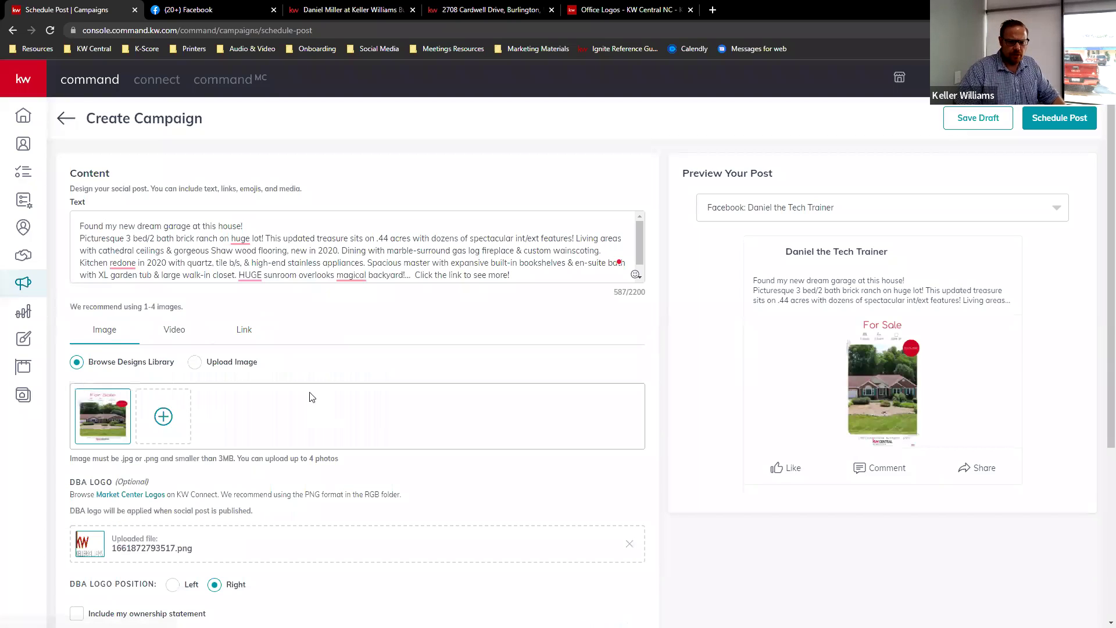
{"action": "left_click", "coordinate": [180, 331]}
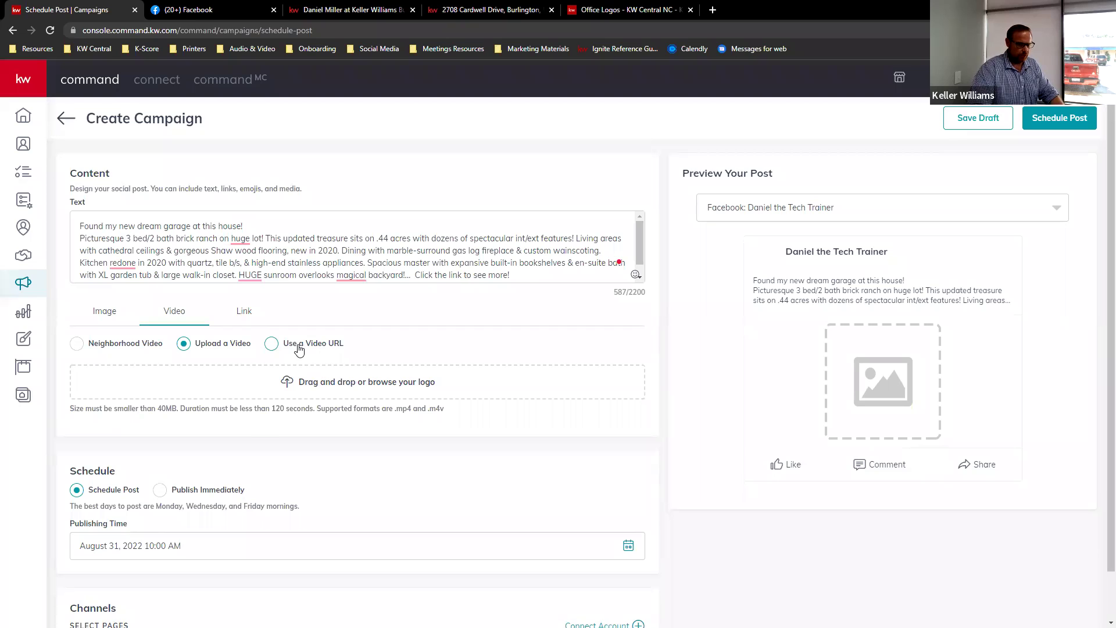
{"action": "left_click", "coordinate": [105, 312]}
{"action": "scroll", "coordinate": [346, 380], "scroll_direction": "down", "scroll_amount": 2}
{"action": "scroll", "coordinate": [349, 375], "scroll_direction": "down", "scroll_amount": 2}
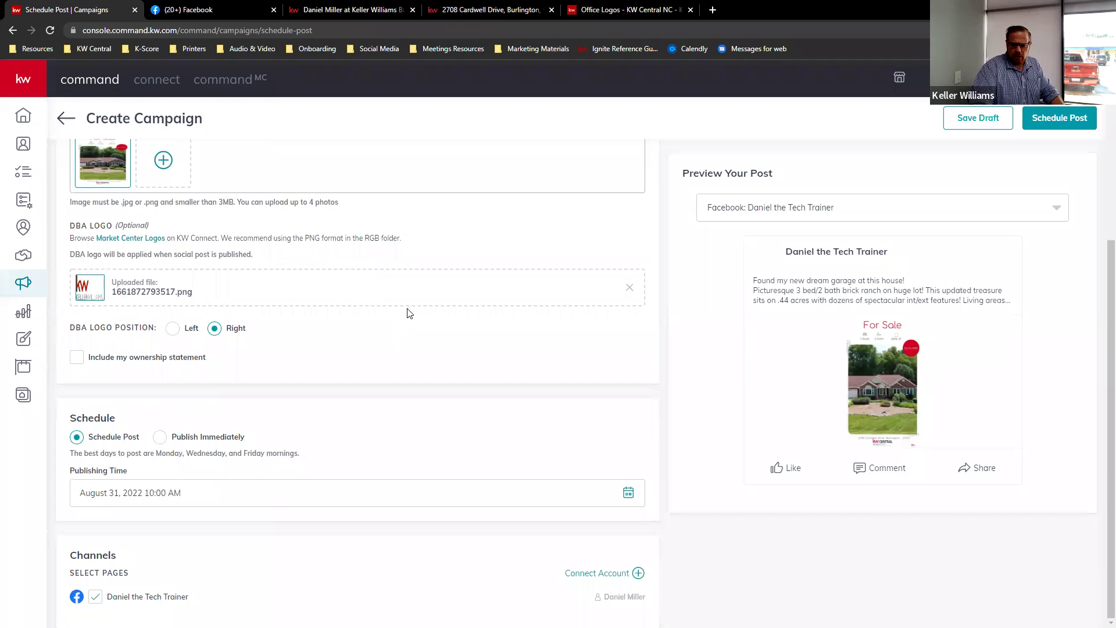
- Schedule the post for August 31, 2022 at 10:00 am and confirm
{"action": "left_click", "coordinate": [1063, 119]}
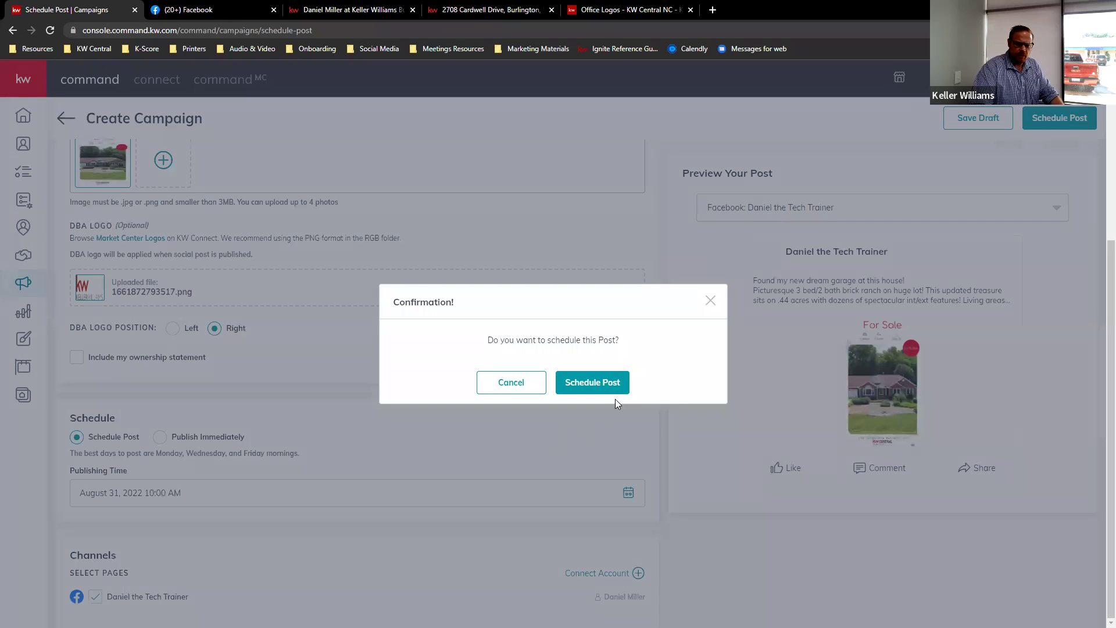
{"action": "left_click", "coordinate": [602, 385]}
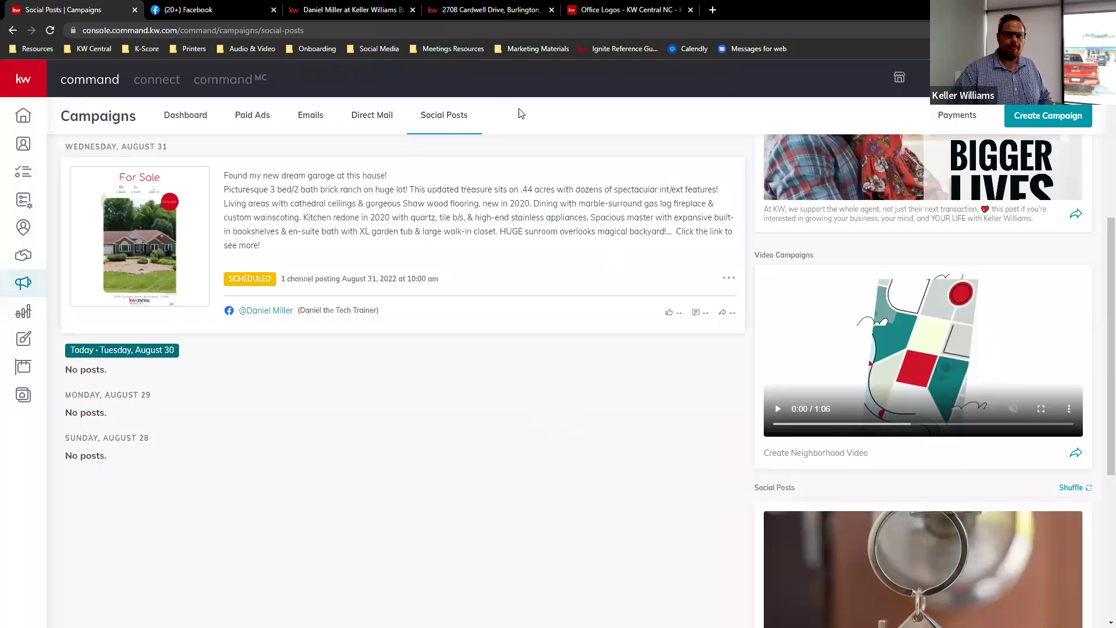
{"action": "left_click", "coordinate": [198, 10]}
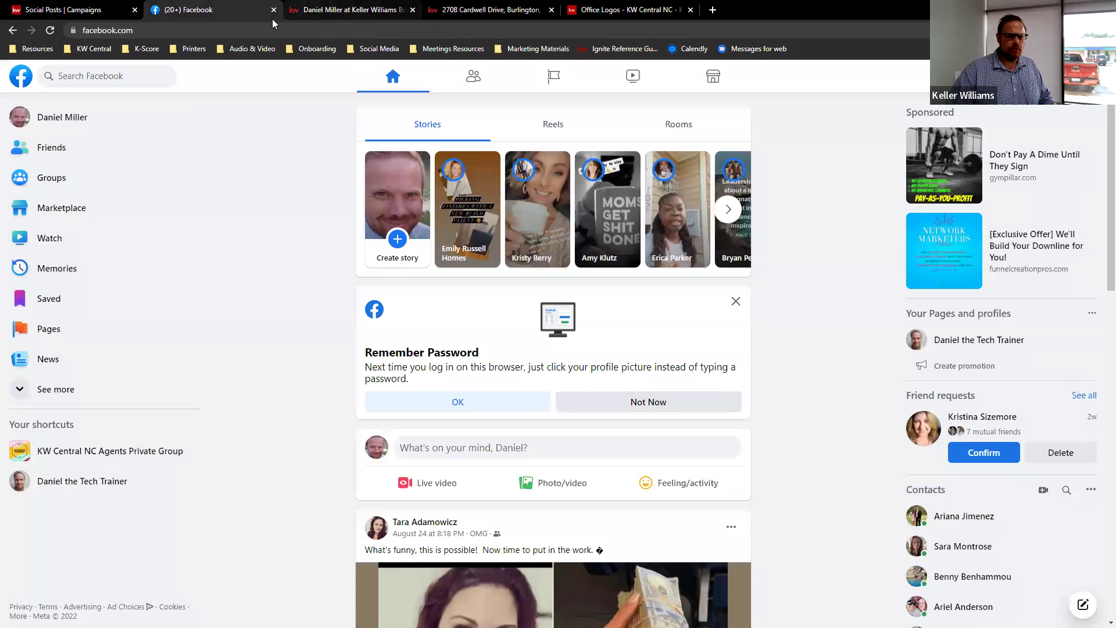
{"action": "left_click", "coordinate": [30, 83]}
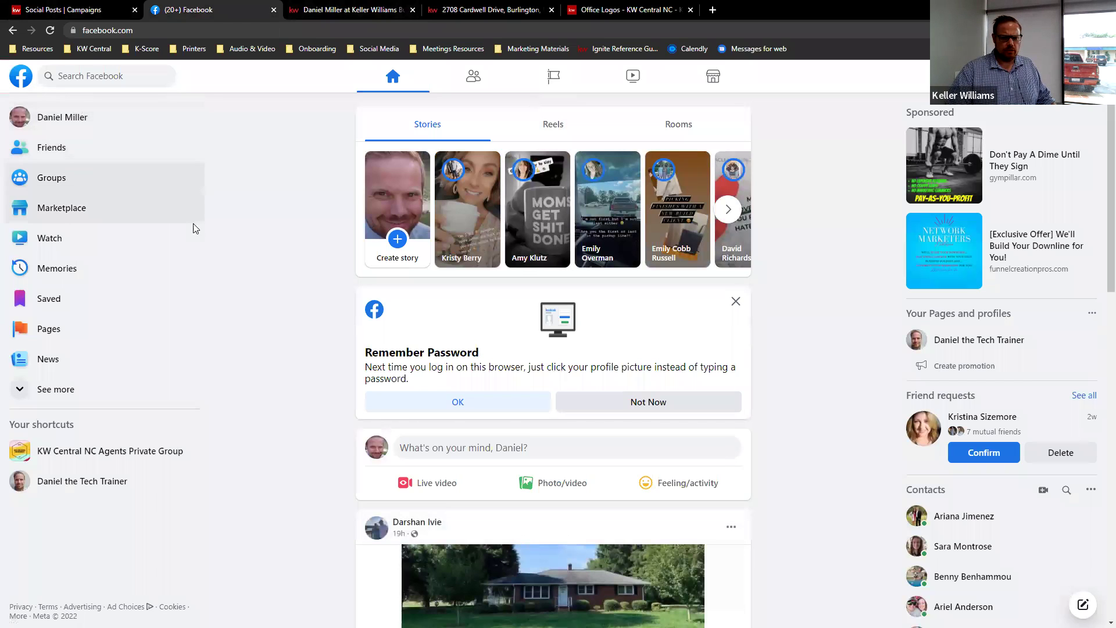
{"action": "left_click", "coordinate": [51, 118]}
{"action": "scroll", "coordinate": [134, 157], "scroll_direction": "down", "scroll_amount": 6}
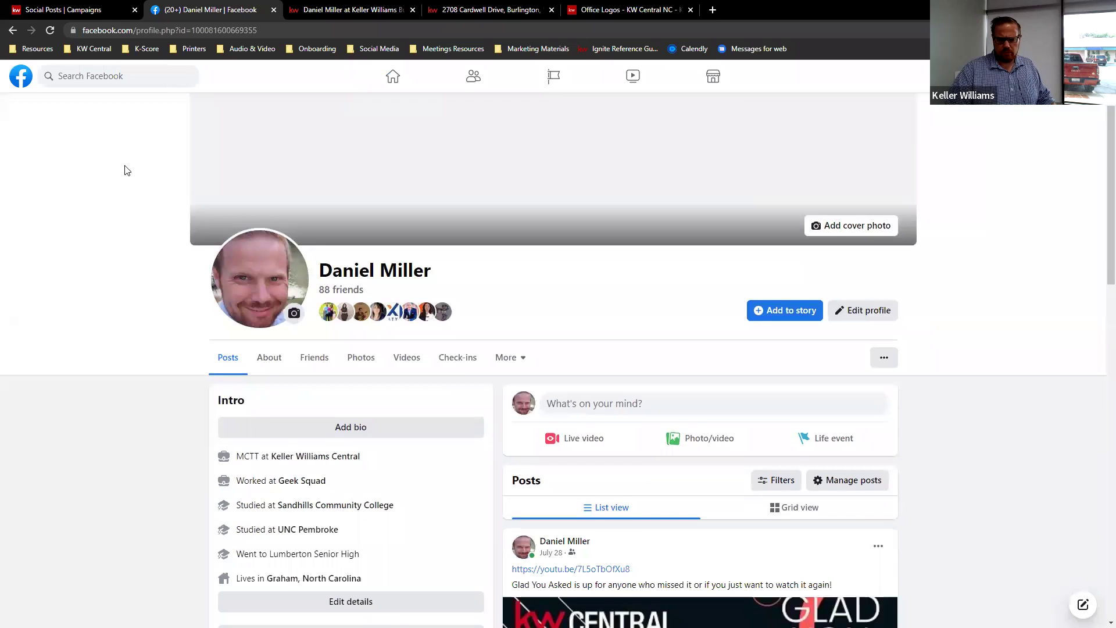
{"action": "scroll", "coordinate": [132, 154], "scroll_direction": "down", "scroll_amount": 3}
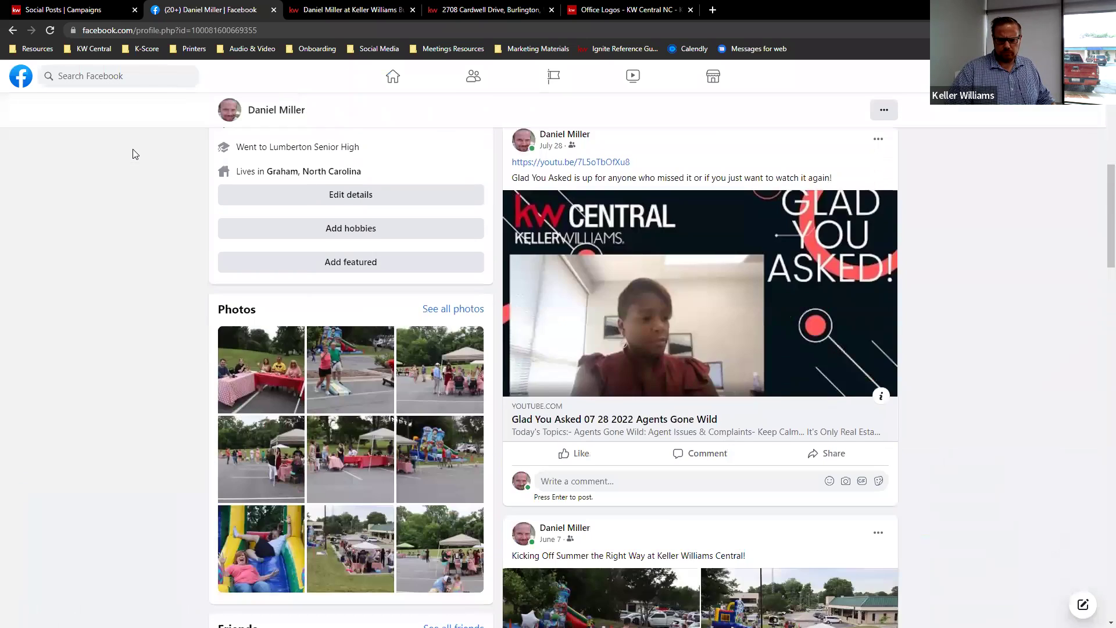
{"action": "scroll", "coordinate": [135, 147], "scroll_direction": "down", "scroll_amount": 6}
{"action": "scroll", "coordinate": [136, 128], "scroll_direction": "up", "scroll_amount": 14}
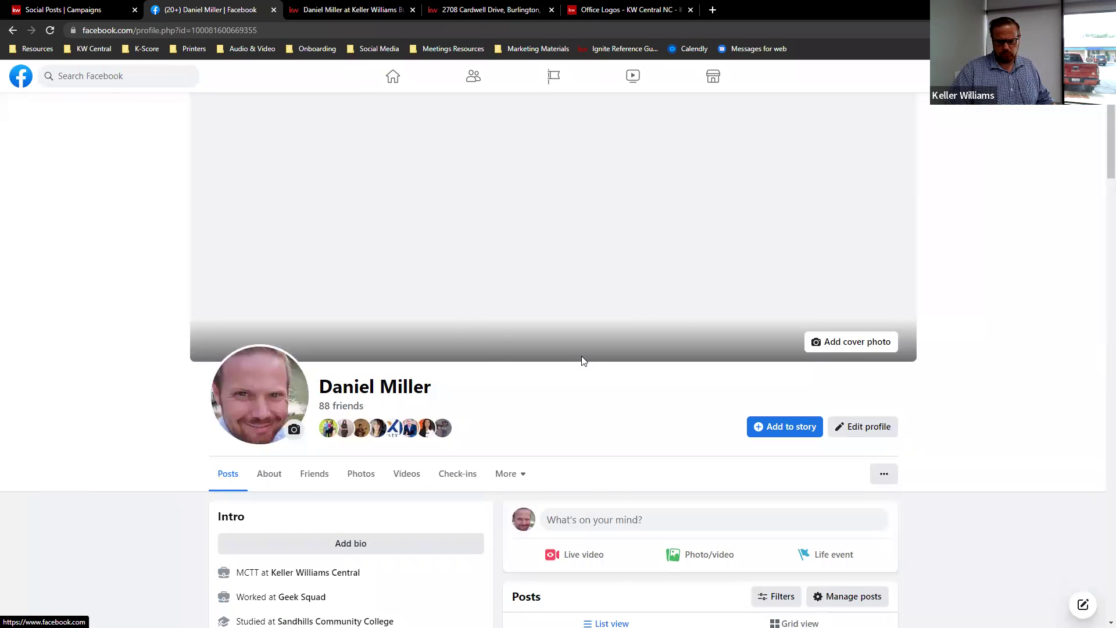
{"action": "scroll", "coordinate": [582, 361], "scroll_direction": "down", "scroll_amount": 3}
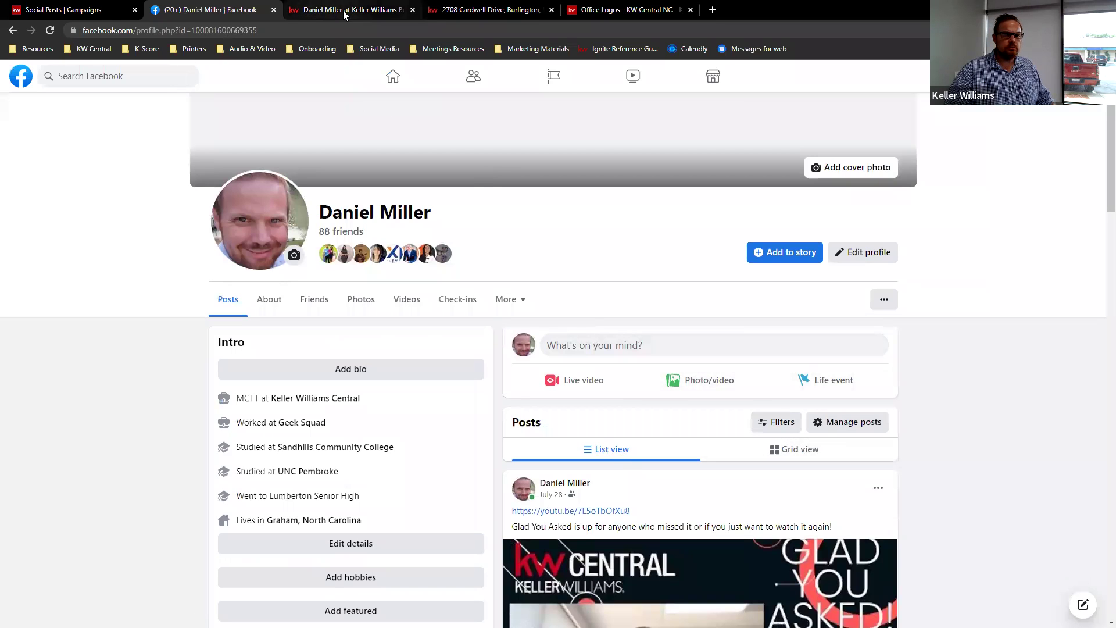
{"action": "left_click", "coordinate": [64, 10]}
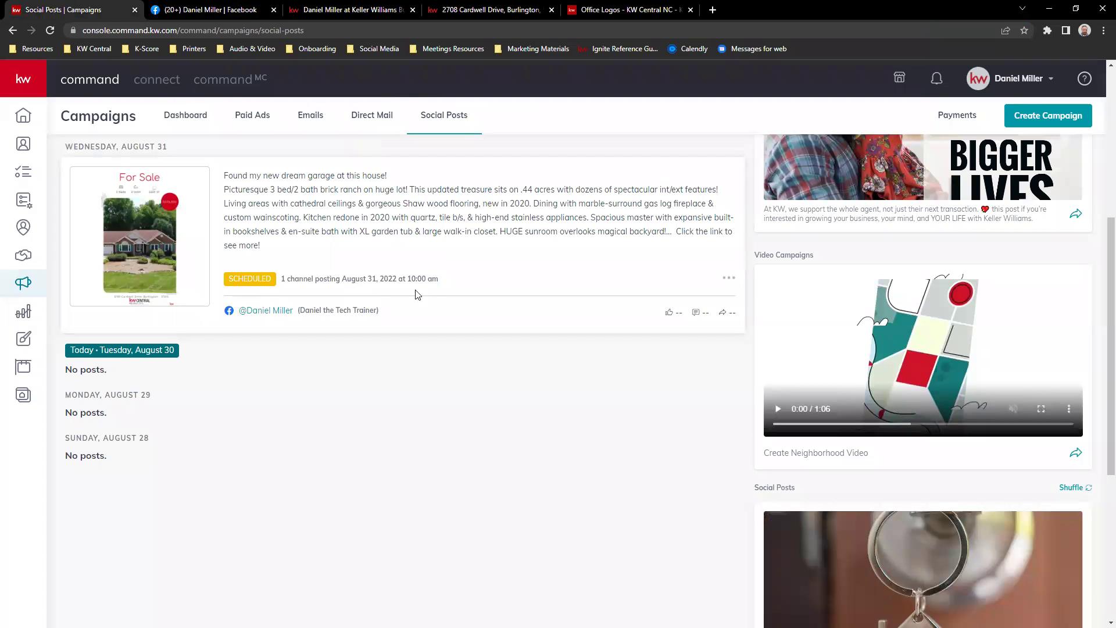
- Pull the scheduled post back for editing from its actions menu
{"action": "left_click", "coordinate": [729, 281]}
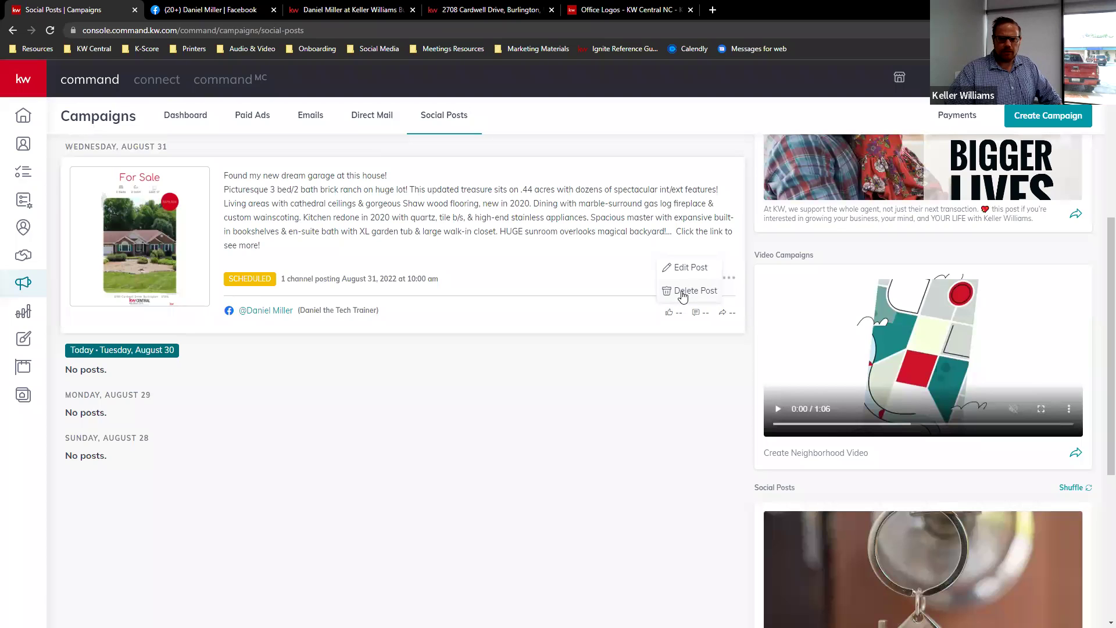
{"action": "left_click", "coordinate": [683, 269]}
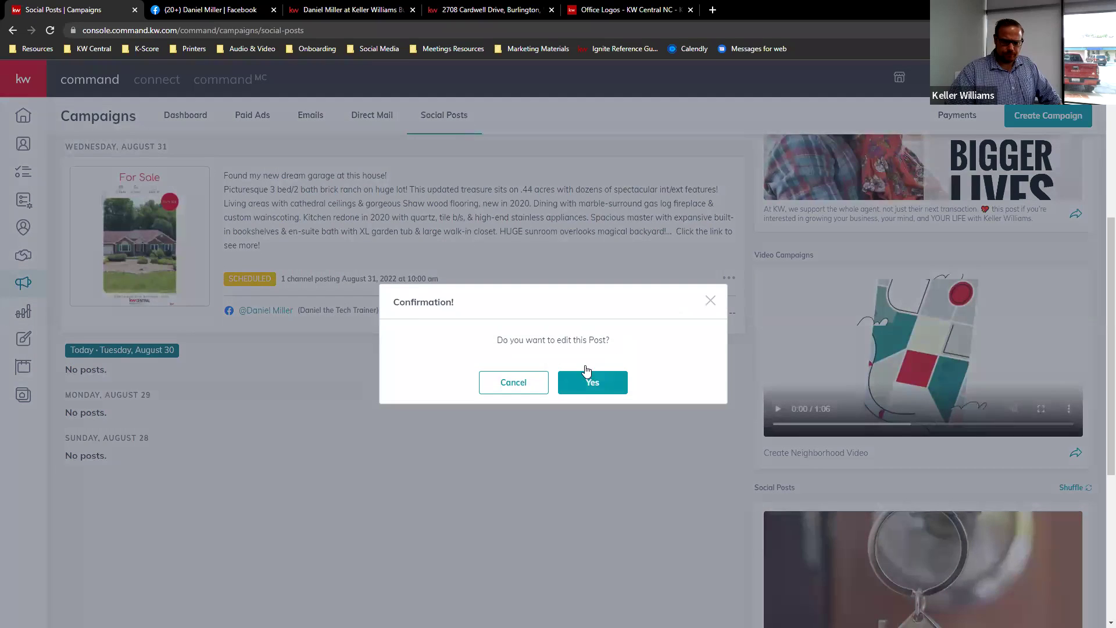
{"action": "left_click", "coordinate": [582, 382]}
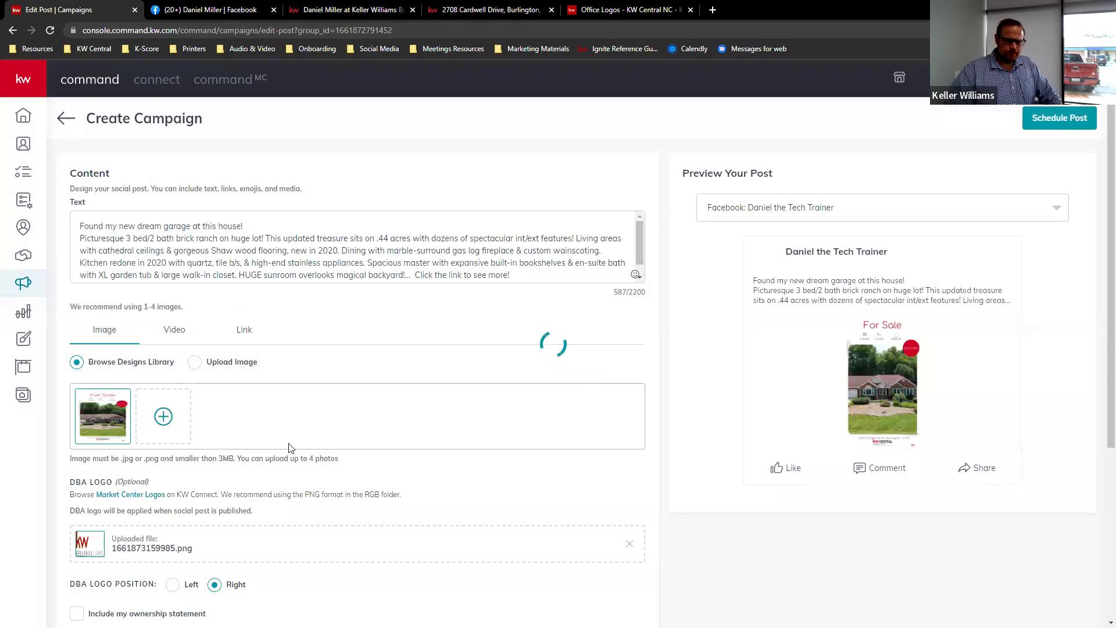
- Publish the post immediately instead of scheduling it, confirming in the dialog
{"action": "scroll", "coordinate": [332, 336], "scroll_direction": "down", "scroll_amount": 2}
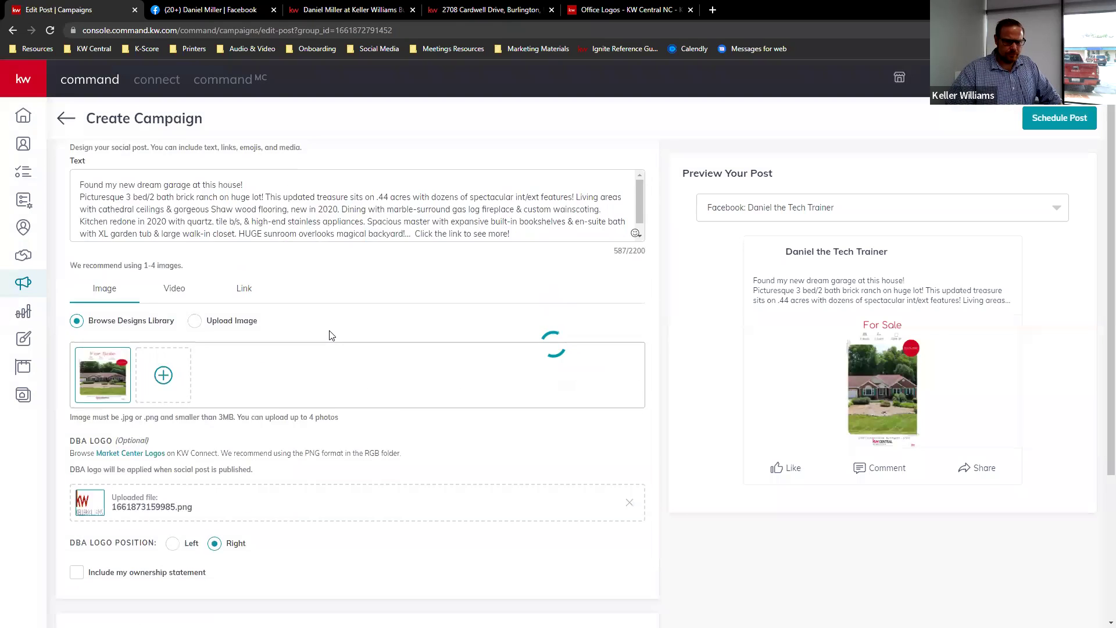
{"action": "scroll", "coordinate": [330, 336], "scroll_direction": "down", "scroll_amount": 2}
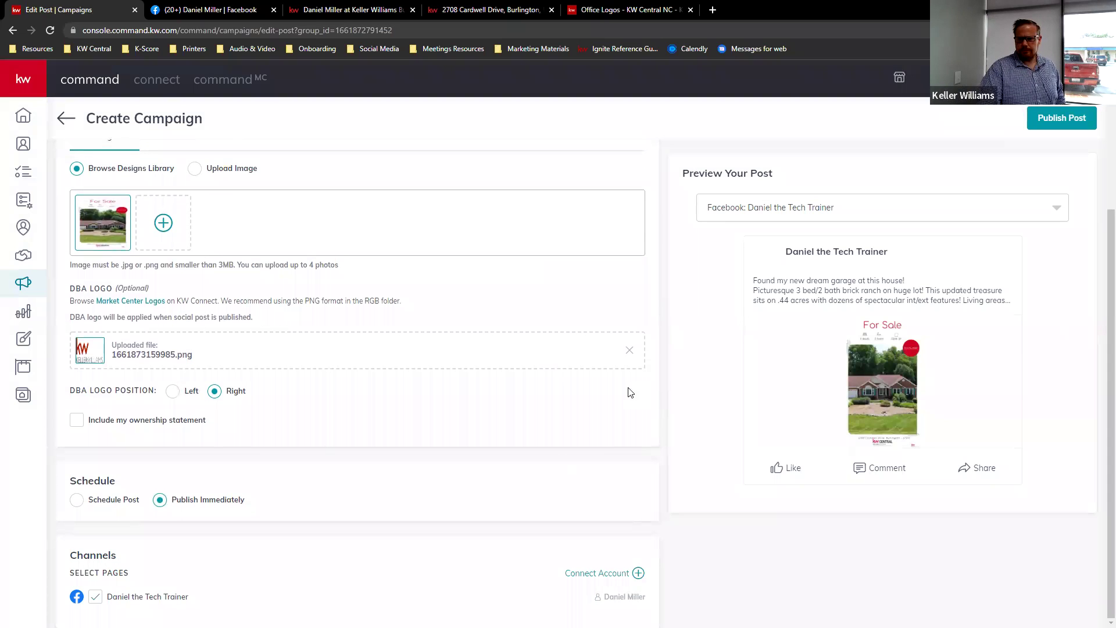
{"action": "left_click", "coordinate": [1059, 119]}
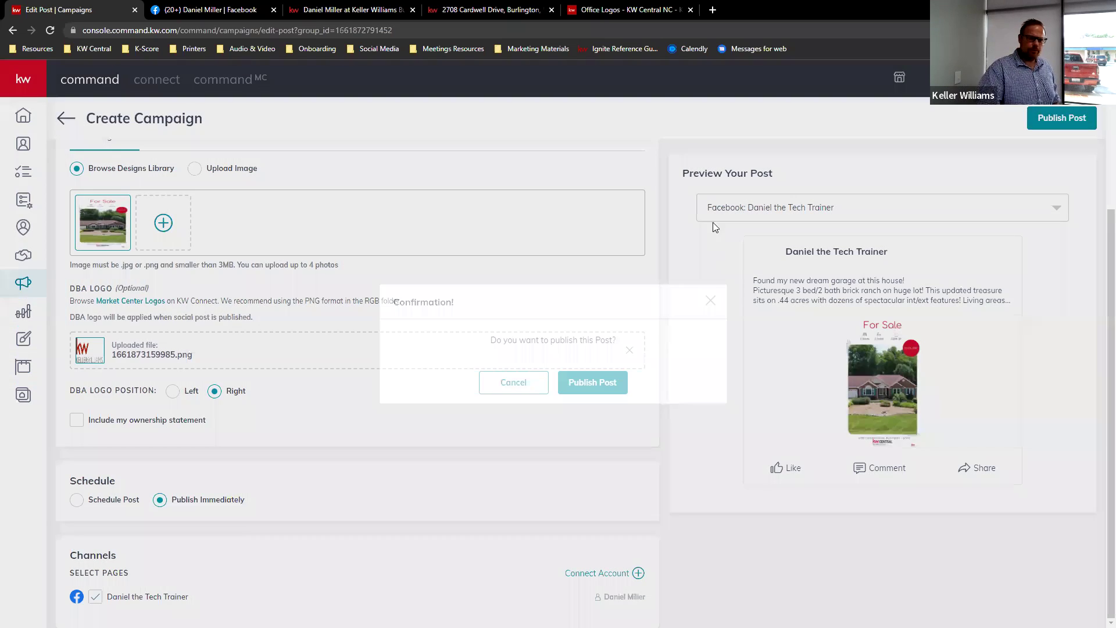
{"action": "left_click", "coordinate": [596, 379]}
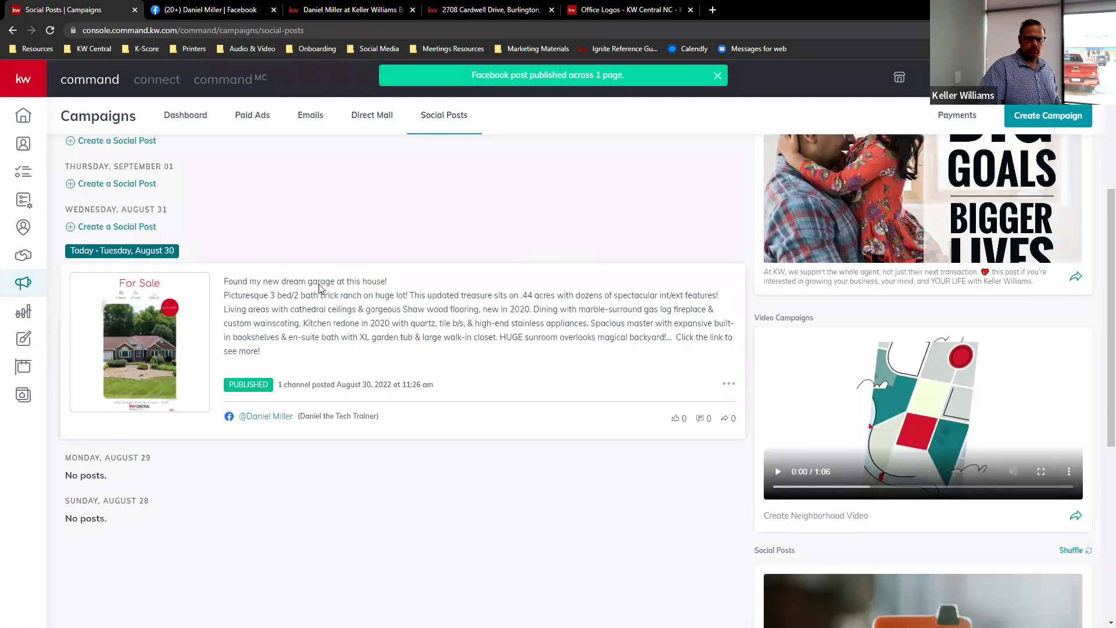
- Switch to Facebook and look through the personal profile for the new post
{"action": "left_click", "coordinate": [204, 9]}
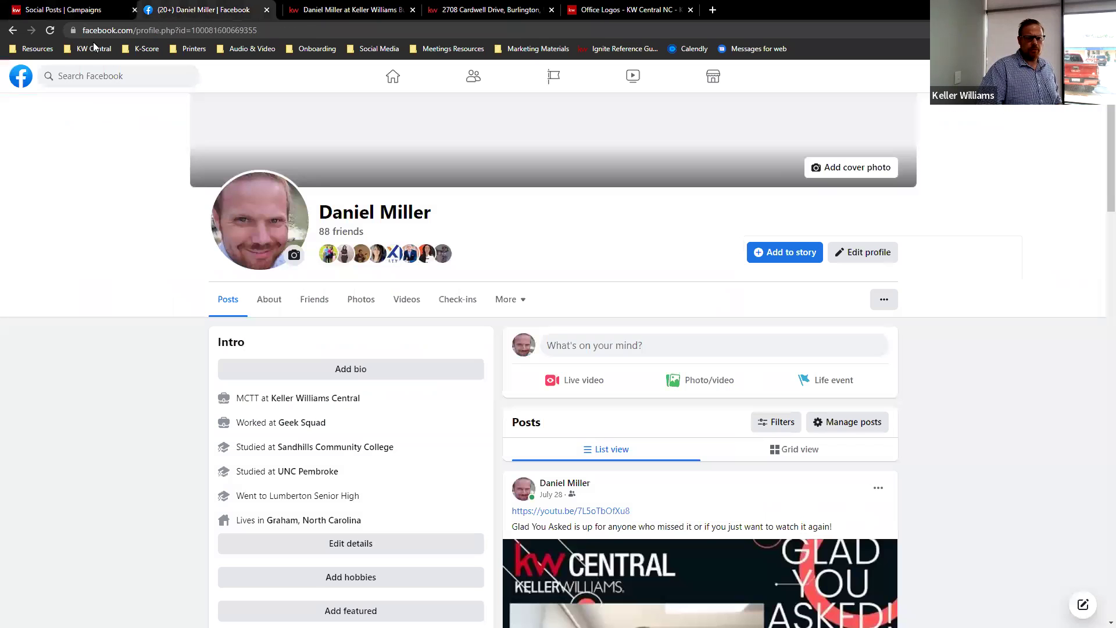
{"action": "left_click", "coordinate": [21, 77]}
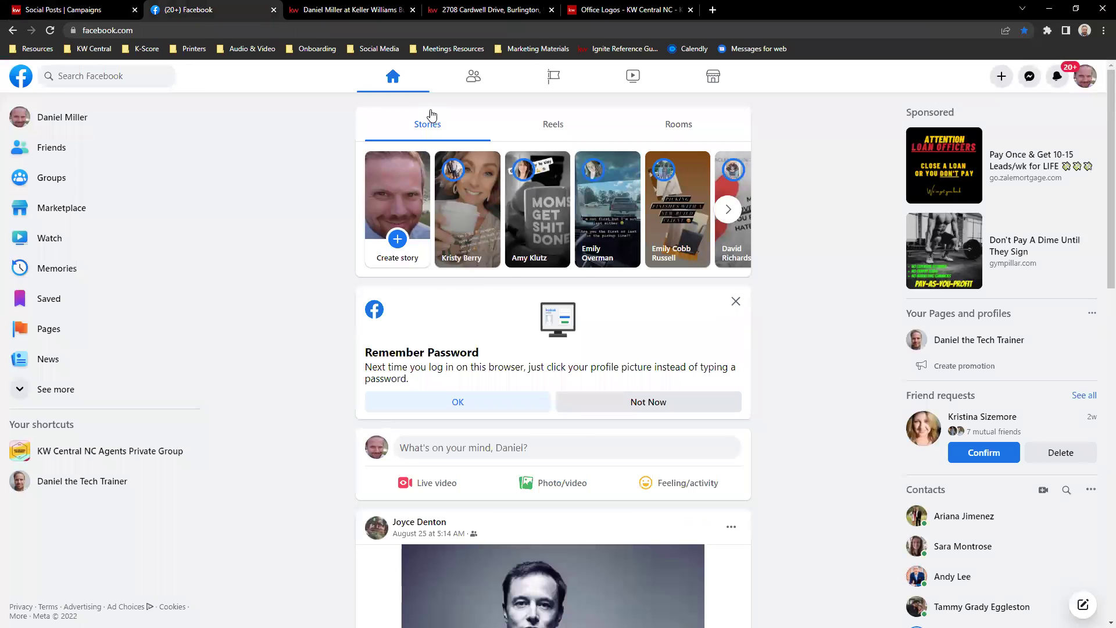
{"action": "left_click", "coordinate": [65, 118]}
{"action": "scroll", "coordinate": [741, 210], "scroll_direction": "down", "scroll_amount": 4}
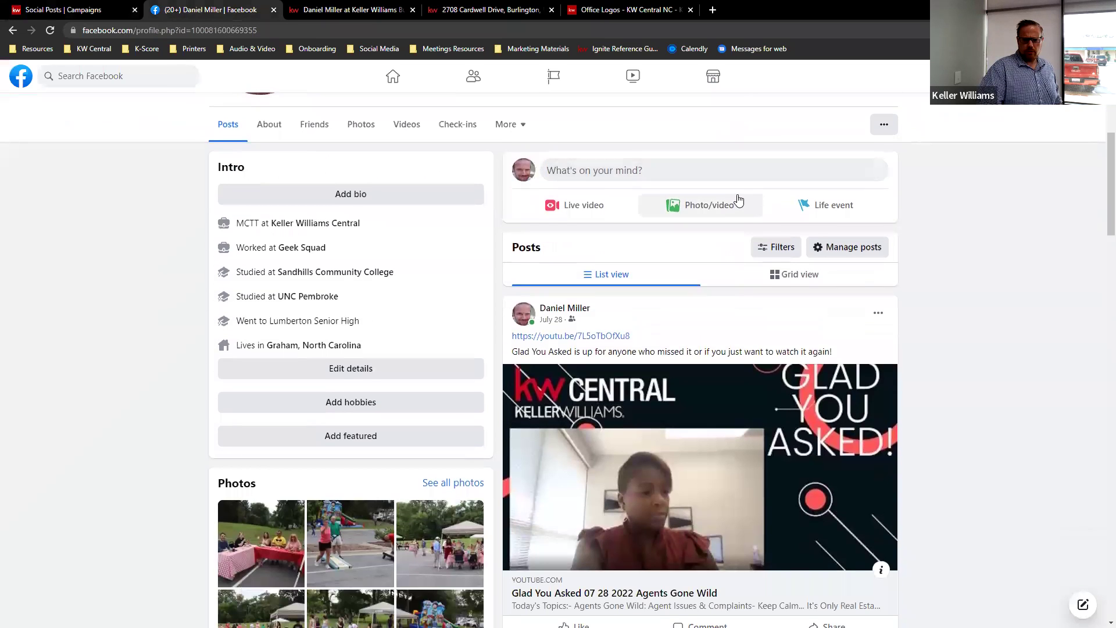
{"action": "scroll", "coordinate": [738, 186], "scroll_direction": "up", "scroll_amount": 5}
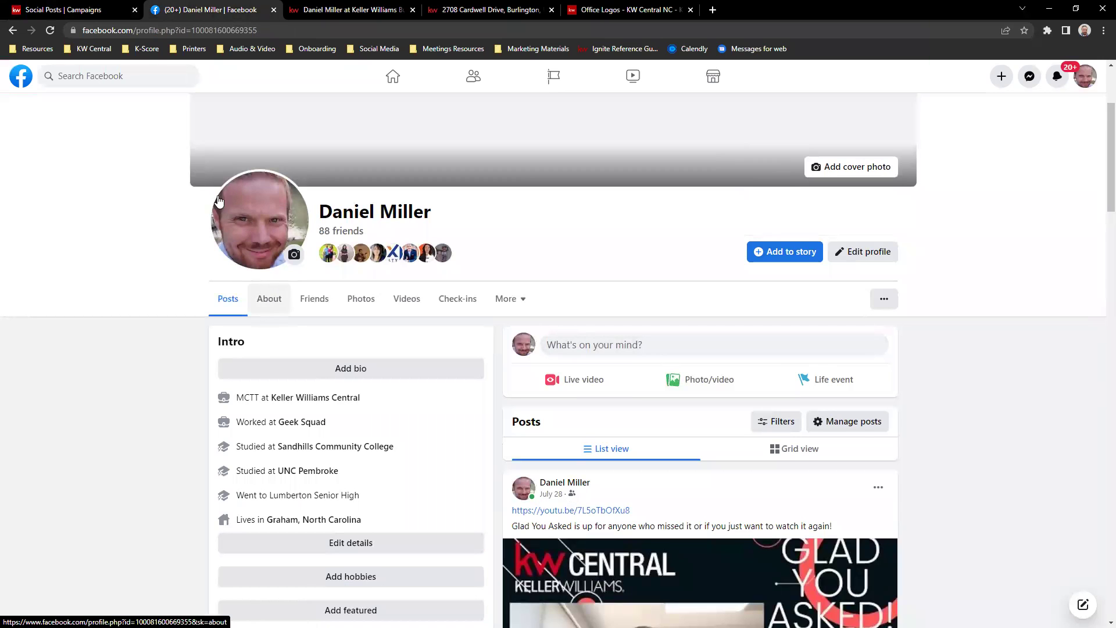
{"action": "left_click", "coordinate": [20, 76]}
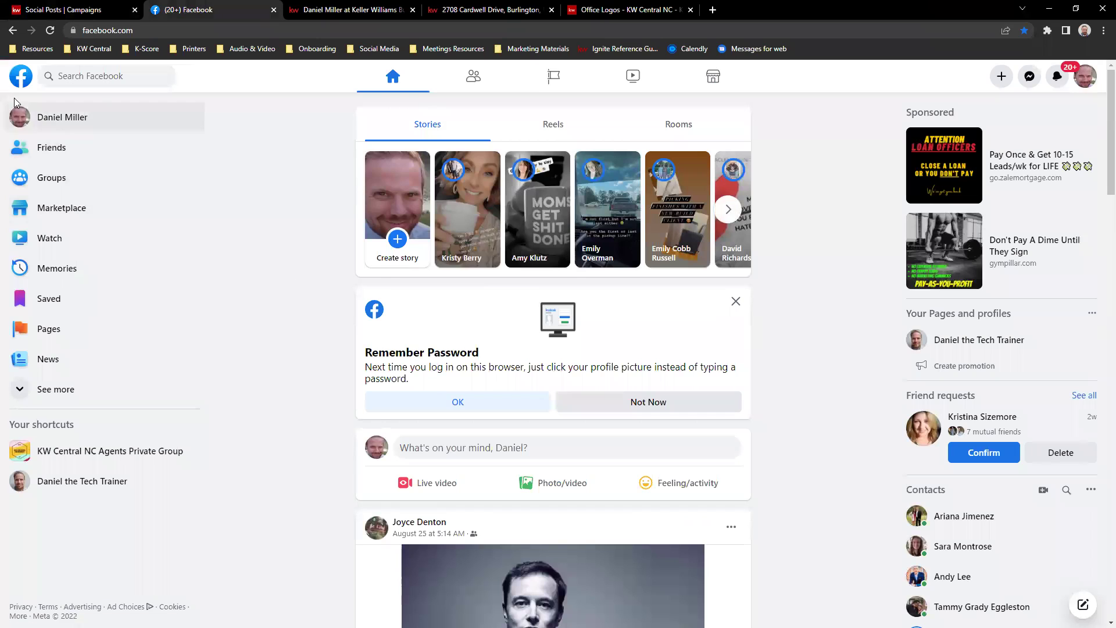
{"action": "left_click", "coordinate": [84, 116]}
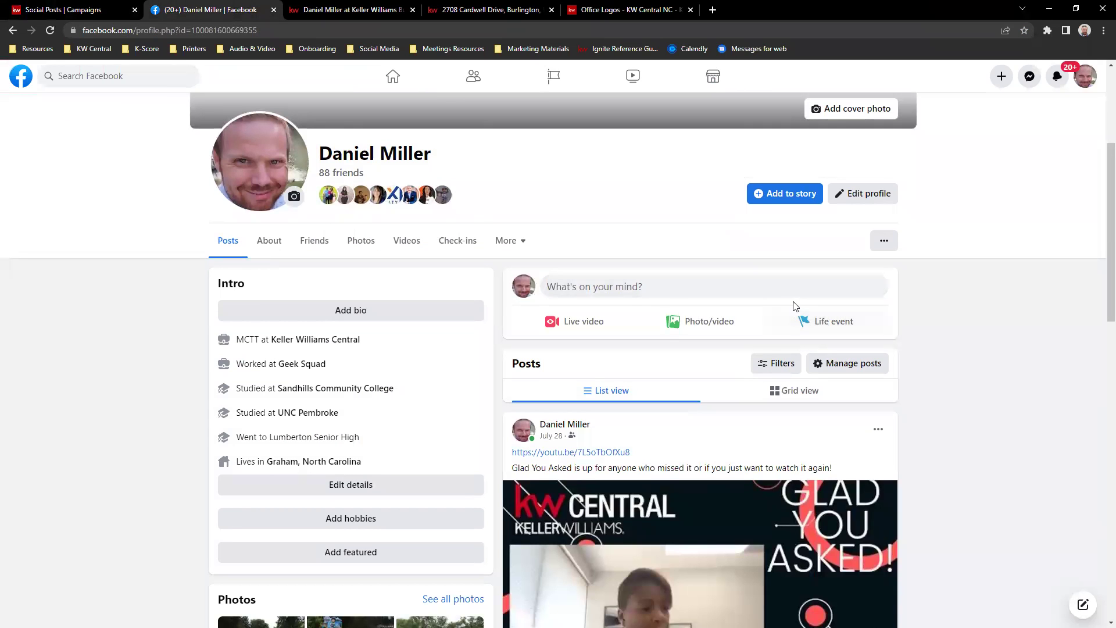
{"action": "scroll", "coordinate": [838, 310], "scroll_direction": "up", "scroll_amount": 4}
{"action": "scroll", "coordinate": [837, 290], "scroll_direction": "down", "scroll_amount": 4}
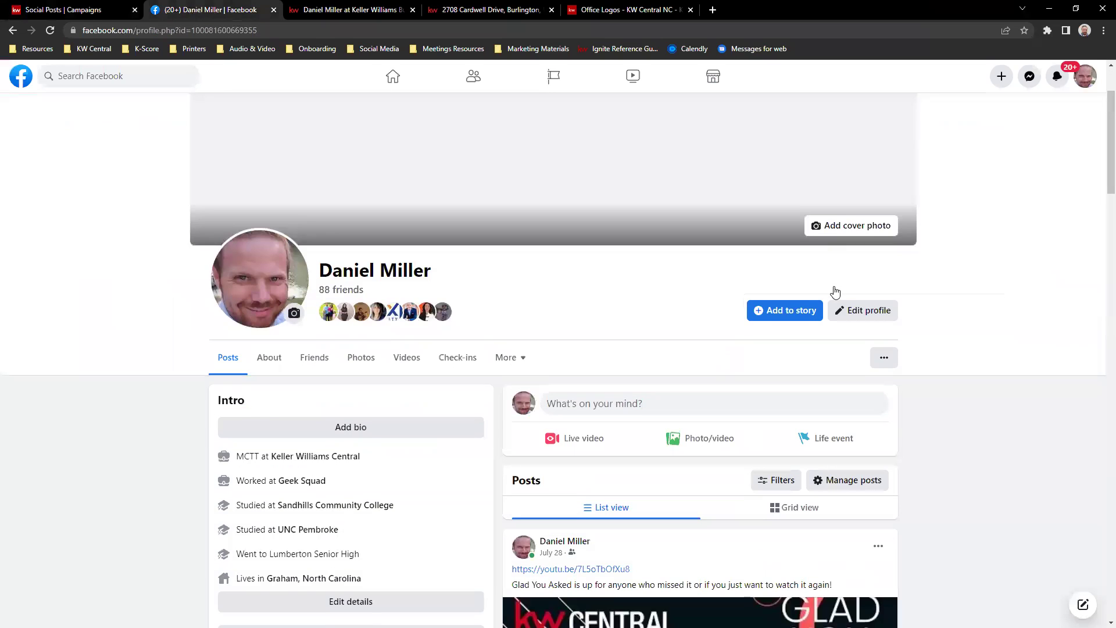
- Go to the business page and open the photo of the new For Sale post
{"action": "left_click", "coordinate": [425, 81]}
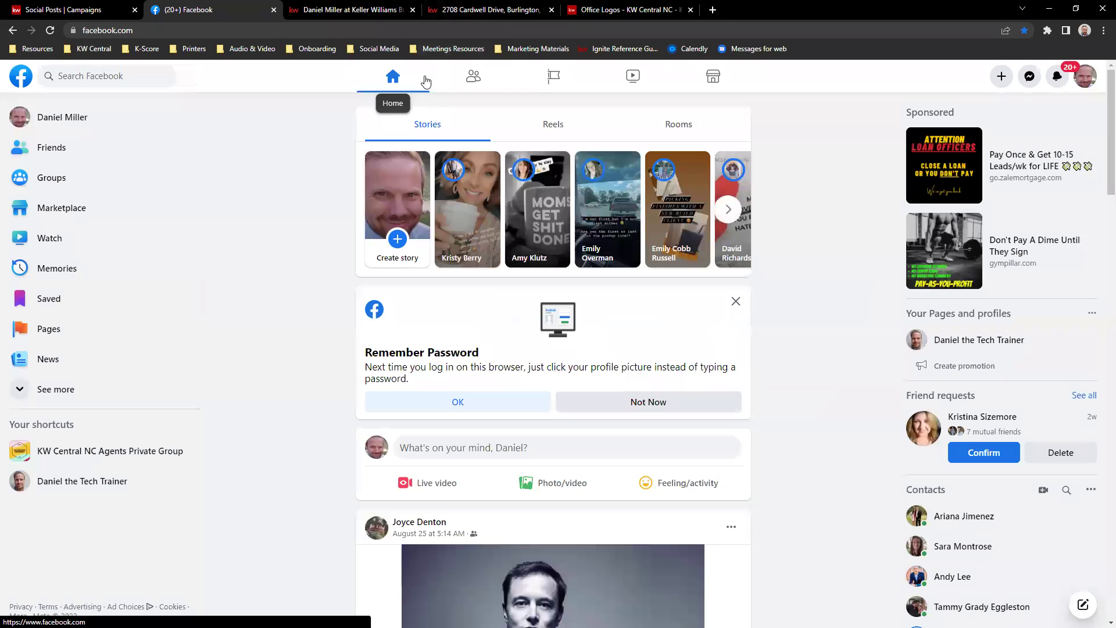
{"action": "left_click", "coordinate": [120, 481]}
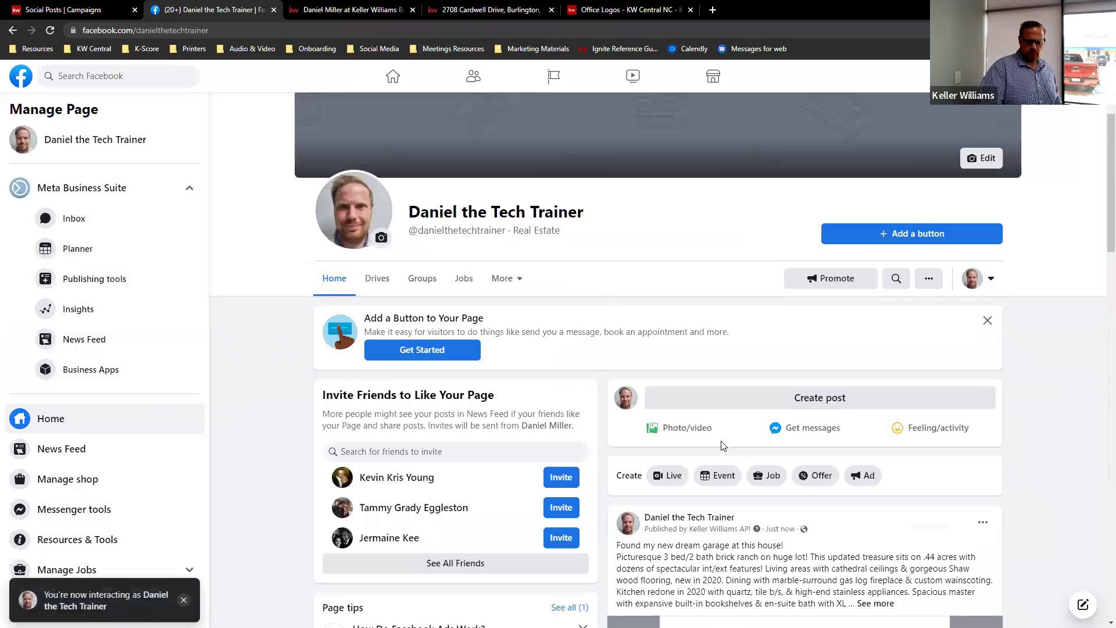
{"action": "scroll", "coordinate": [733, 434], "scroll_direction": "down", "scroll_amount": 3}
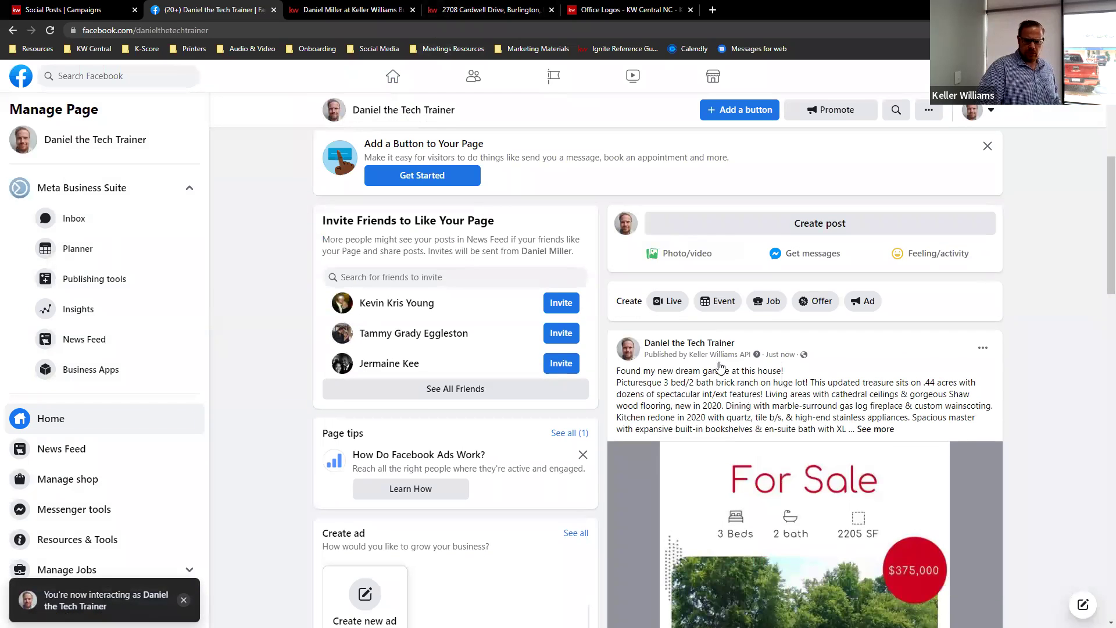
{"action": "scroll", "coordinate": [941, 291], "scroll_direction": "down", "scroll_amount": 2}
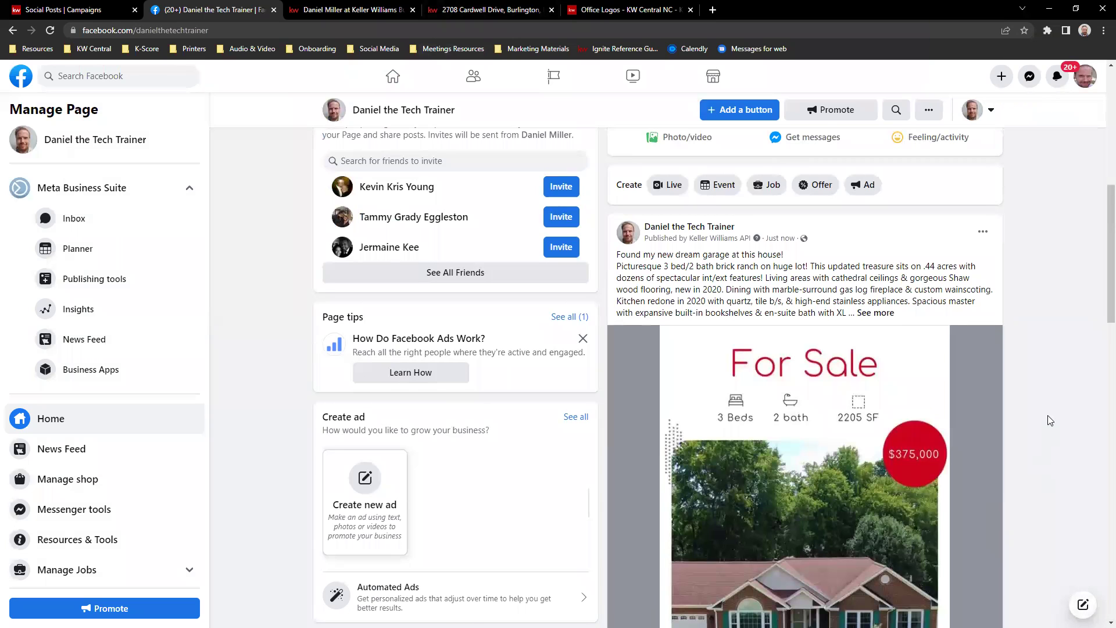
{"action": "scroll", "coordinate": [1040, 430], "scroll_direction": "down", "scroll_amount": 1}
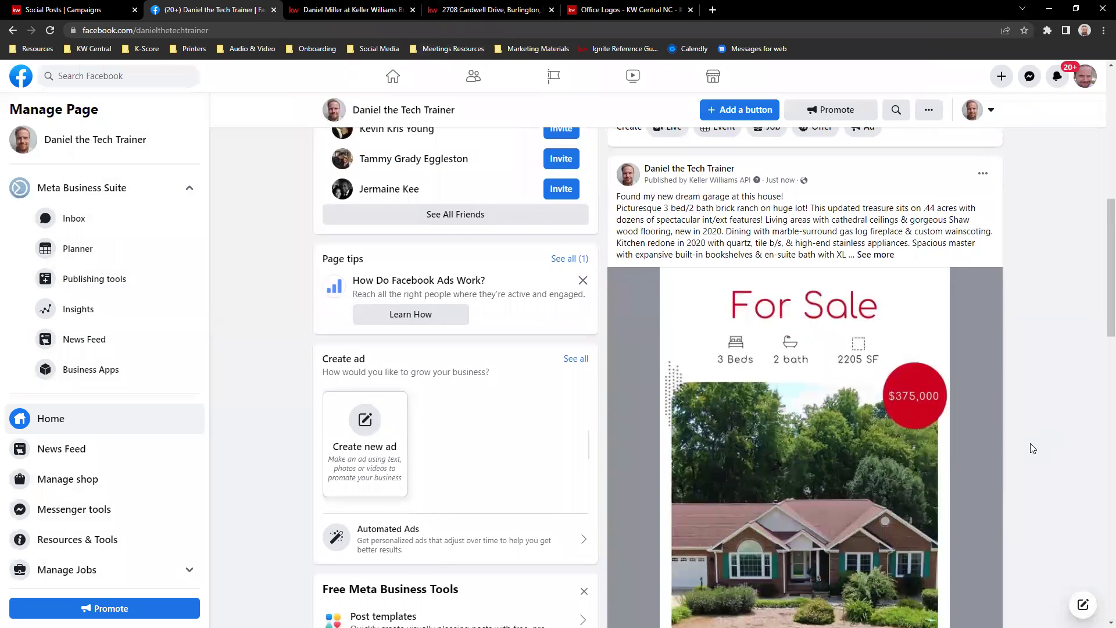
{"action": "scroll", "coordinate": [1050, 402], "scroll_direction": "down", "scroll_amount": 3}
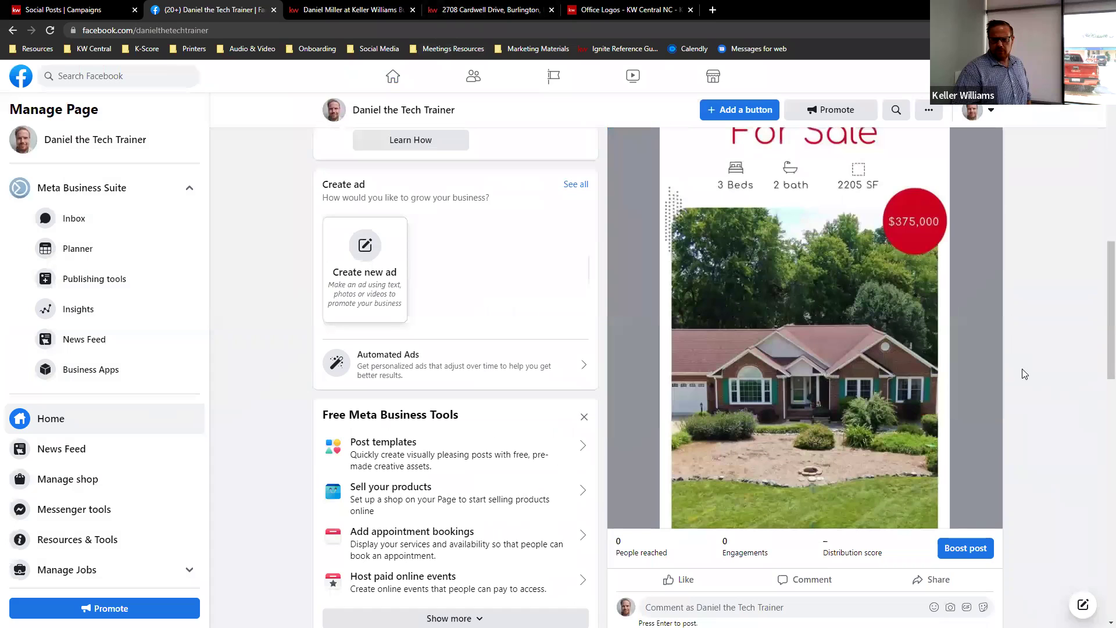
{"action": "left_click", "coordinate": [978, 326]}
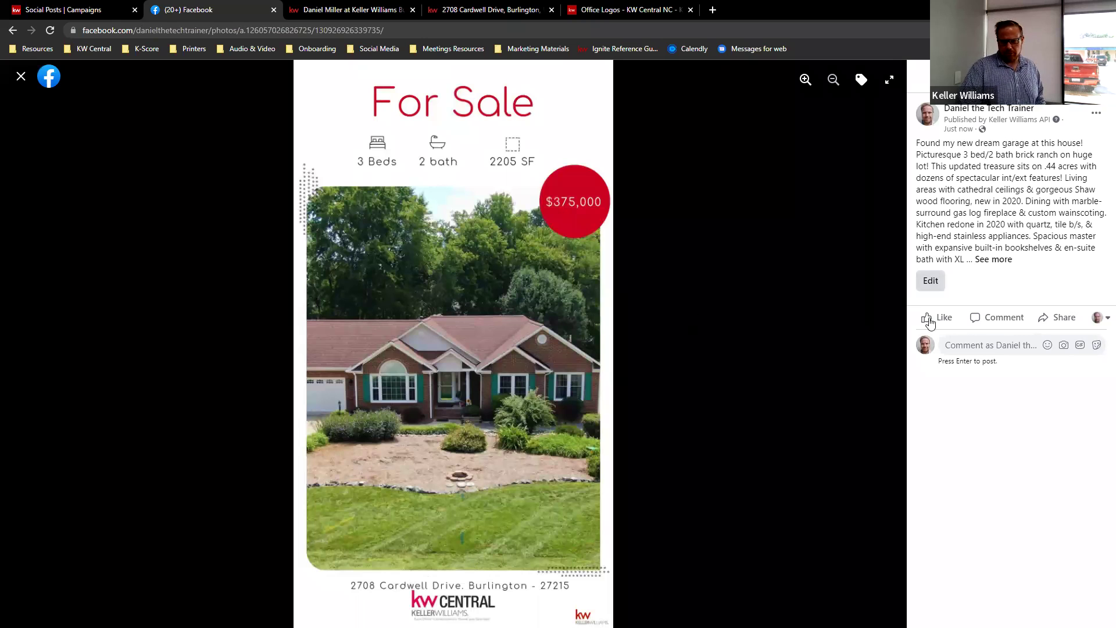
- Delete the For Sale photo and its post via Delete Photo, then go back to the home feed
{"action": "left_click", "coordinate": [1097, 116]}
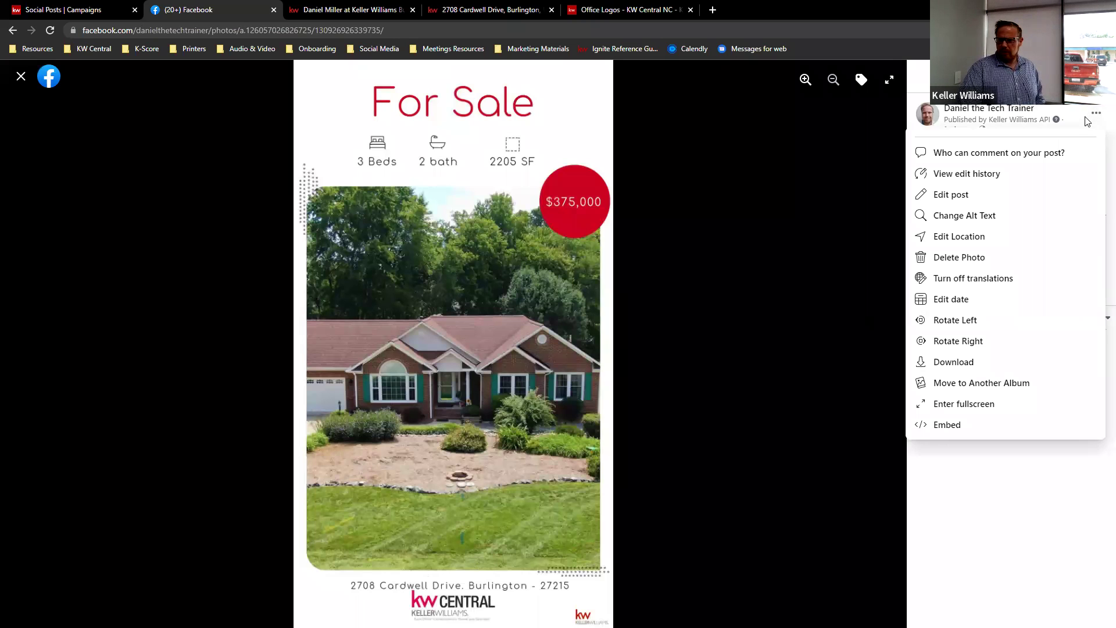
{"action": "left_click", "coordinate": [955, 259]}
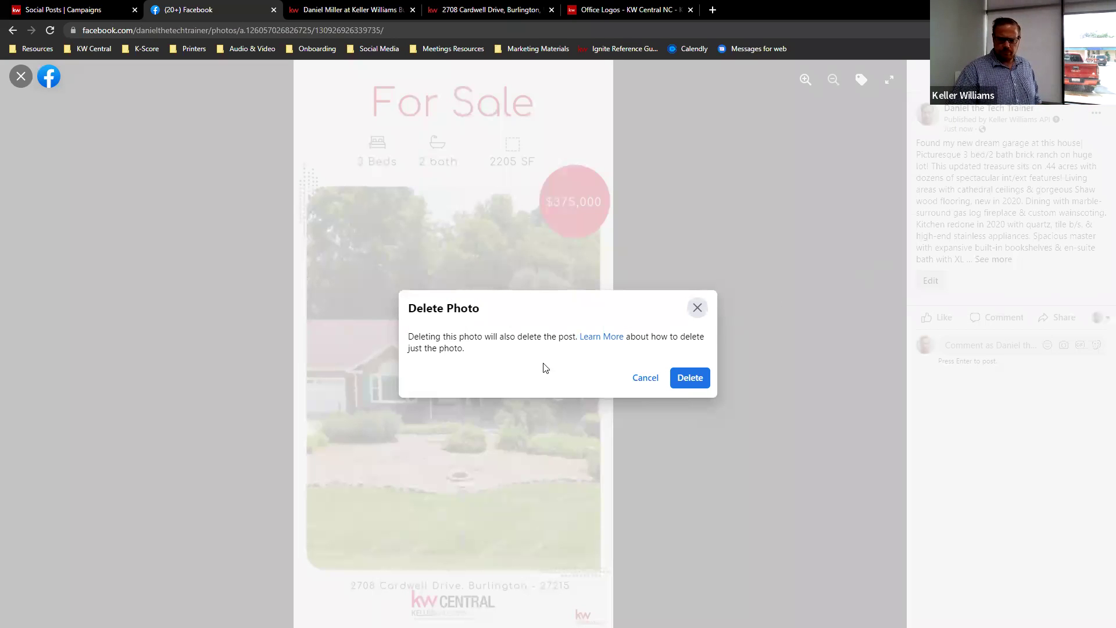
{"action": "left_click_drag", "start_coordinate": [454, 336], "coordinate": [551, 337]}
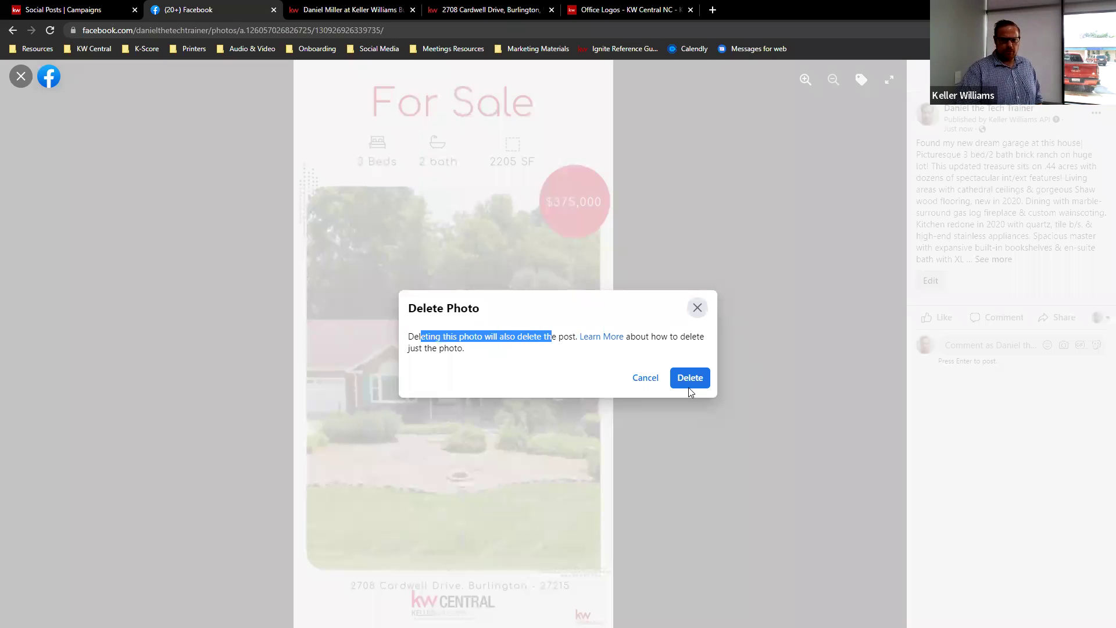
{"action": "left_click", "coordinate": [691, 378]}
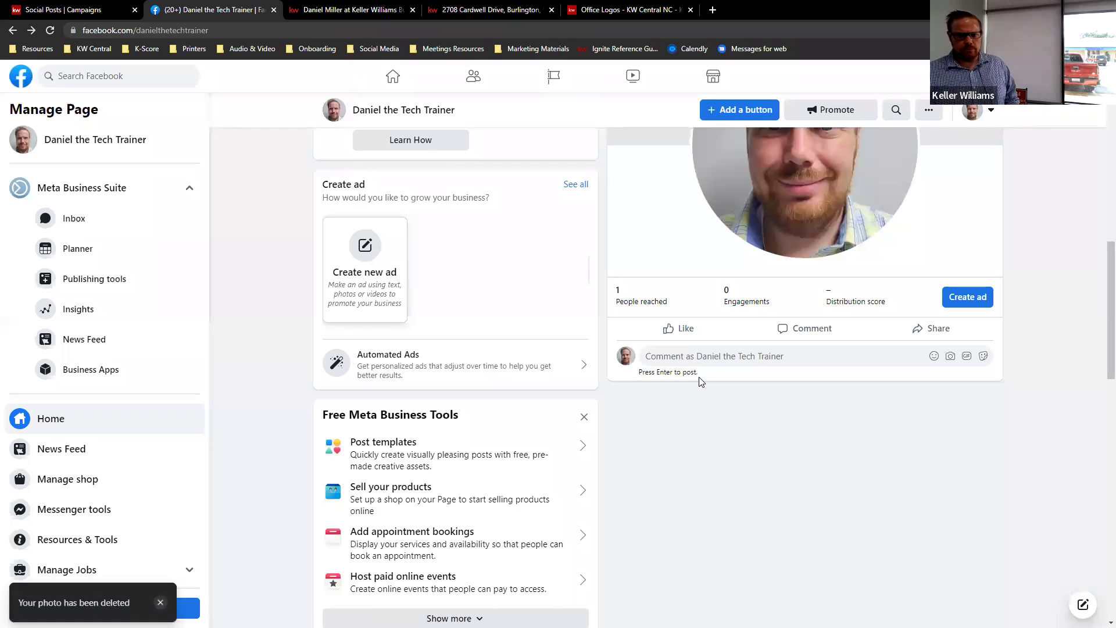
{"action": "left_click", "coordinate": [17, 77]}
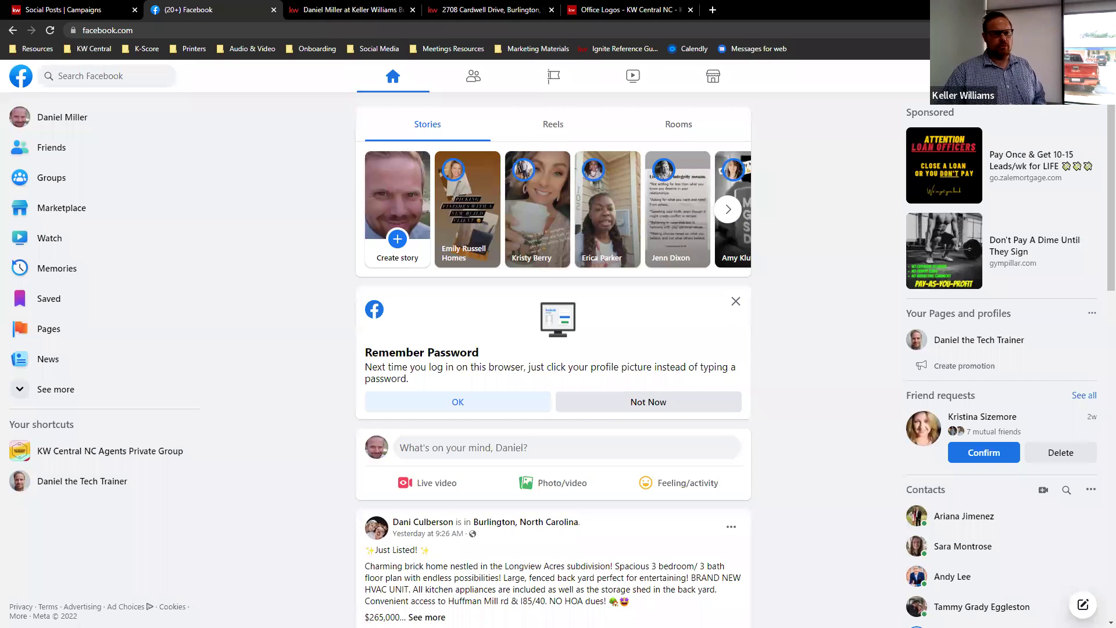
- Glance at KW Command's social posts, then open Facebook's KW Central NC Agents Private Group
{"action": "left_click", "coordinate": [55, 13]}
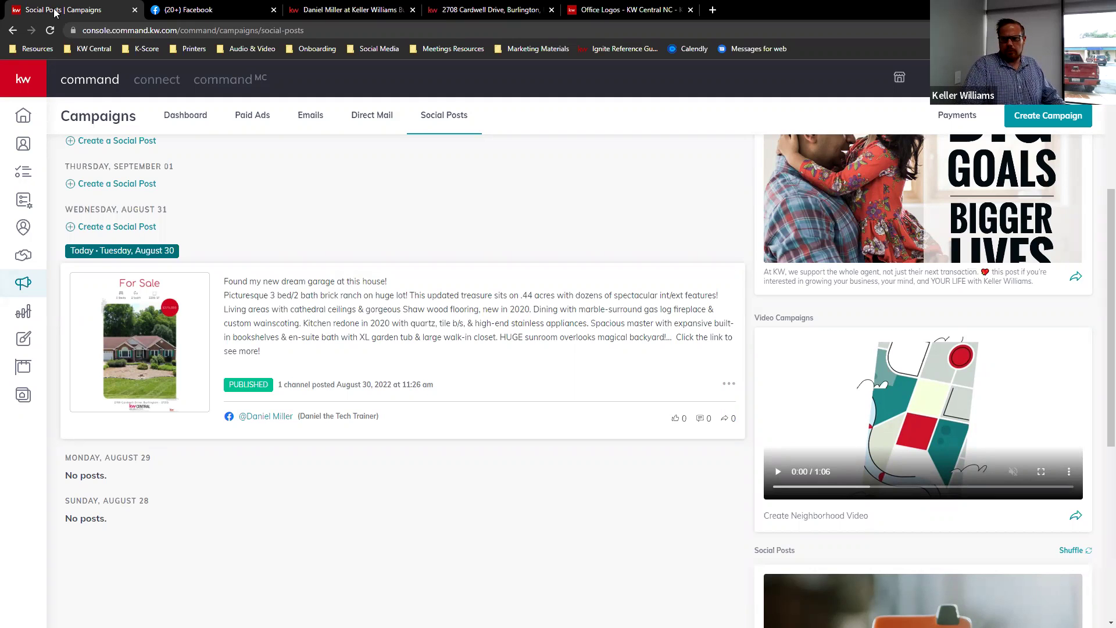
{"action": "left_click", "coordinate": [197, 10]}
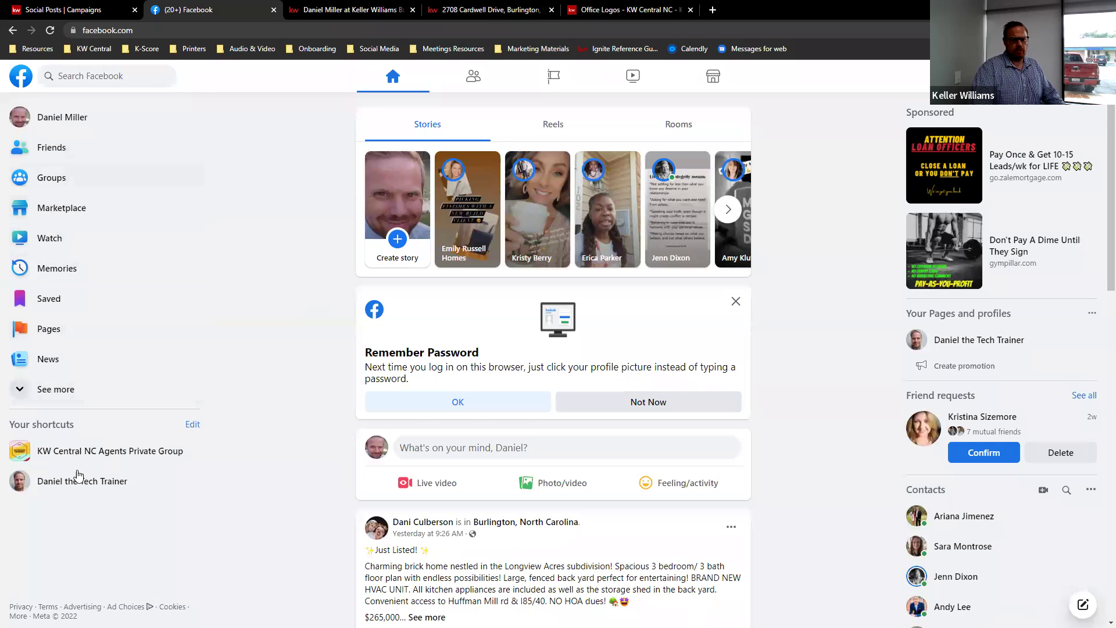
{"action": "left_click", "coordinate": [92, 453]}
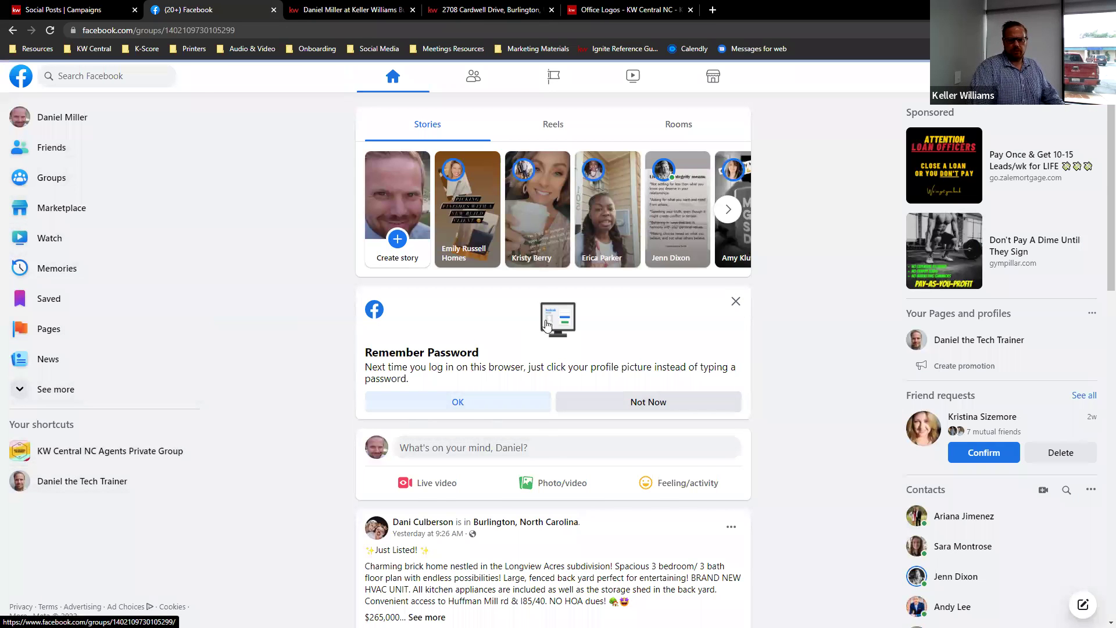
{"action": "scroll", "coordinate": [550, 320], "scroll_direction": "down", "scroll_amount": 2}
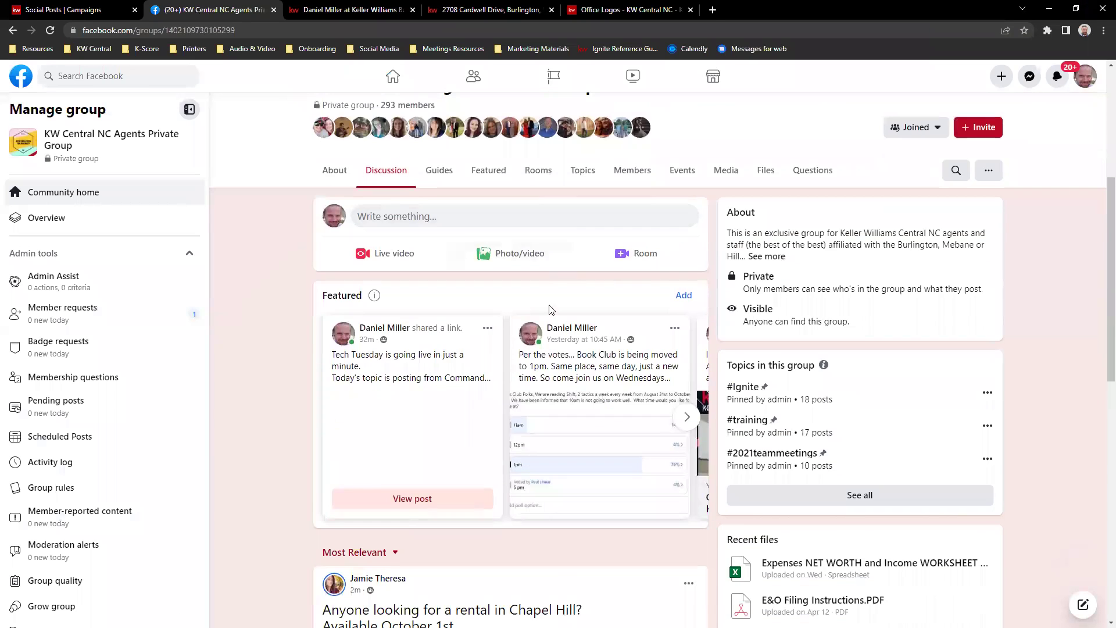